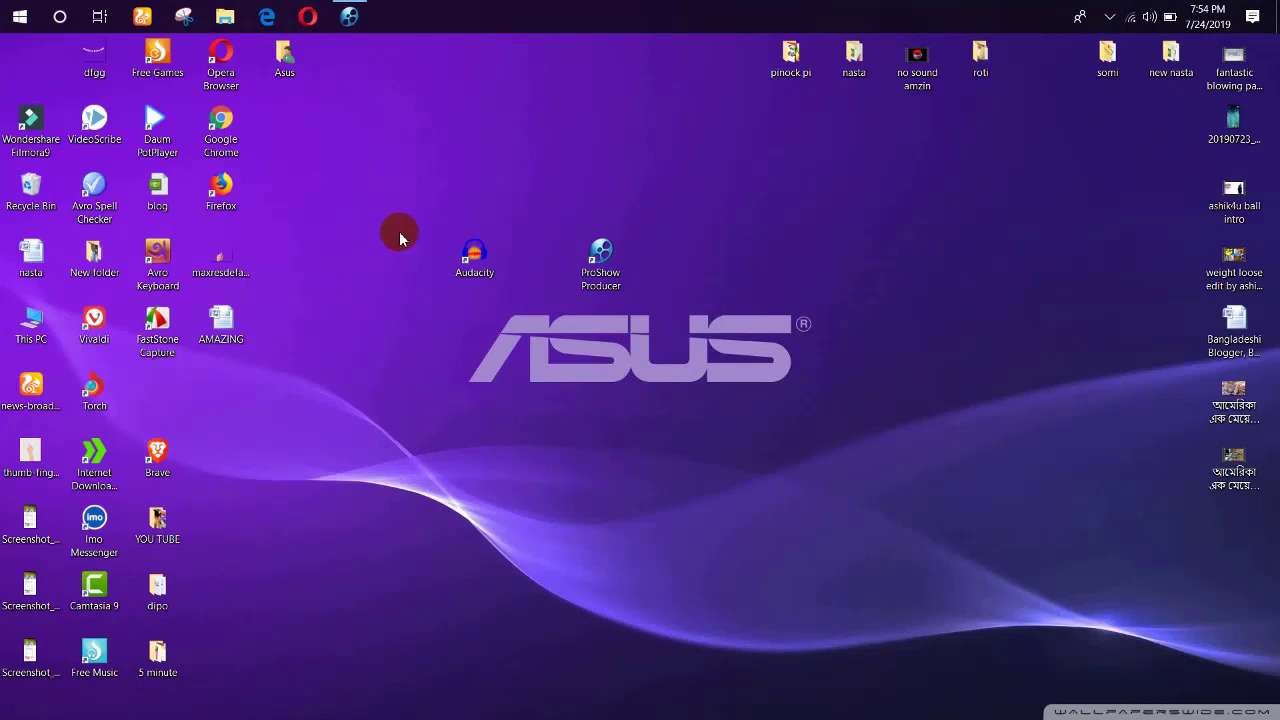
mouse_move(471, 256)
mouse_down()
mouse_move(428, 251)
mouse_move(470, 262)
mouse_up()
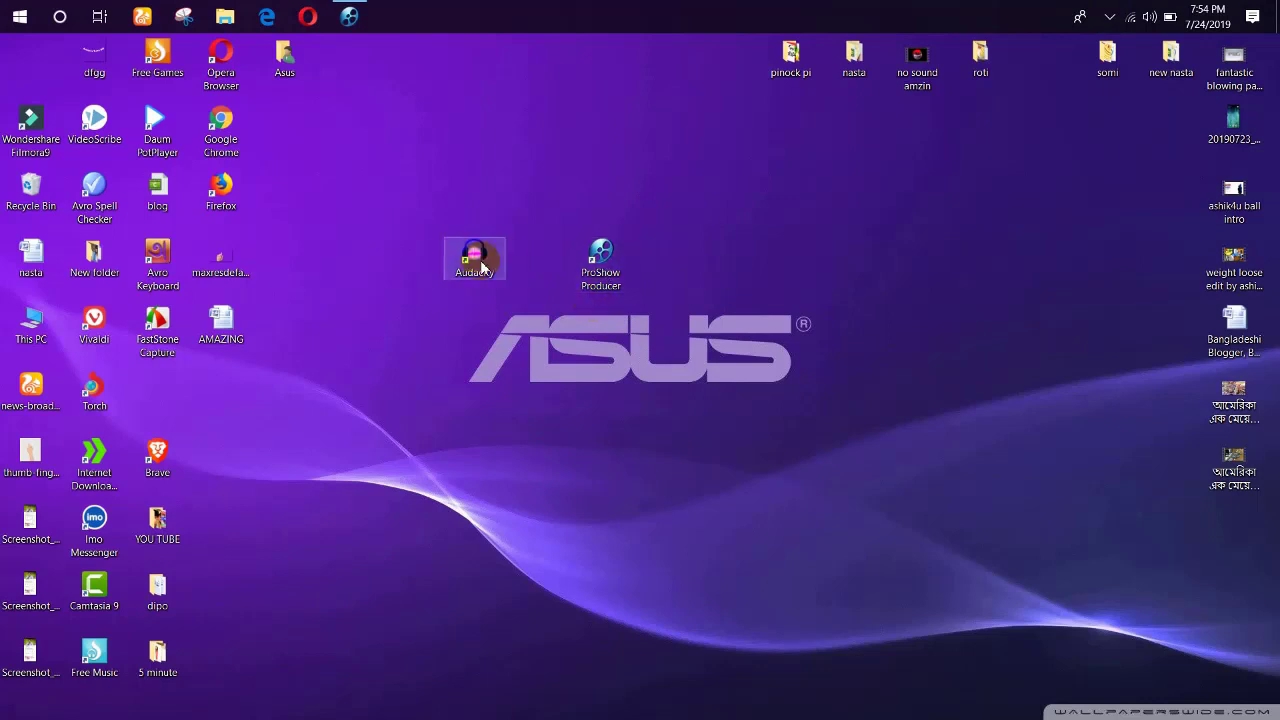
click(490, 172)
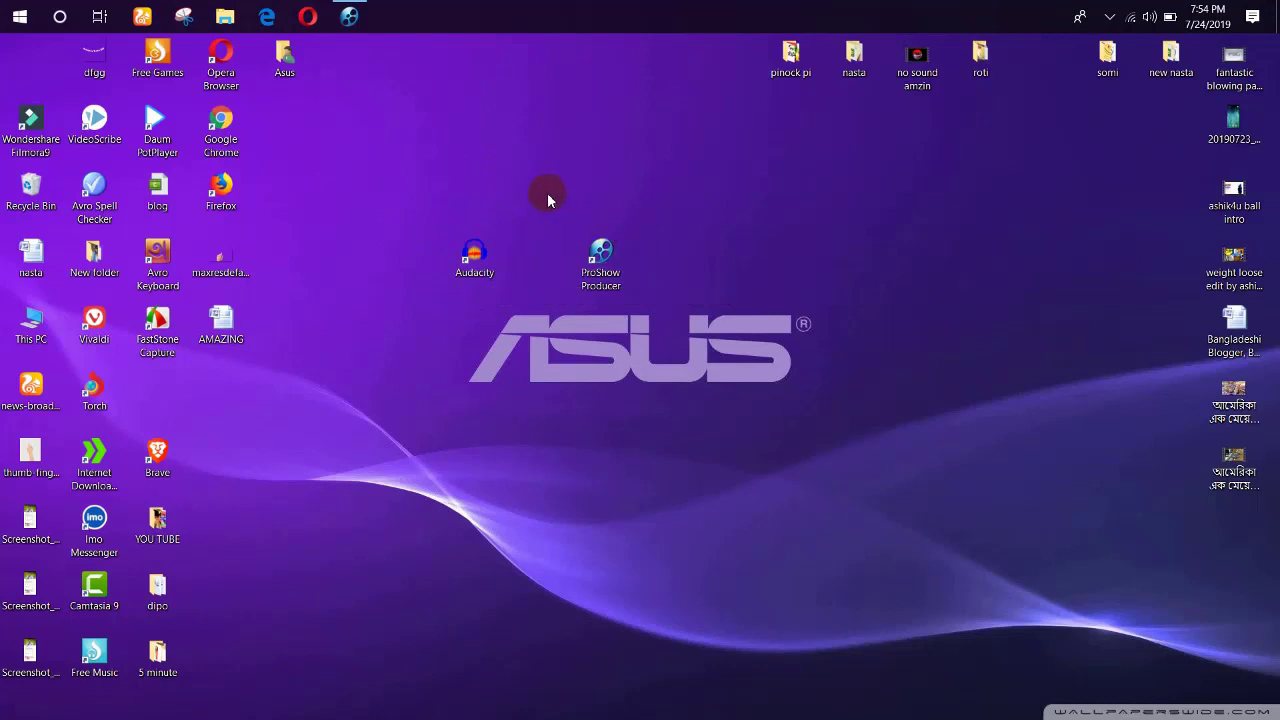
drag(547, 213, 648, 322)
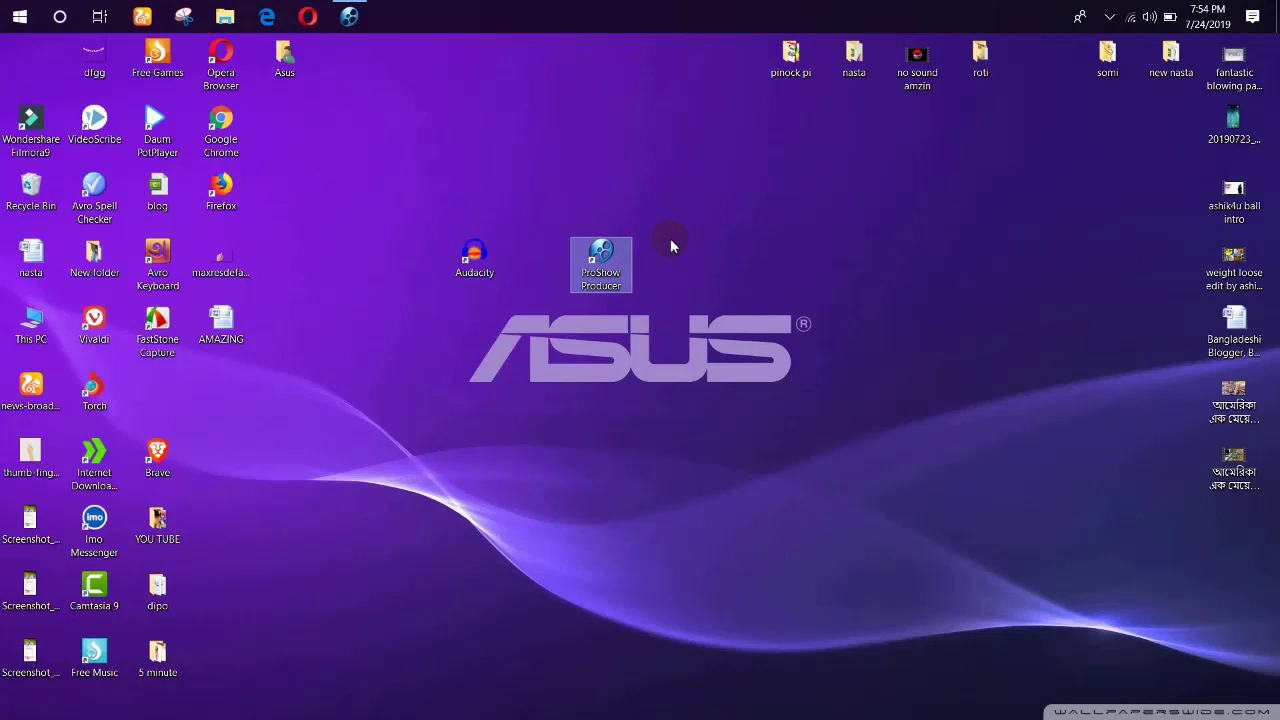
click(674, 270)
drag(673, 216, 428, 312)
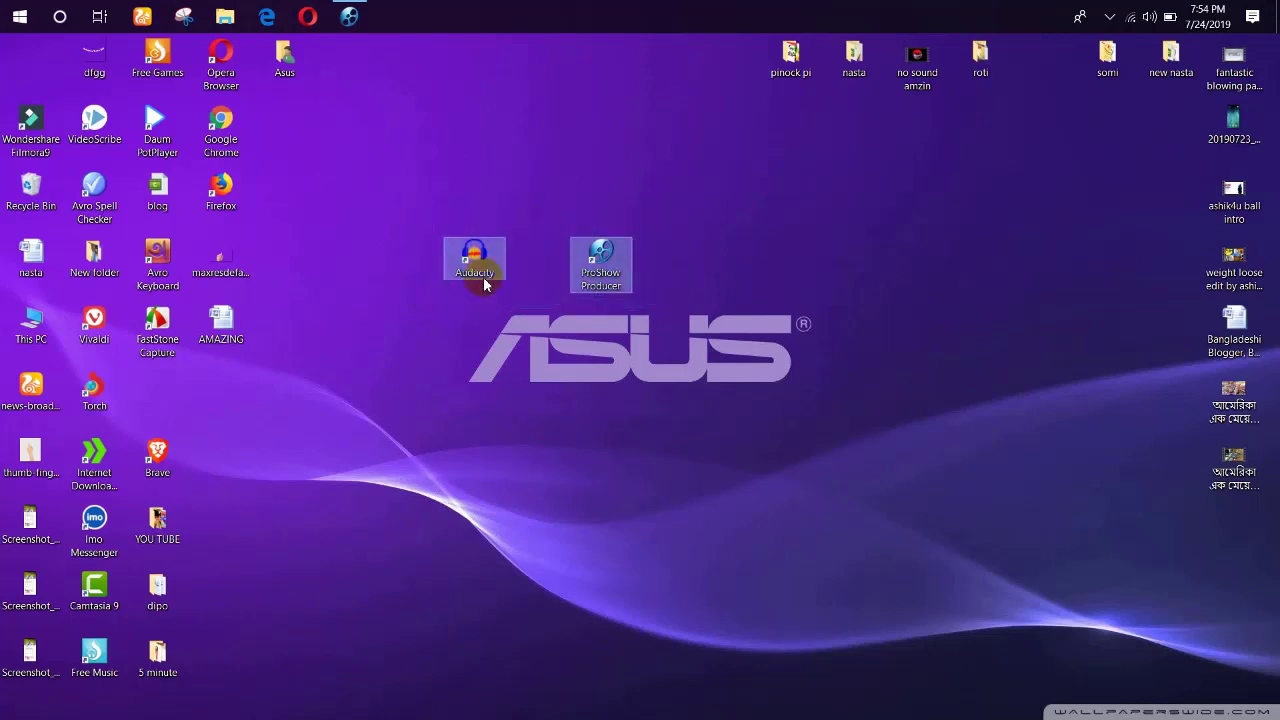
click(432, 285)
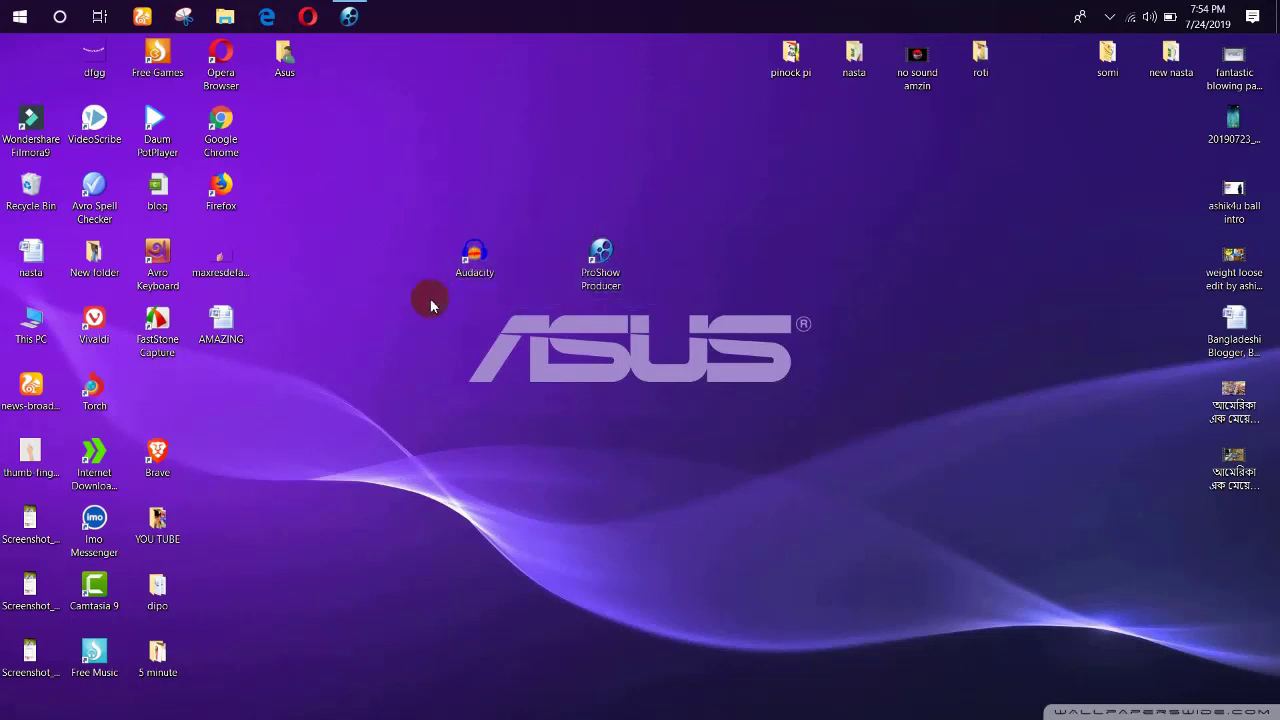
drag(689, 194, 420, 323)
click(406, 369)
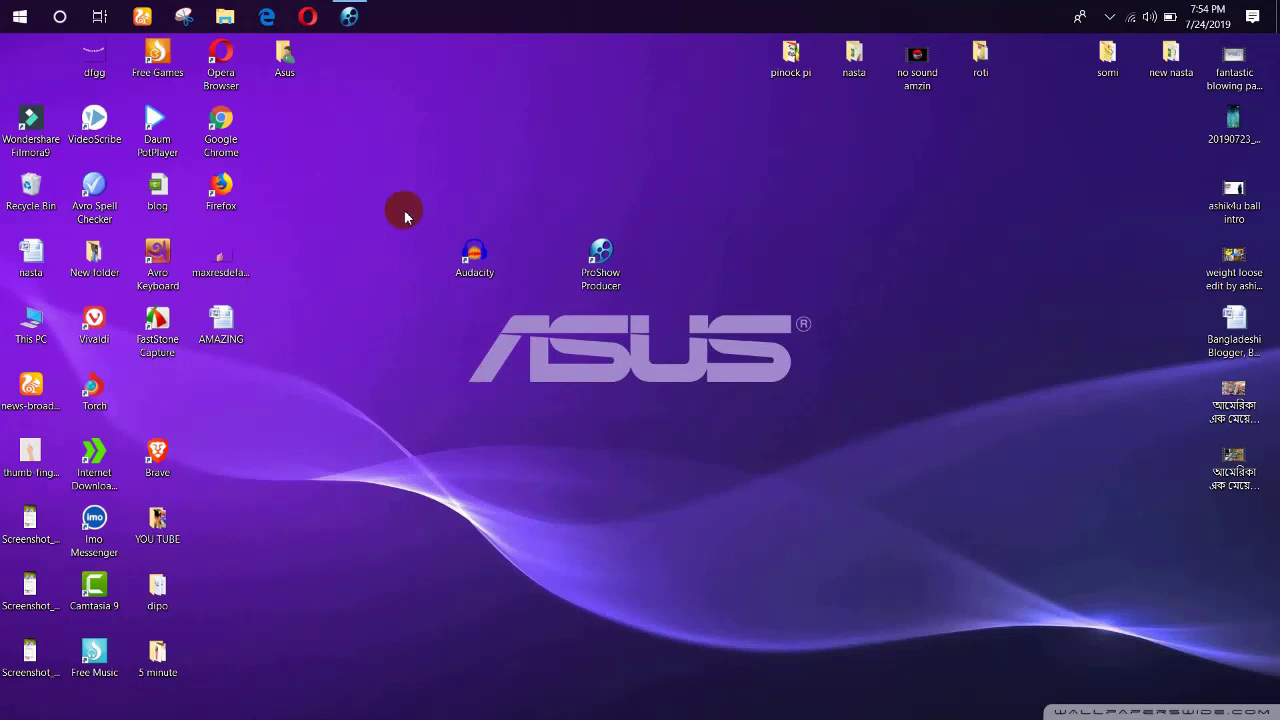
drag(404, 209, 670, 300)
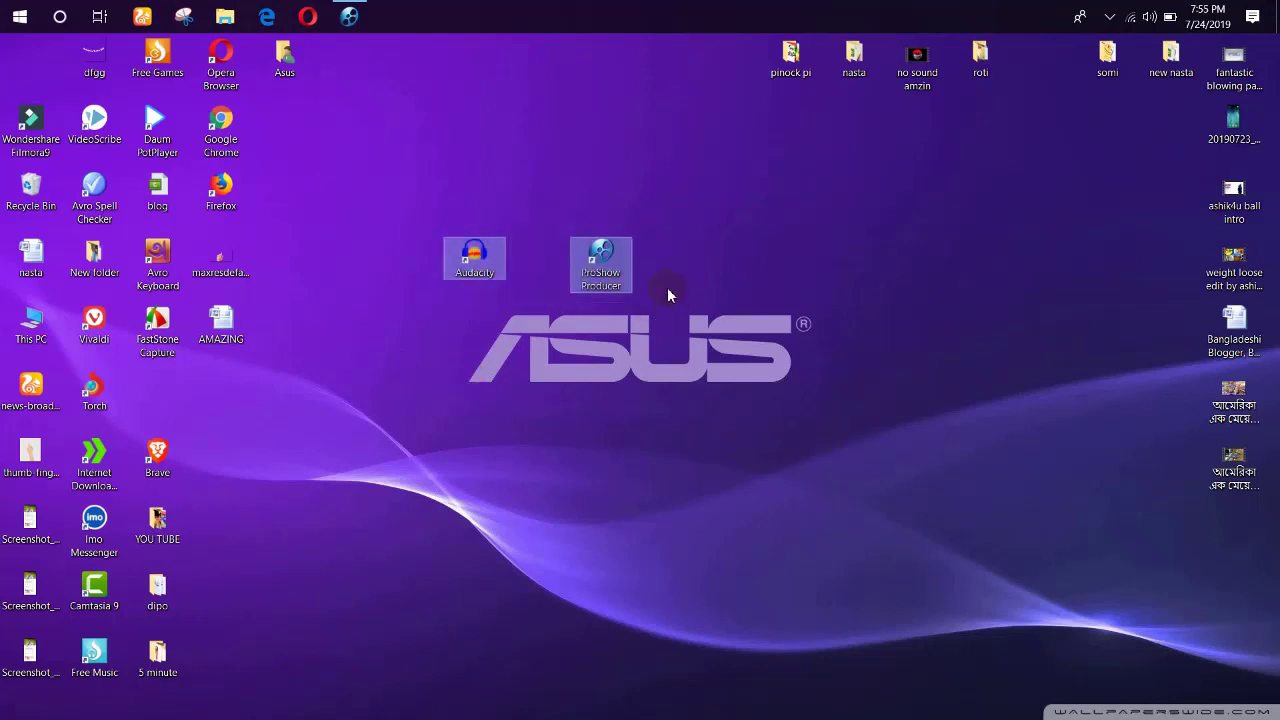
drag(665, 197, 418, 313)
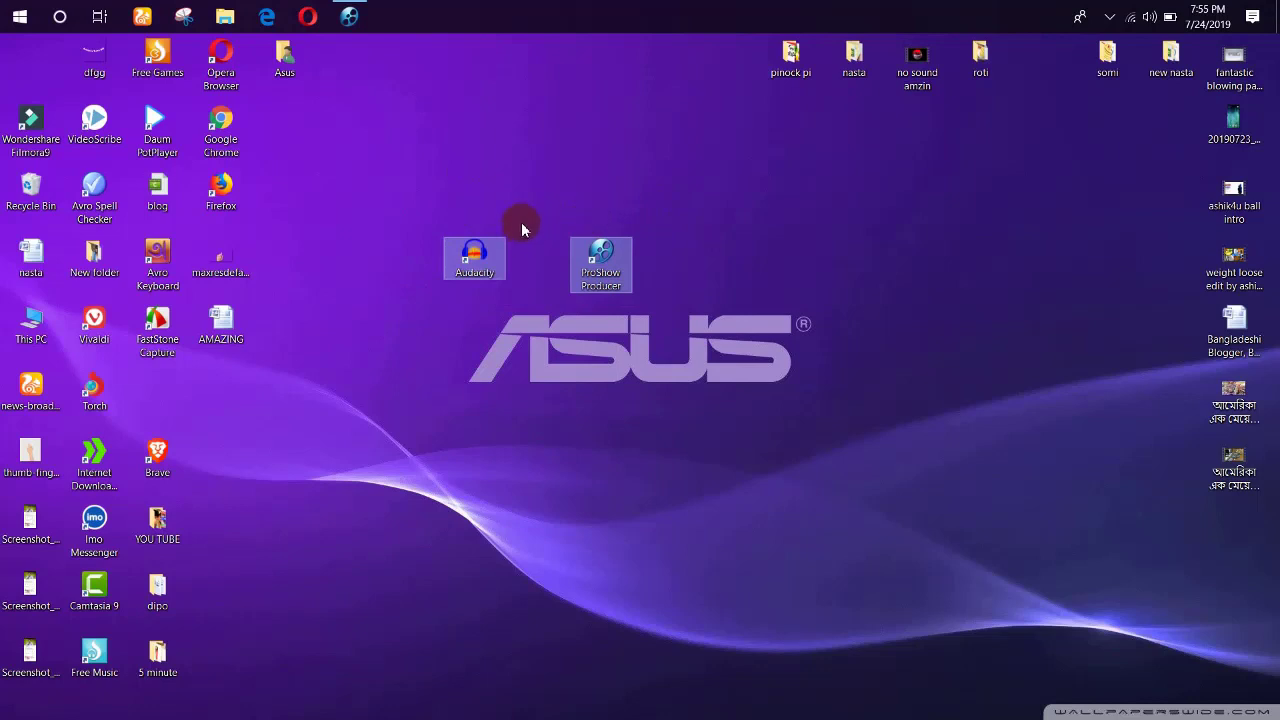
drag(675, 210, 425, 310)
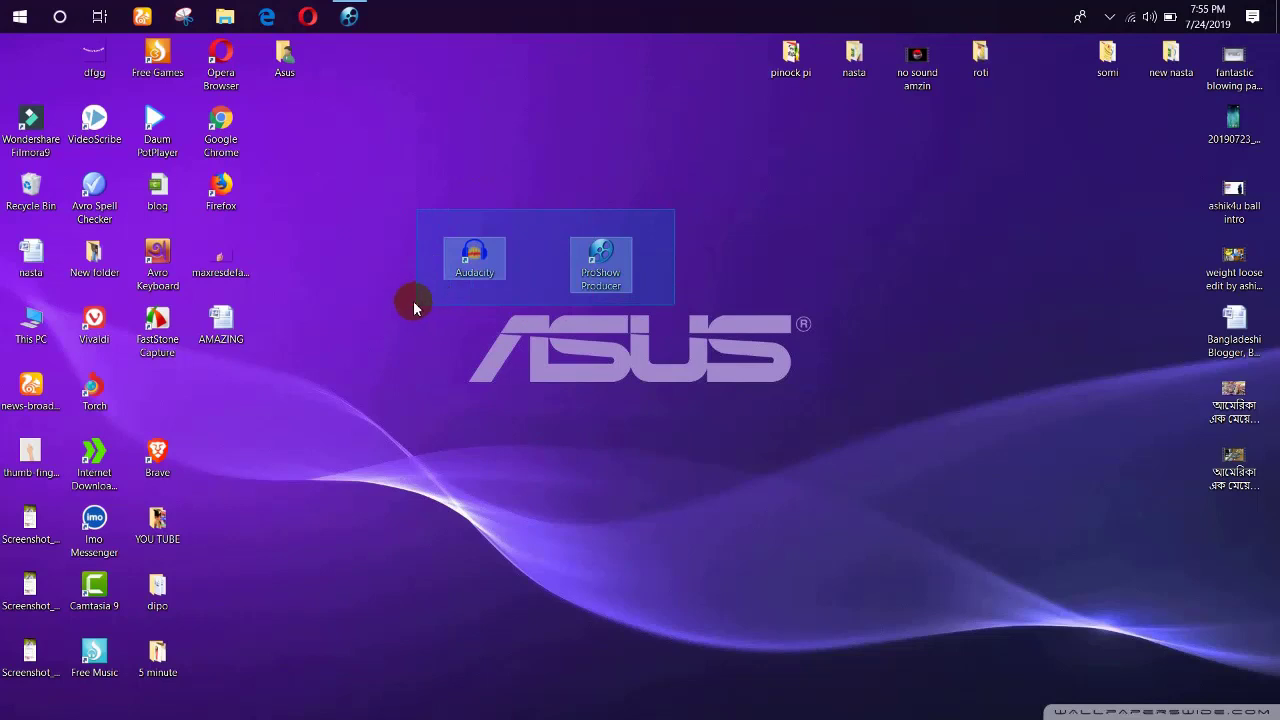
drag(415, 305, 414, 303)
drag(397, 198, 655, 316)
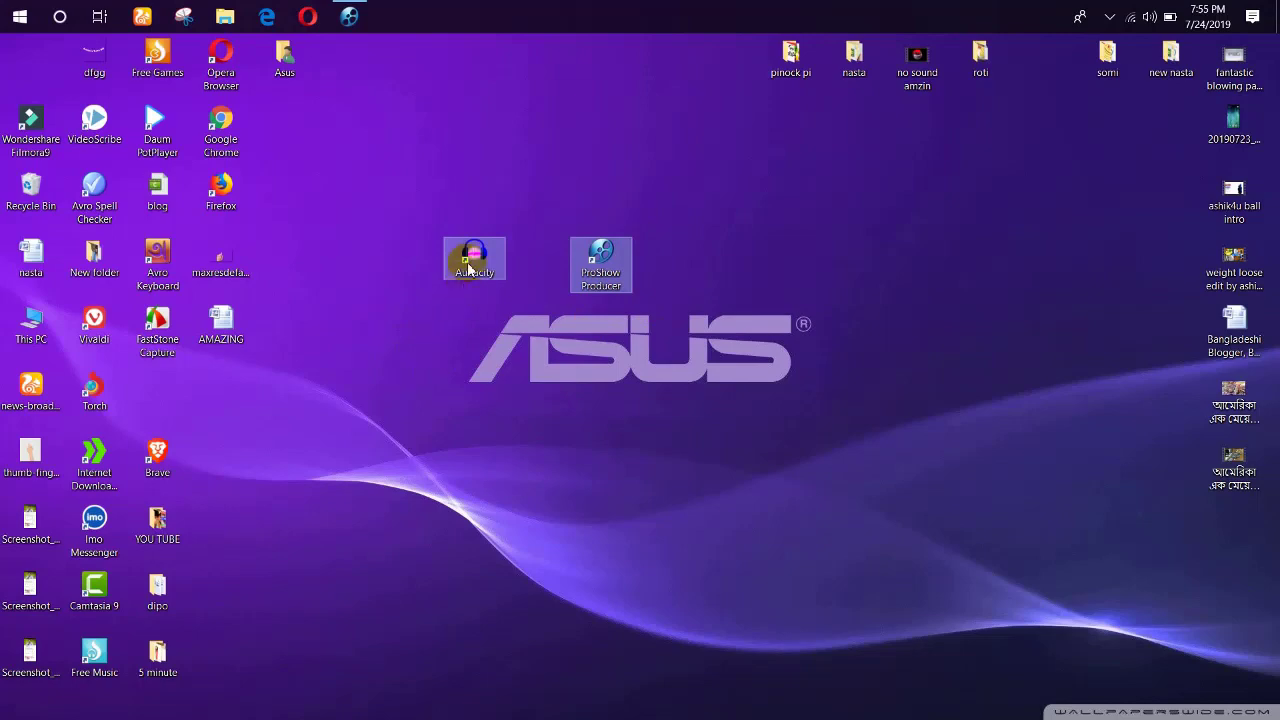
drag(468, 268, 147, 22)
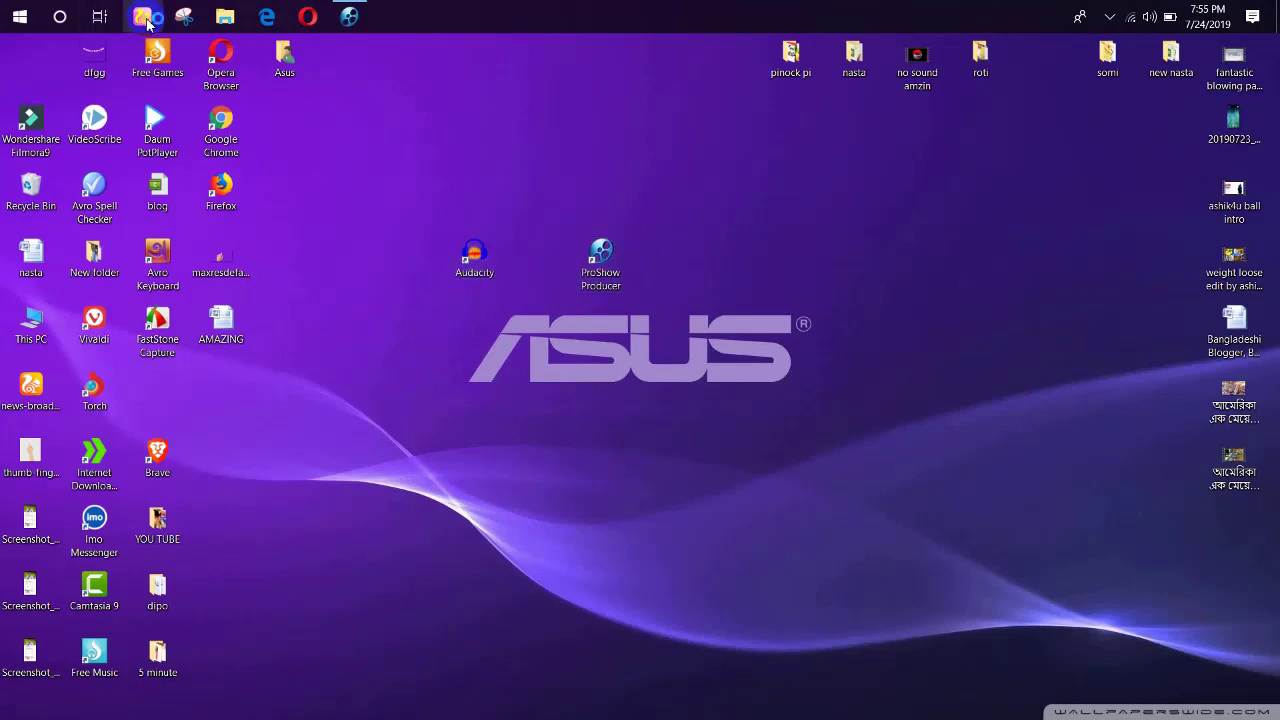
- Open UC Browser, look over its UC123 start page, and minimize the browser window
click(143, 18)
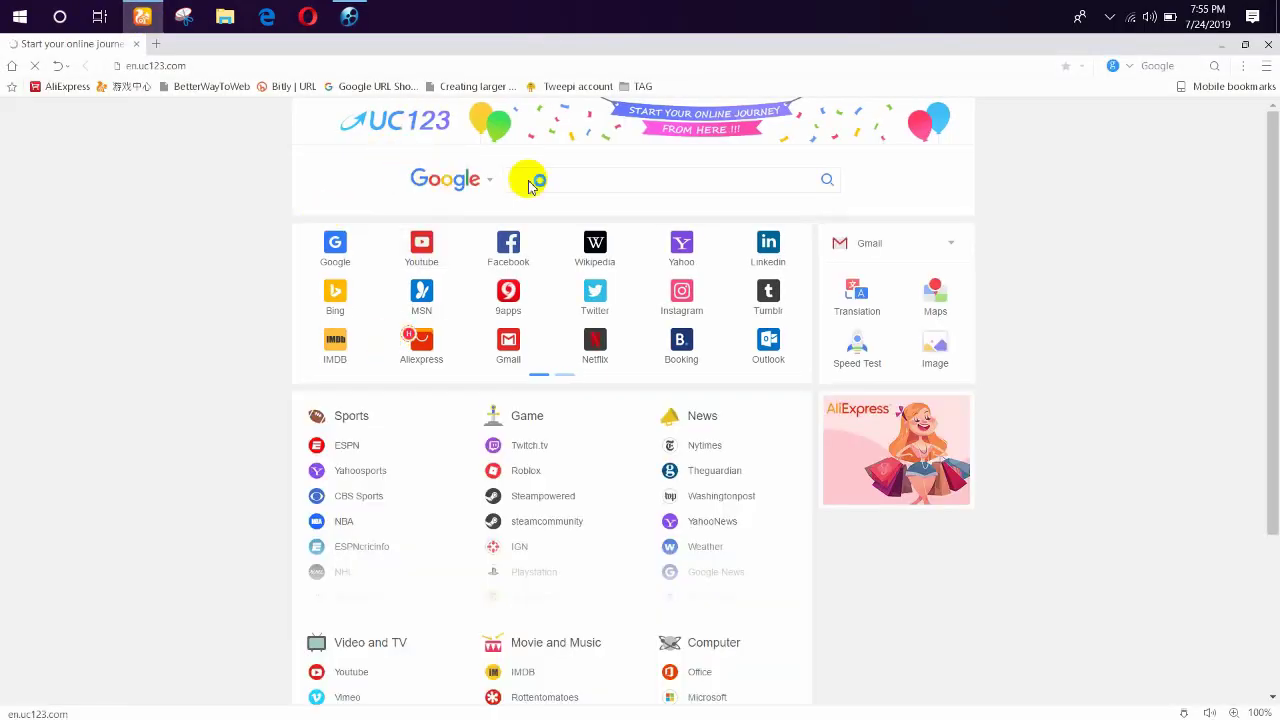
click(536, 180)
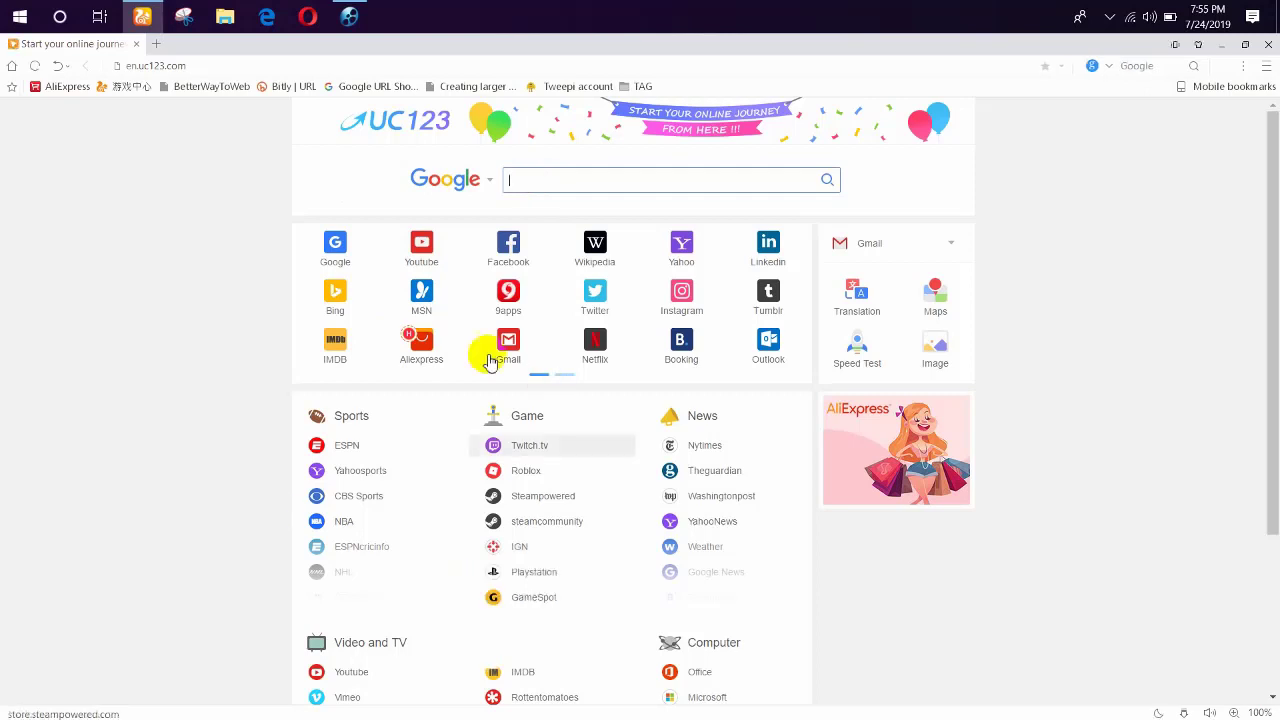
scroll(520, 432, down, 2)
scroll(520, 455, down, 1)
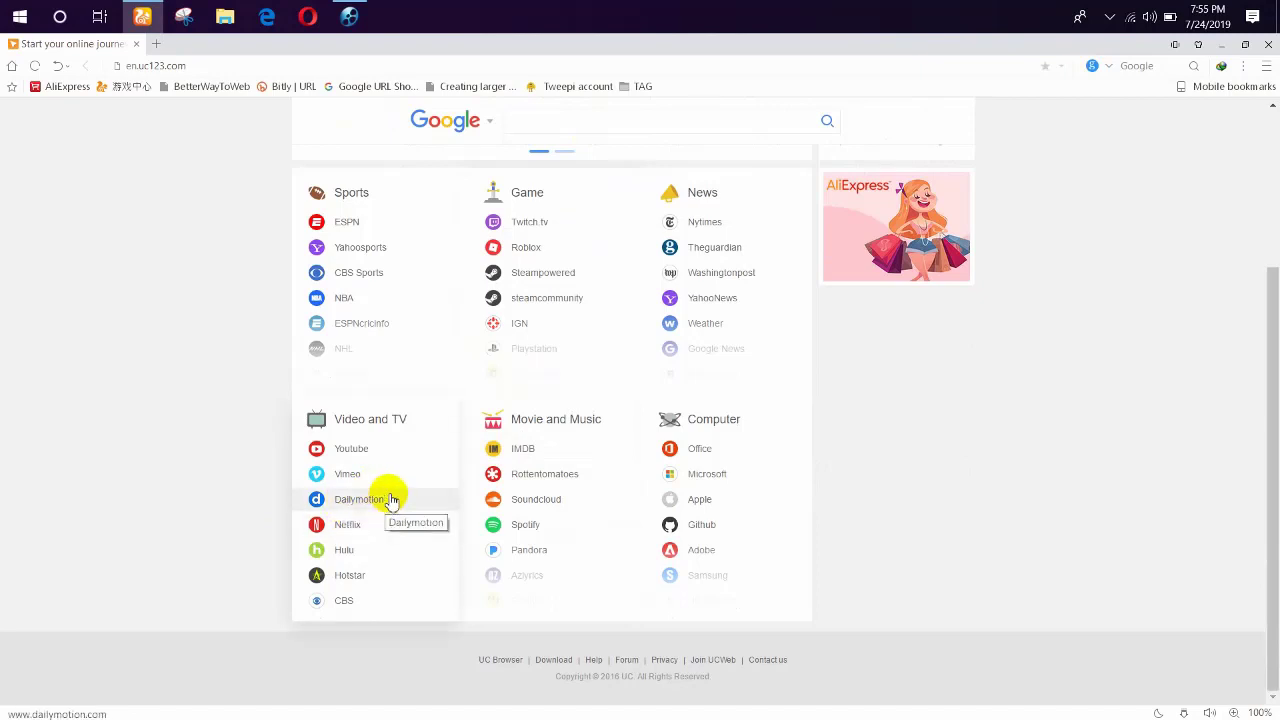
scroll(414, 429, up, 3)
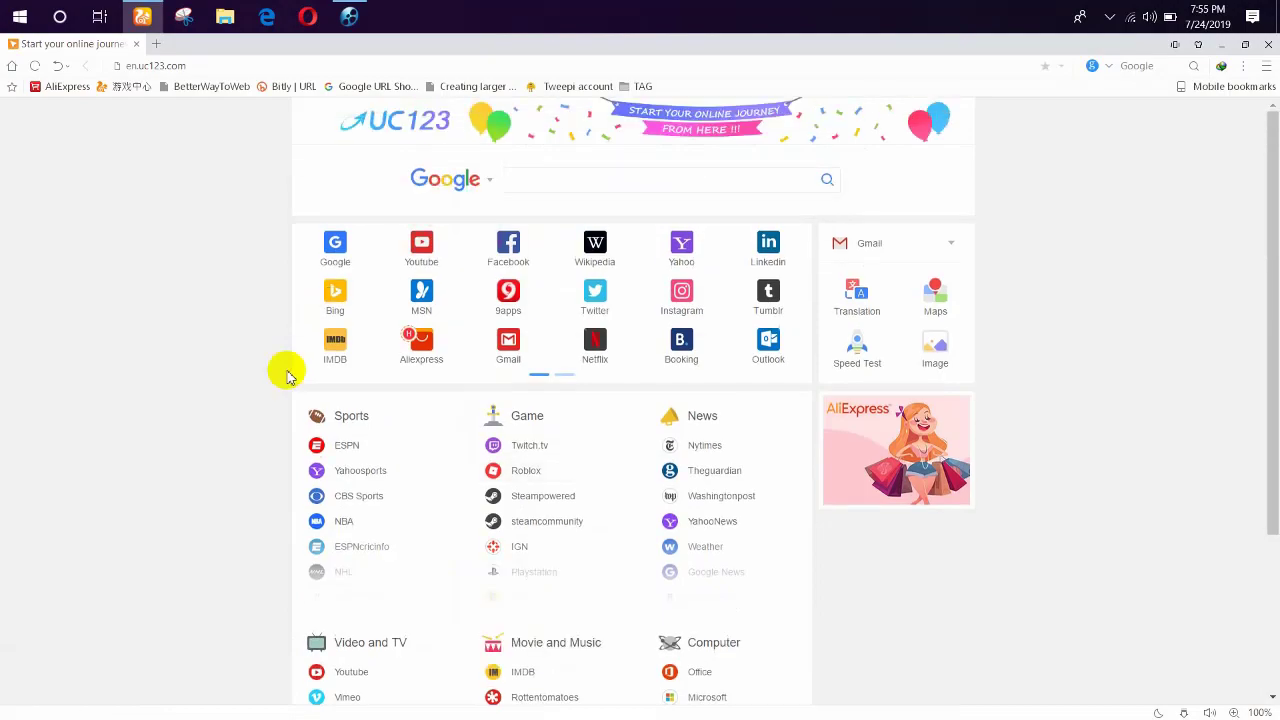
click(1219, 44)
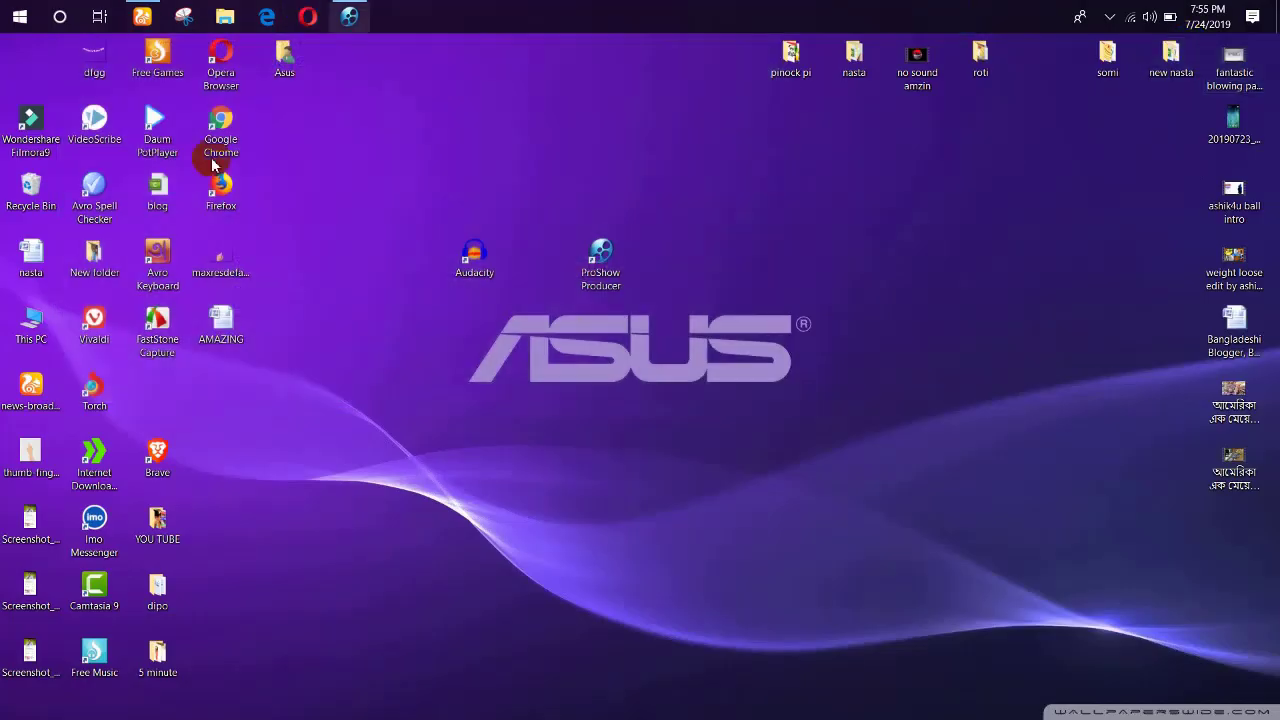
- Open Audacity and check the available recording devices, keeping the Conexant SmartAudio microphone
double_click(489, 263)
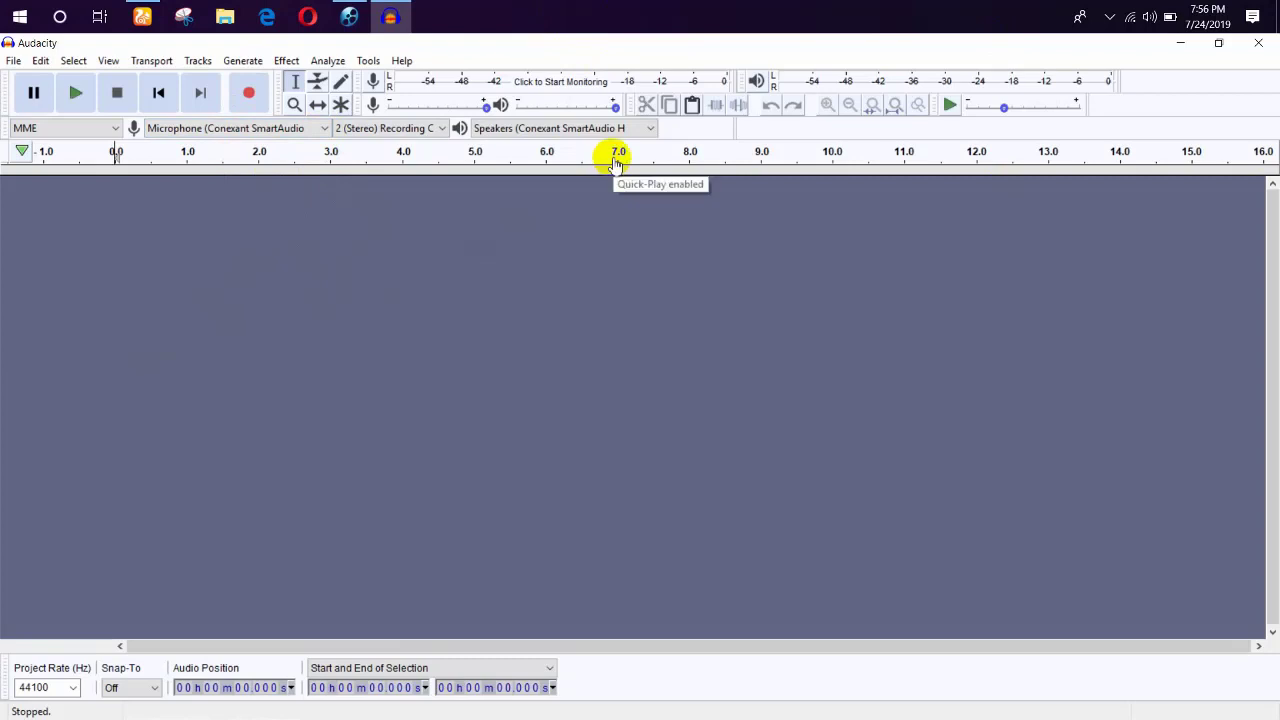
click(325, 129)
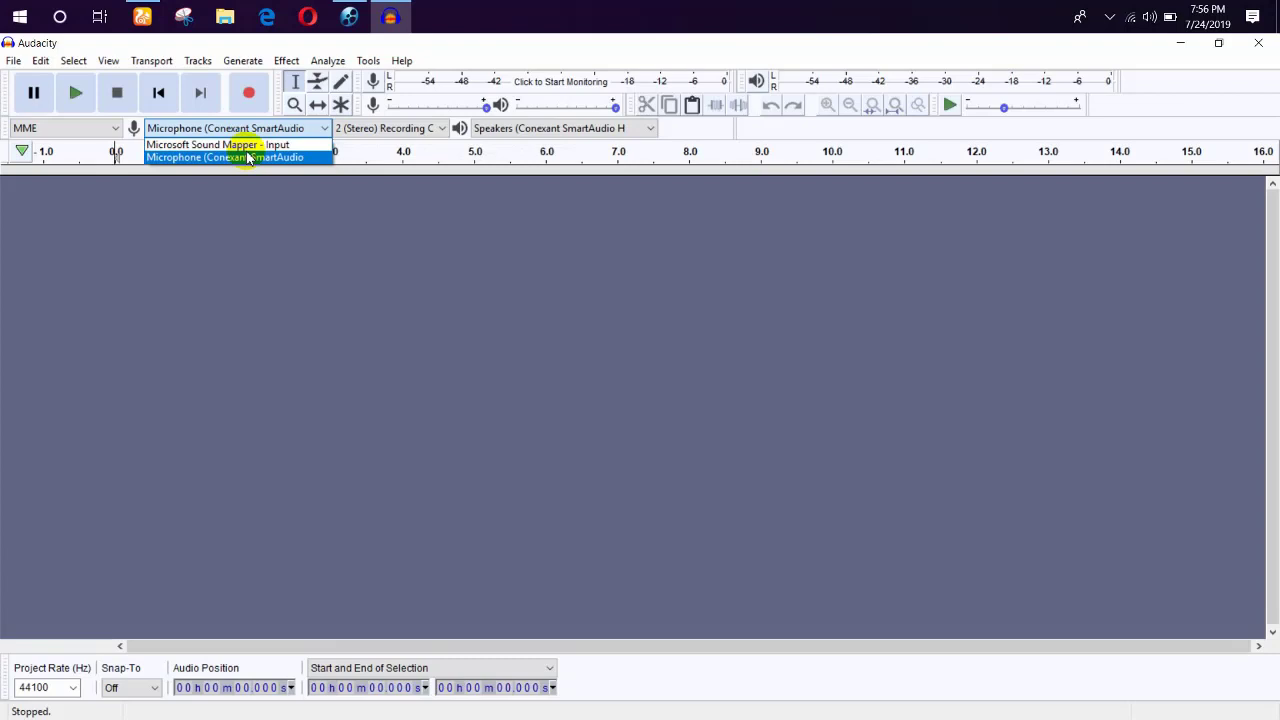
click(430, 229)
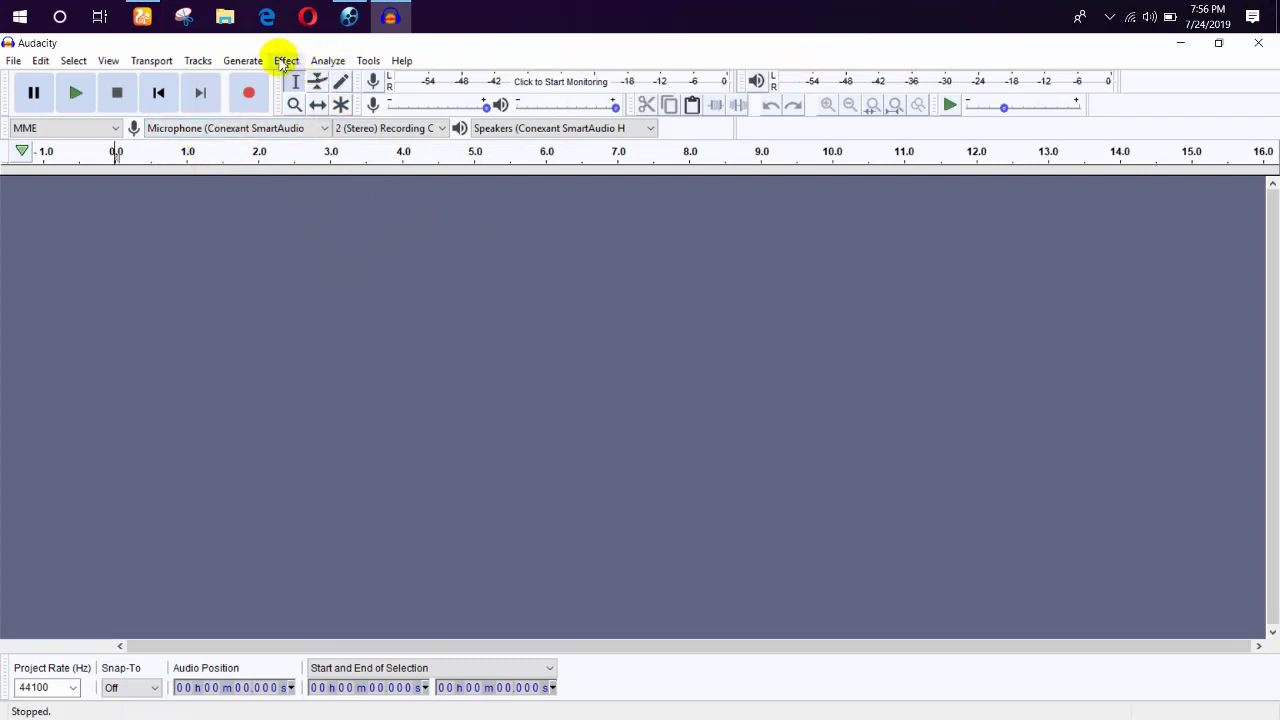
click(285, 61)
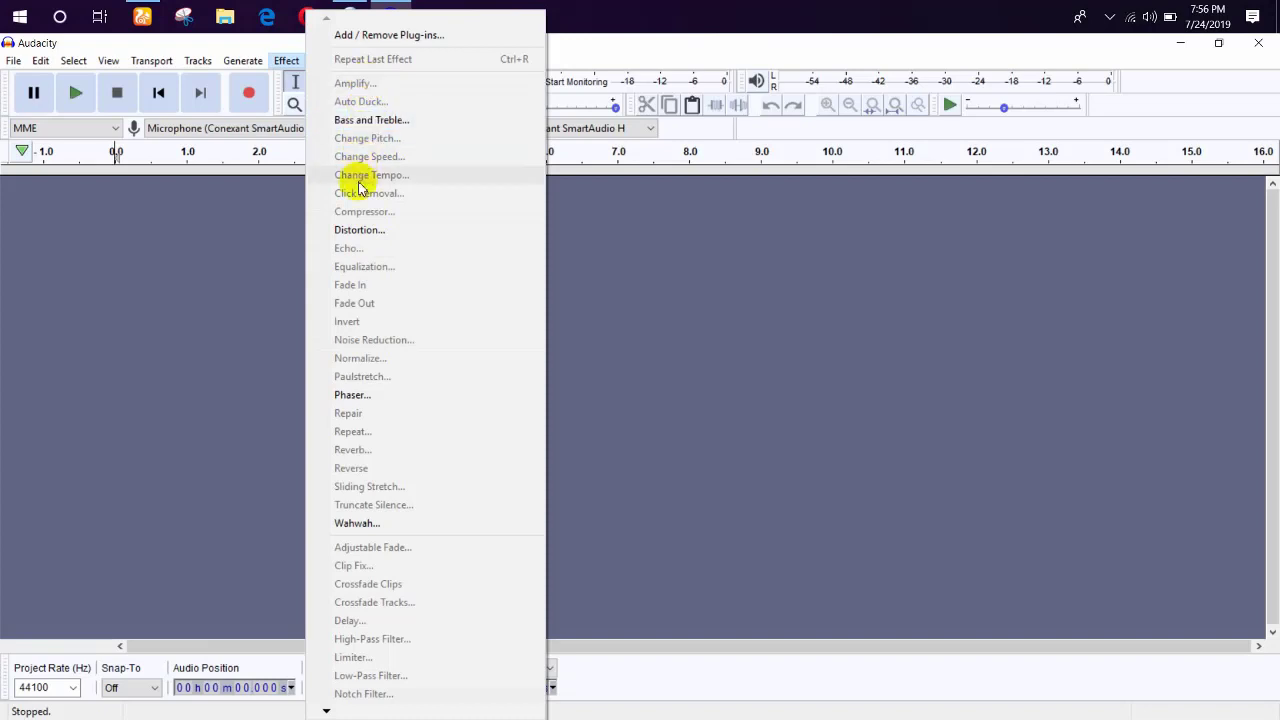
mouse_move(250, 60)
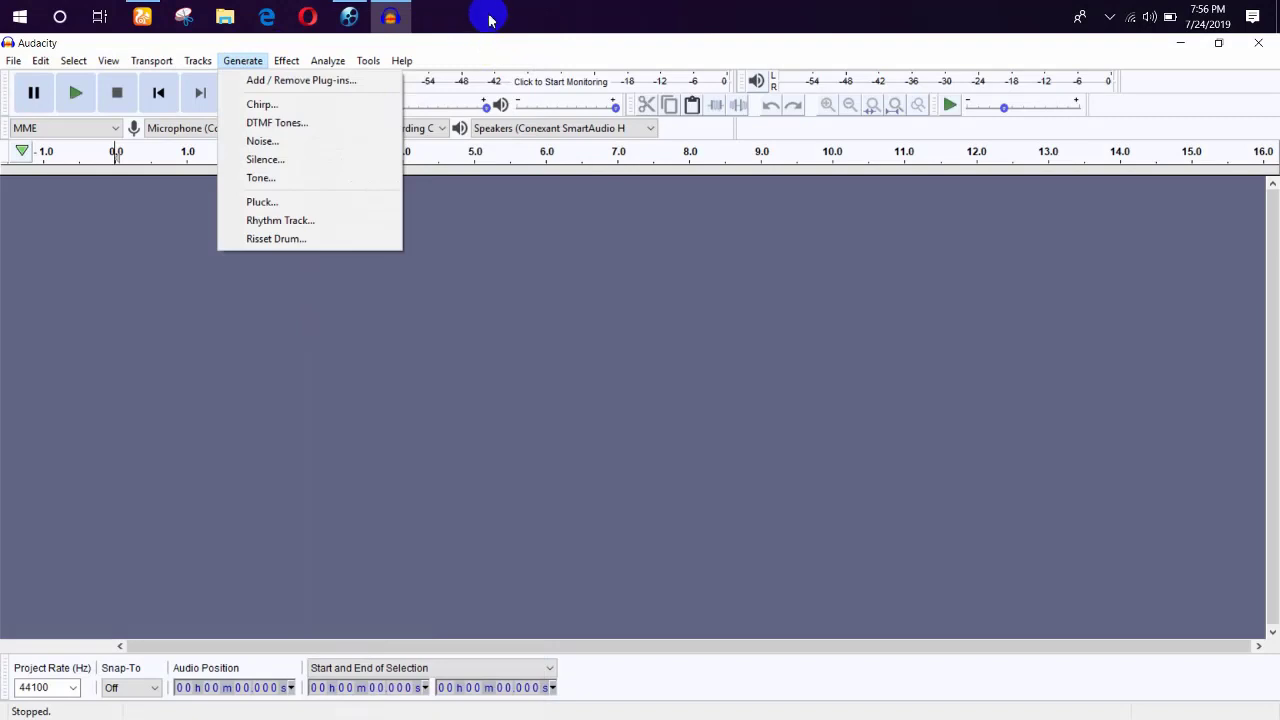
click(470, 45)
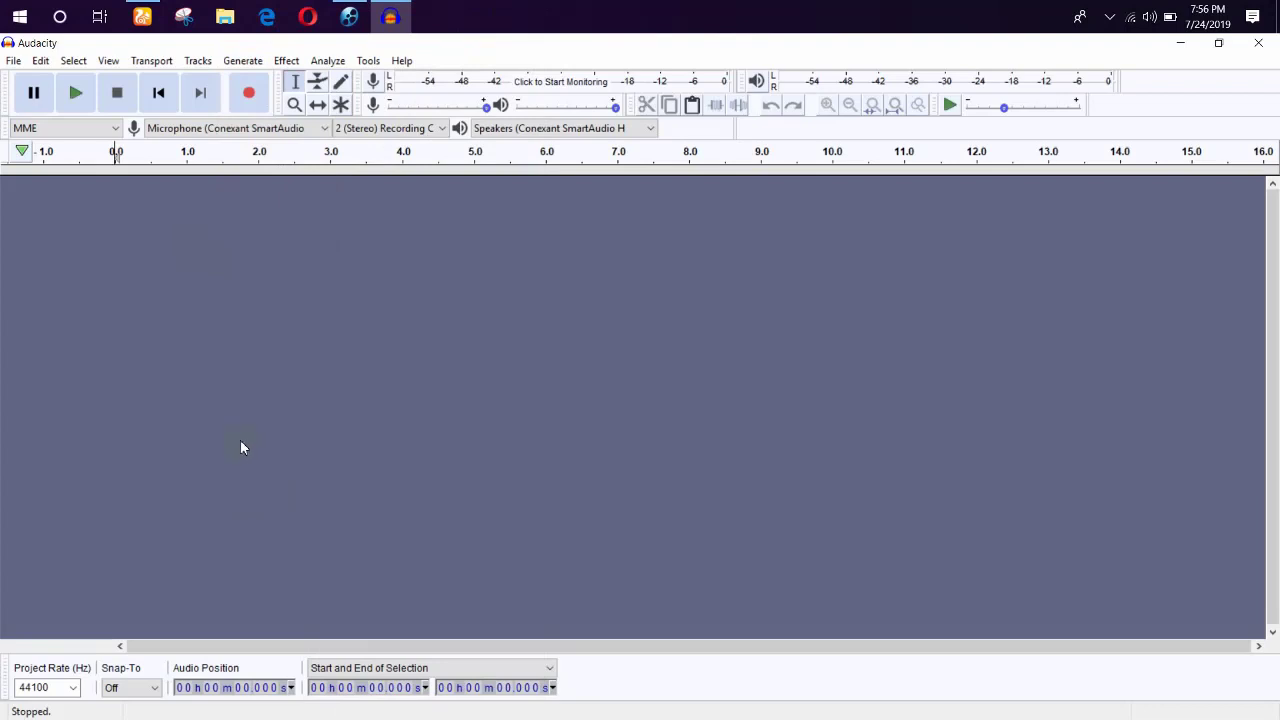
- Record about 18 seconds of stereo audio from the microphone and pause the recording
click(252, 94)
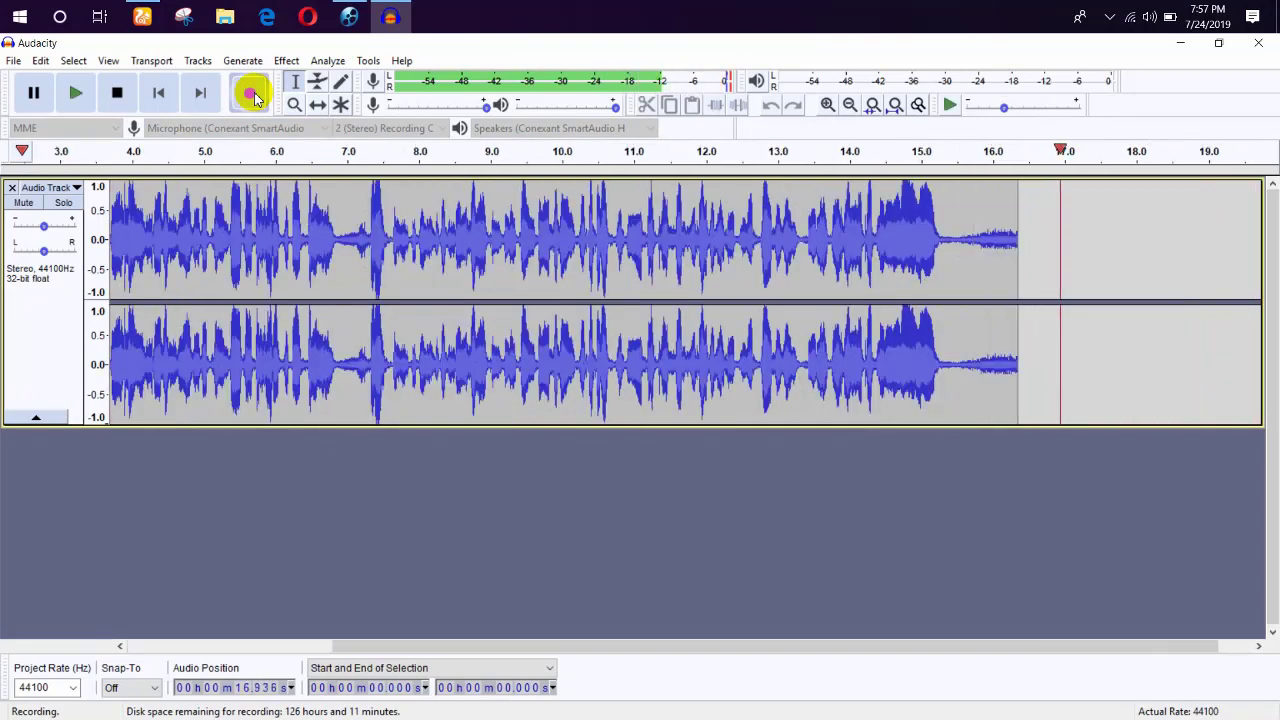
click(32, 92)
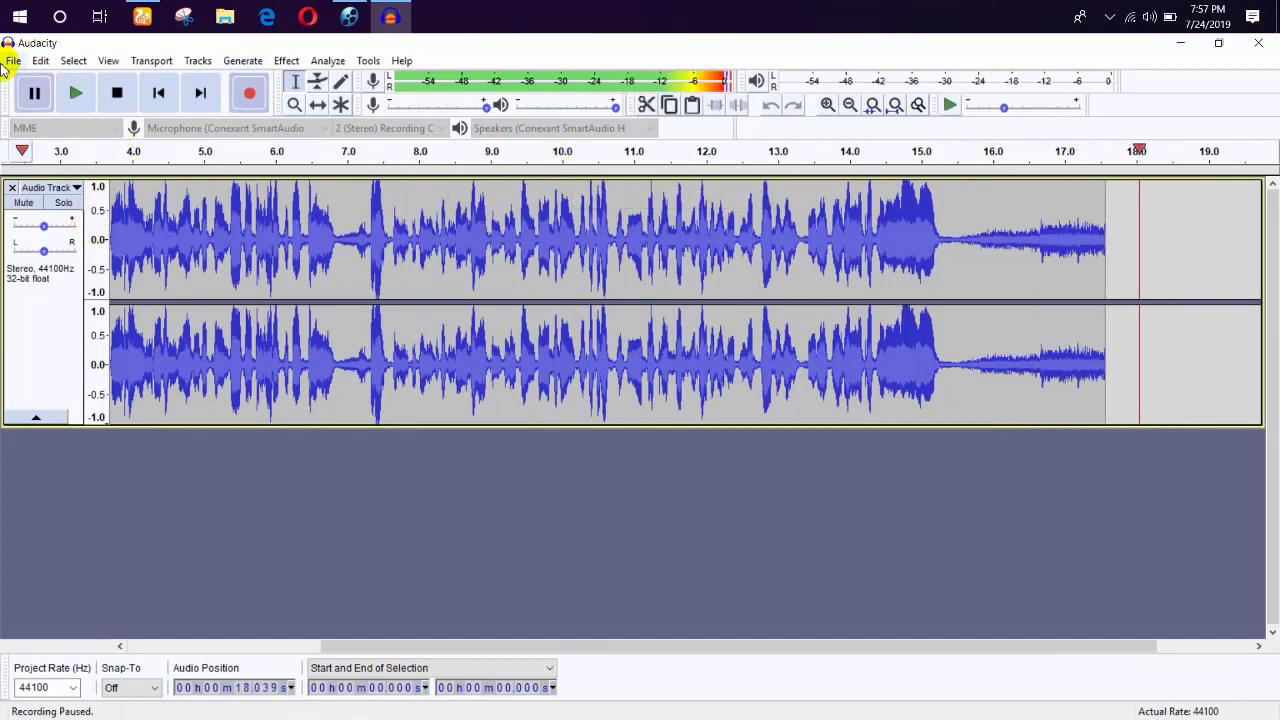
- Delete the quiet section near the end of the recording, from about 15.3 to 17.7 seconds
click(945, 245)
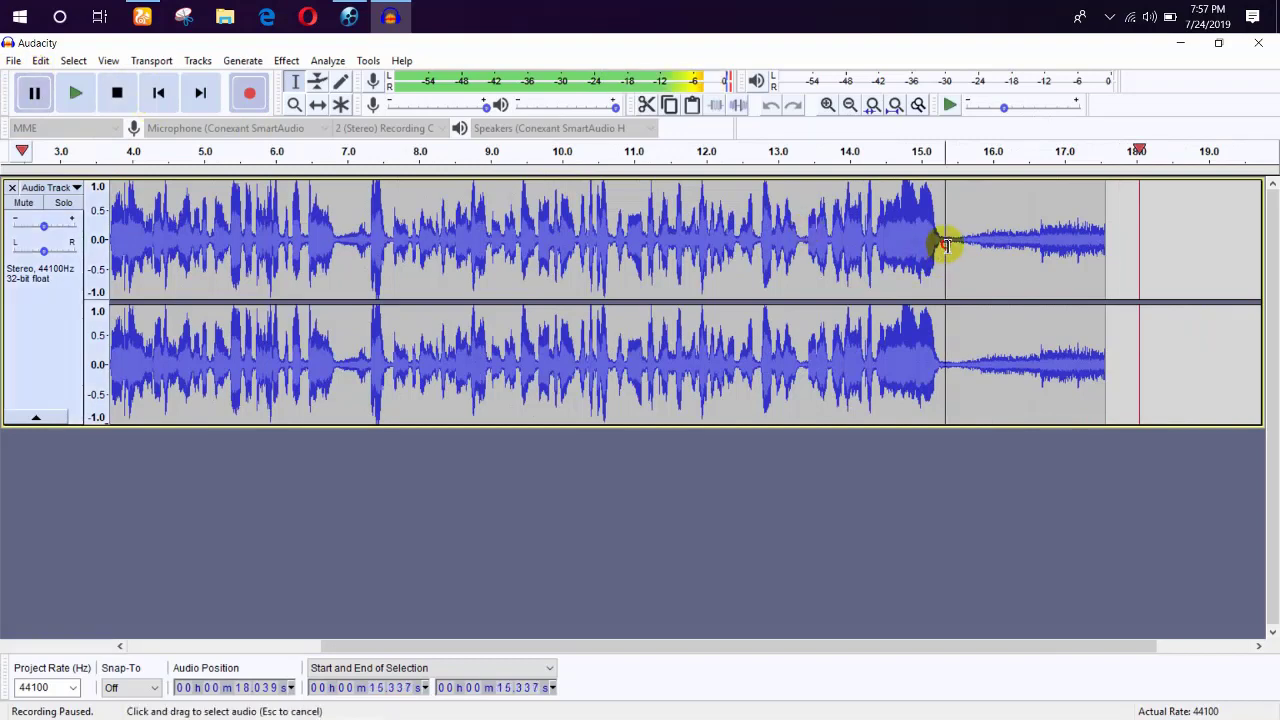
drag(945, 245, 1114, 269)
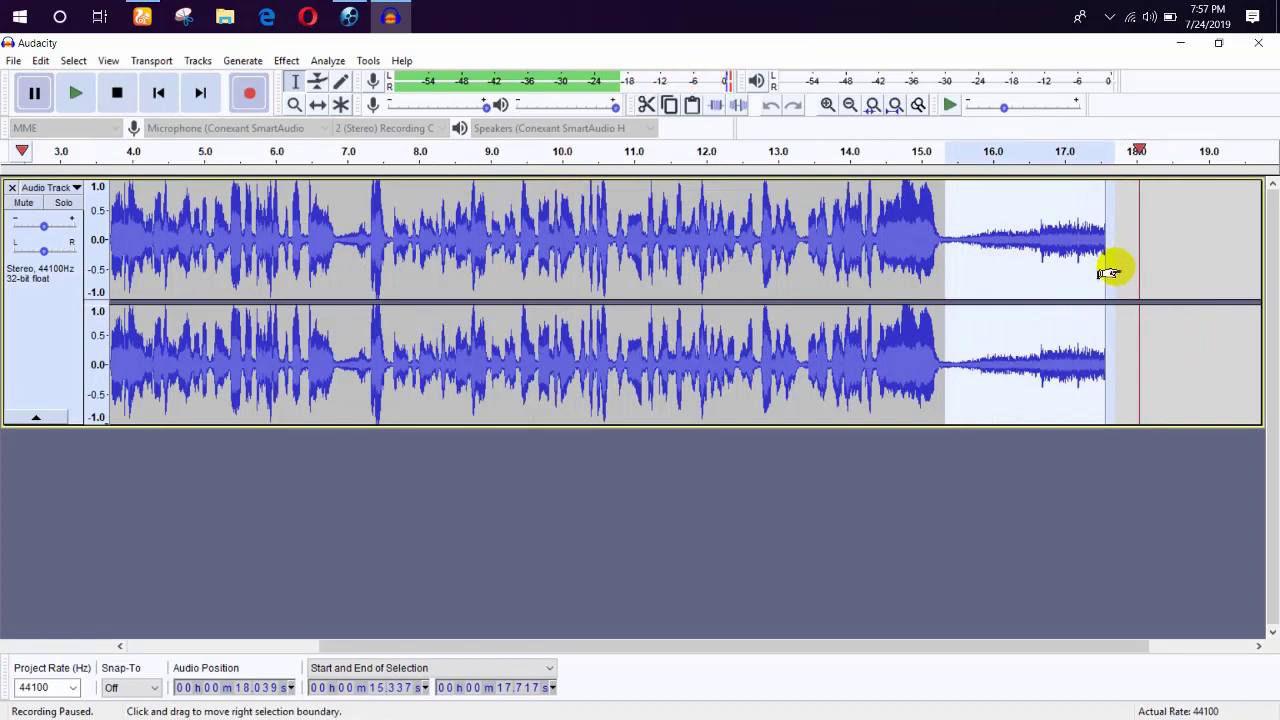
key(Delete)
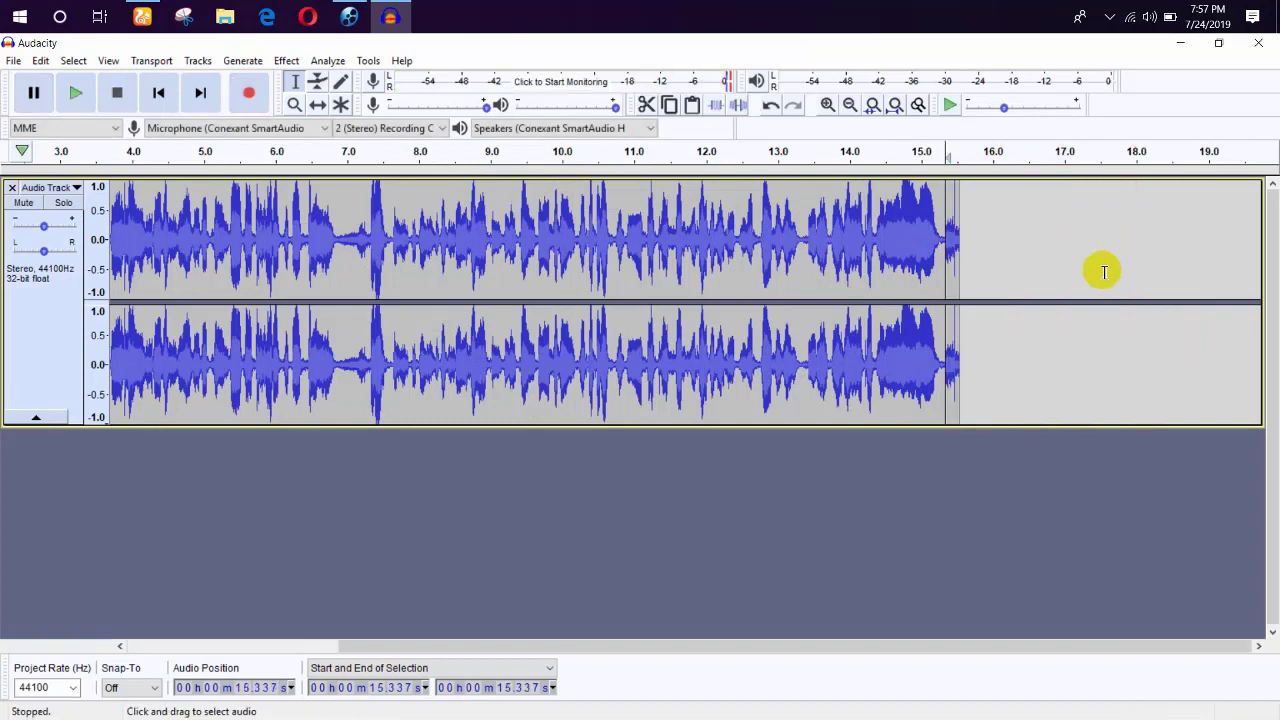
- Select the quiet gap between phrases at about 7 seconds and delete it from the track
click(342, 234)
drag(347, 236, 358, 236)
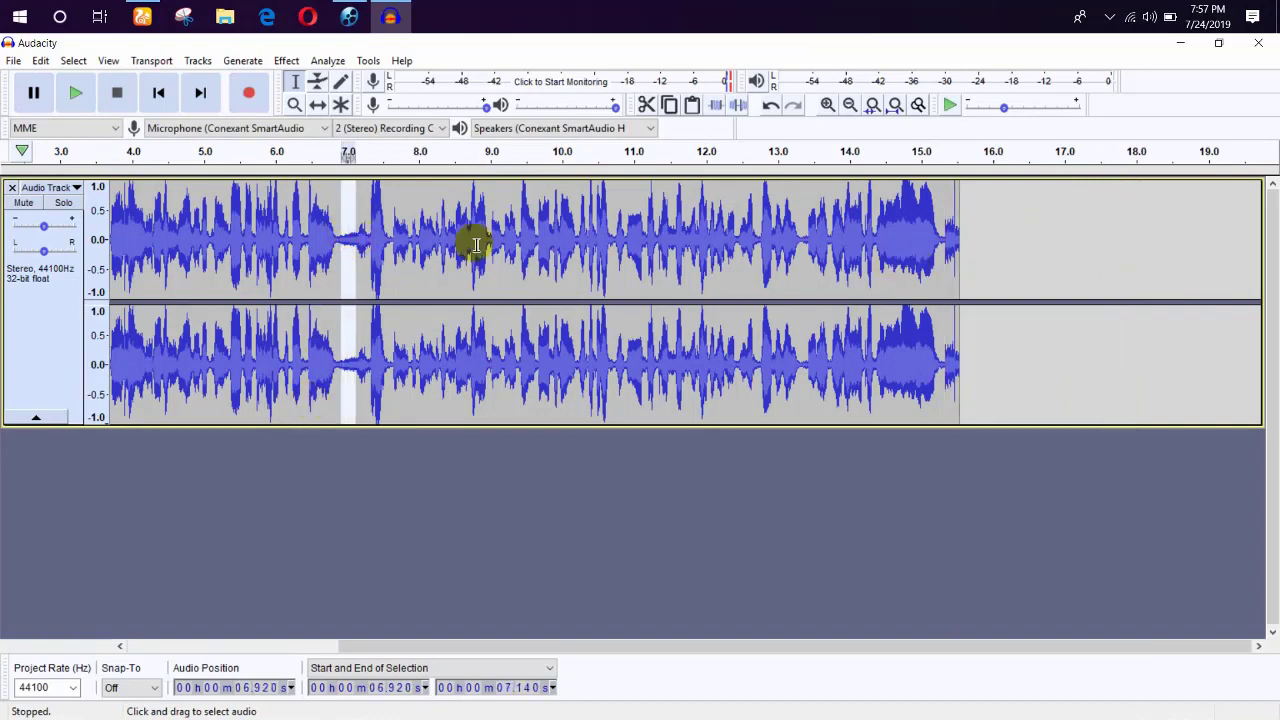
click(344, 243)
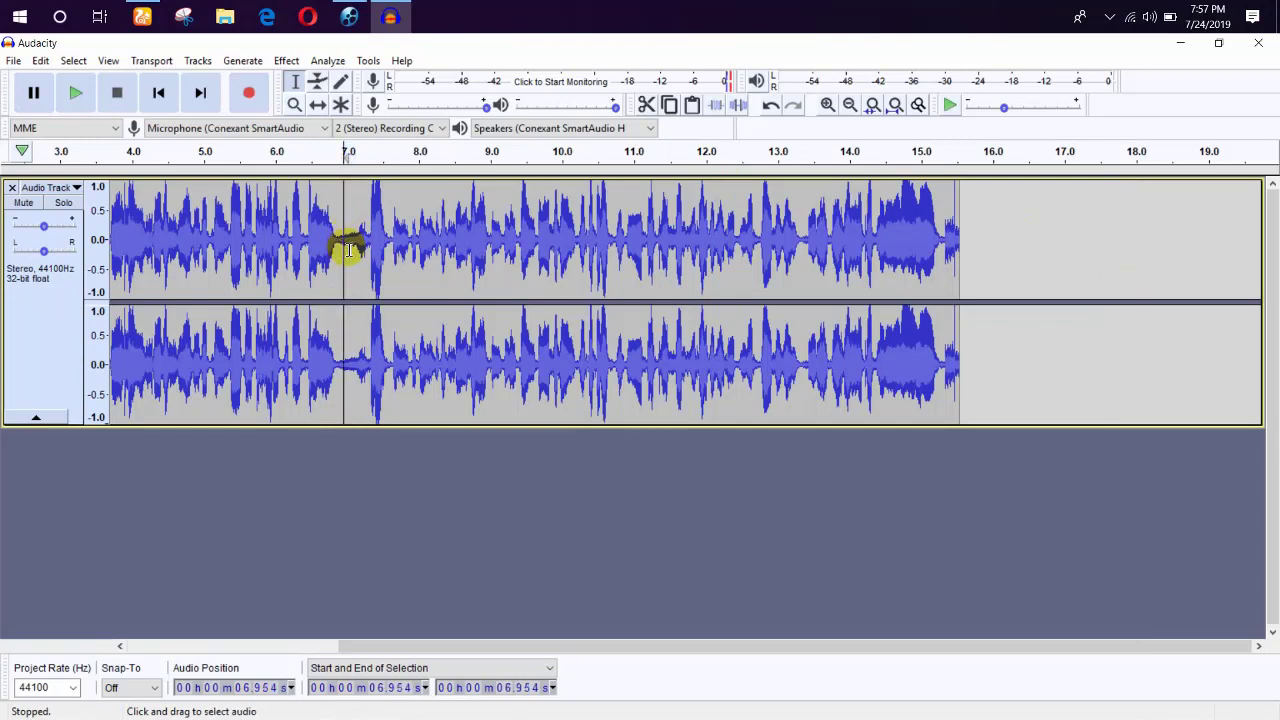
drag(347, 243, 365, 254)
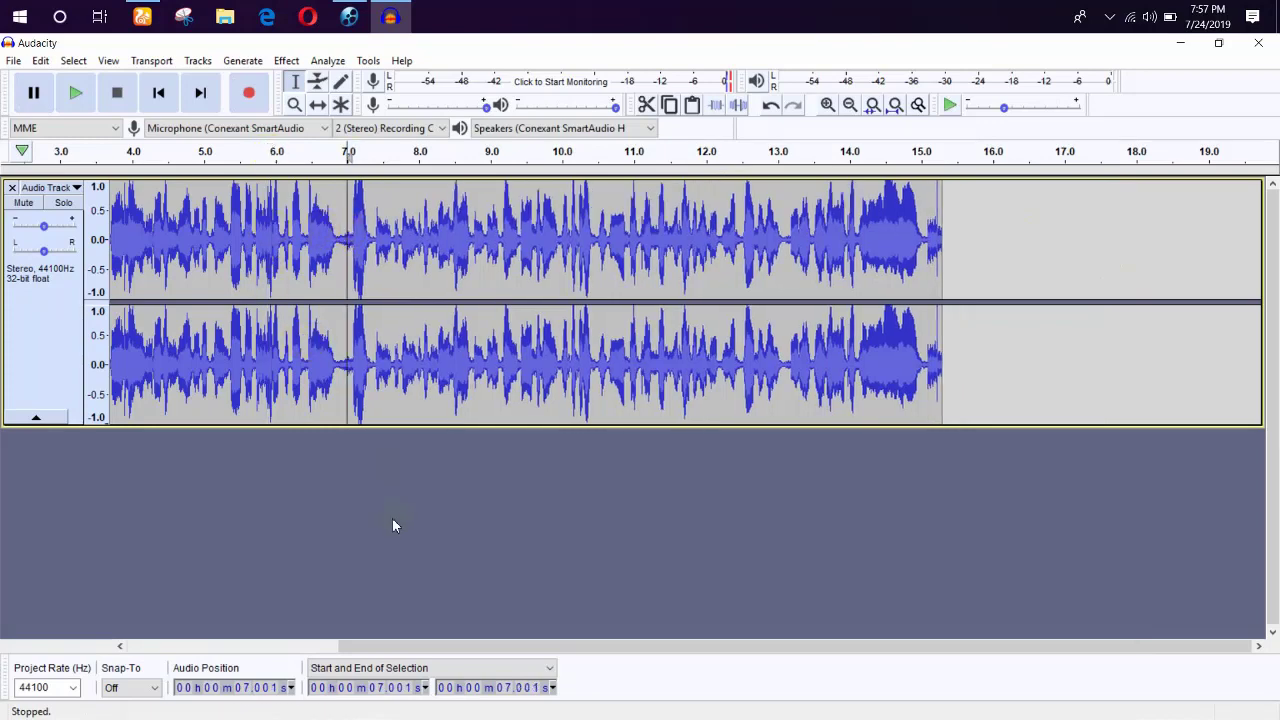
- Delete the quiet opening of the track, from 0 to about 0.84 seconds
drag(410, 651, 128, 646)
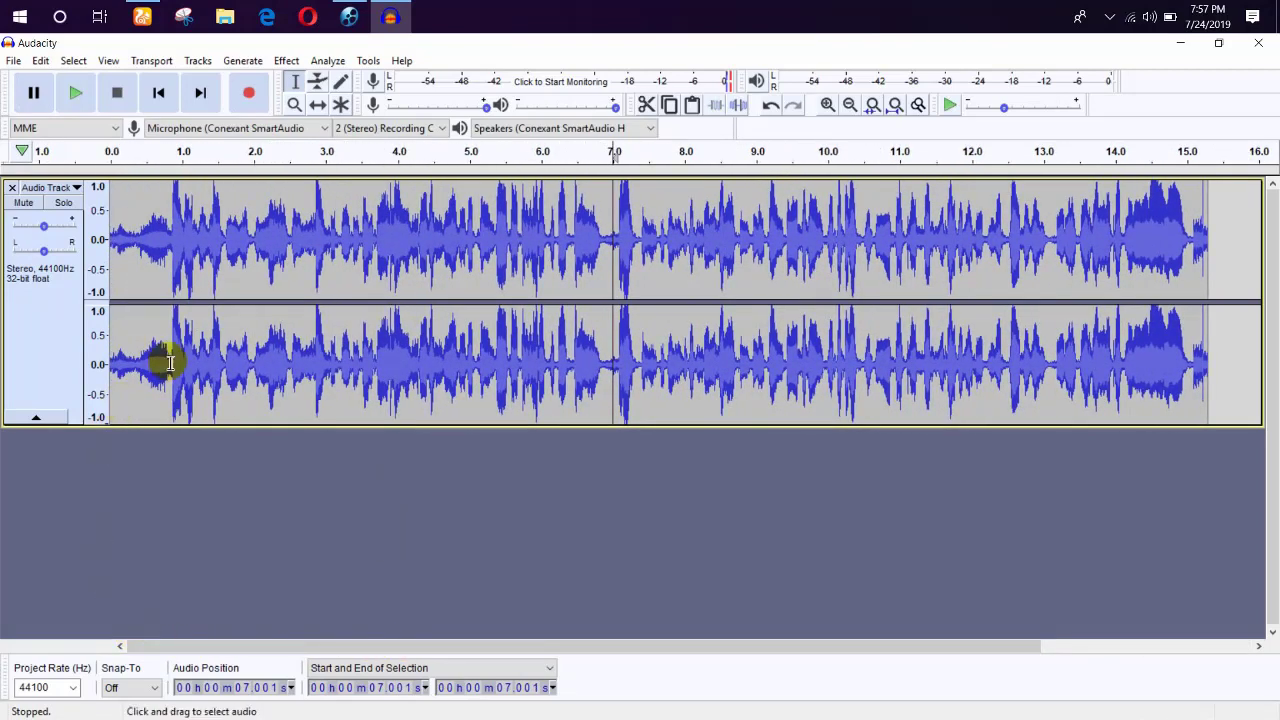
drag(172, 367, 86, 385)
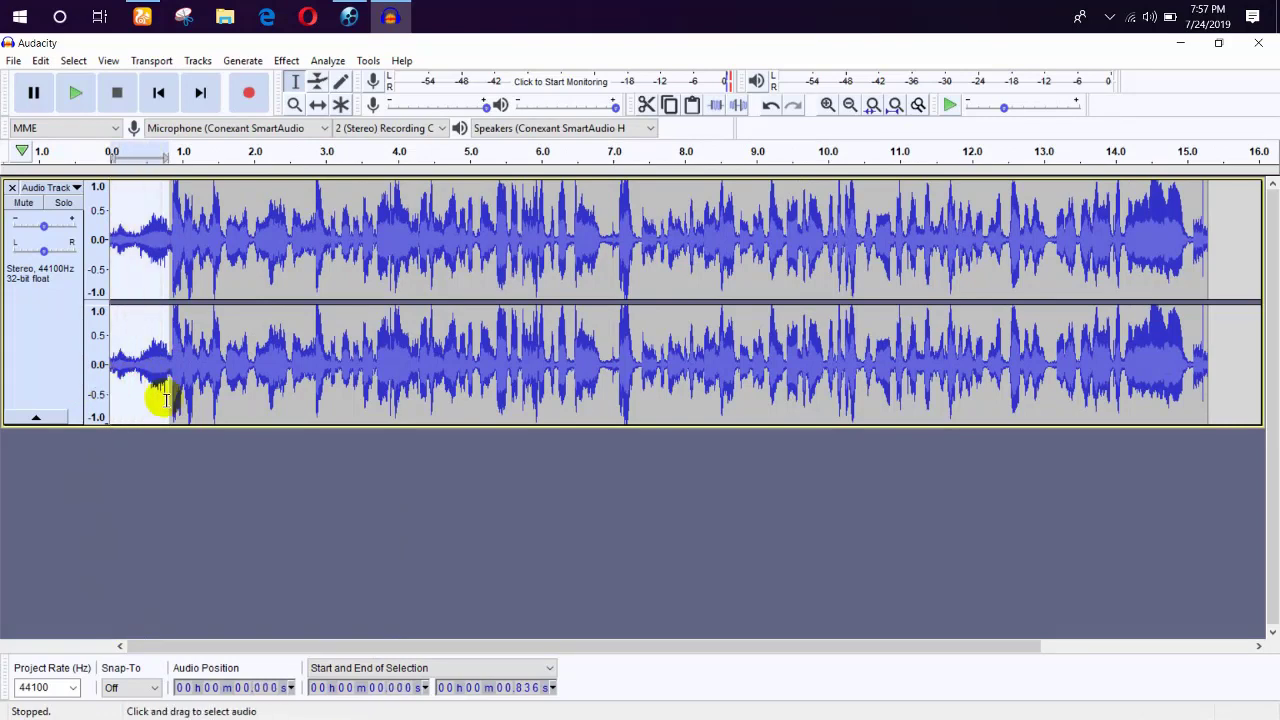
key(Delete)
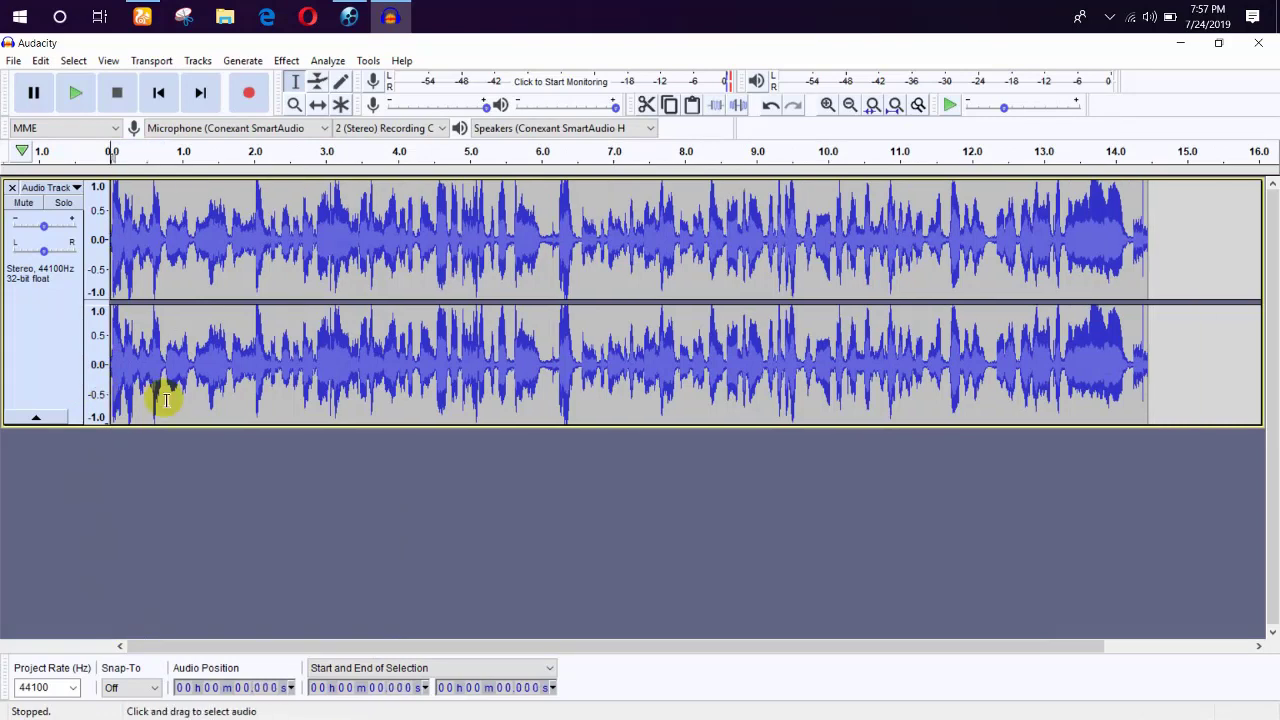
- Play the trimmed recording from the beginning to check it, replay the start, and pause playback
click(75, 94)
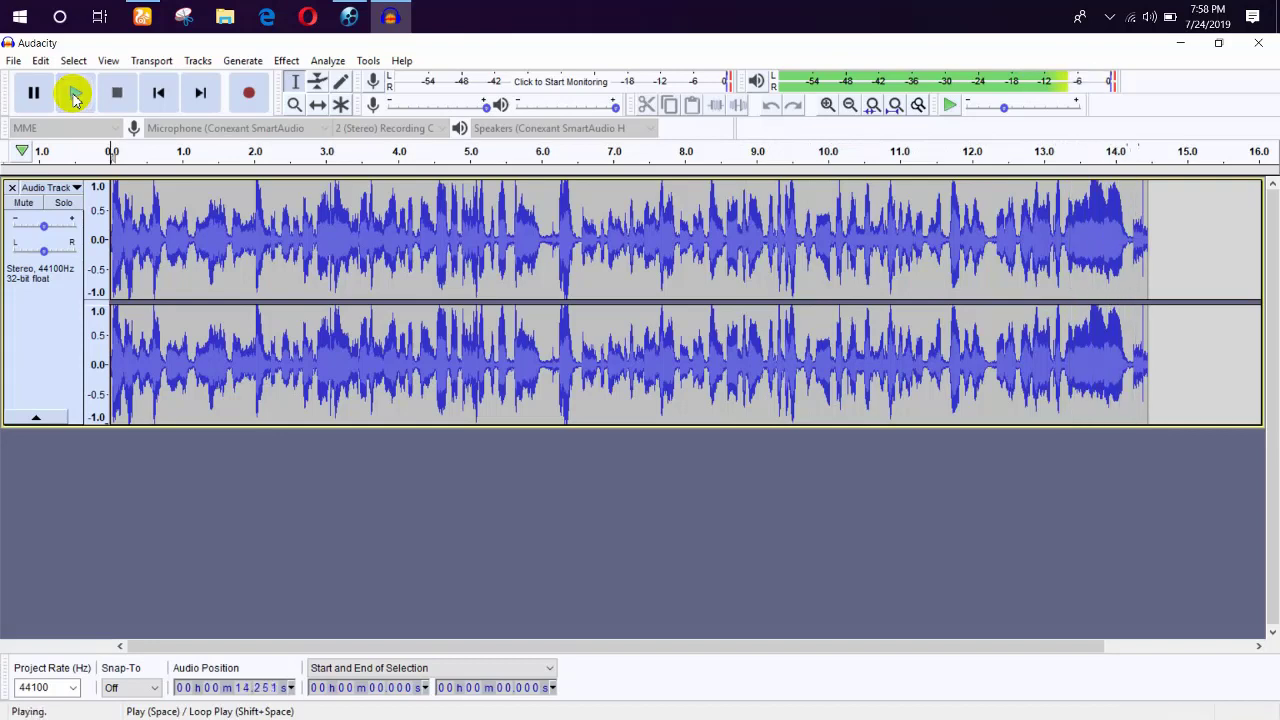
click(75, 94)
click(34, 92)
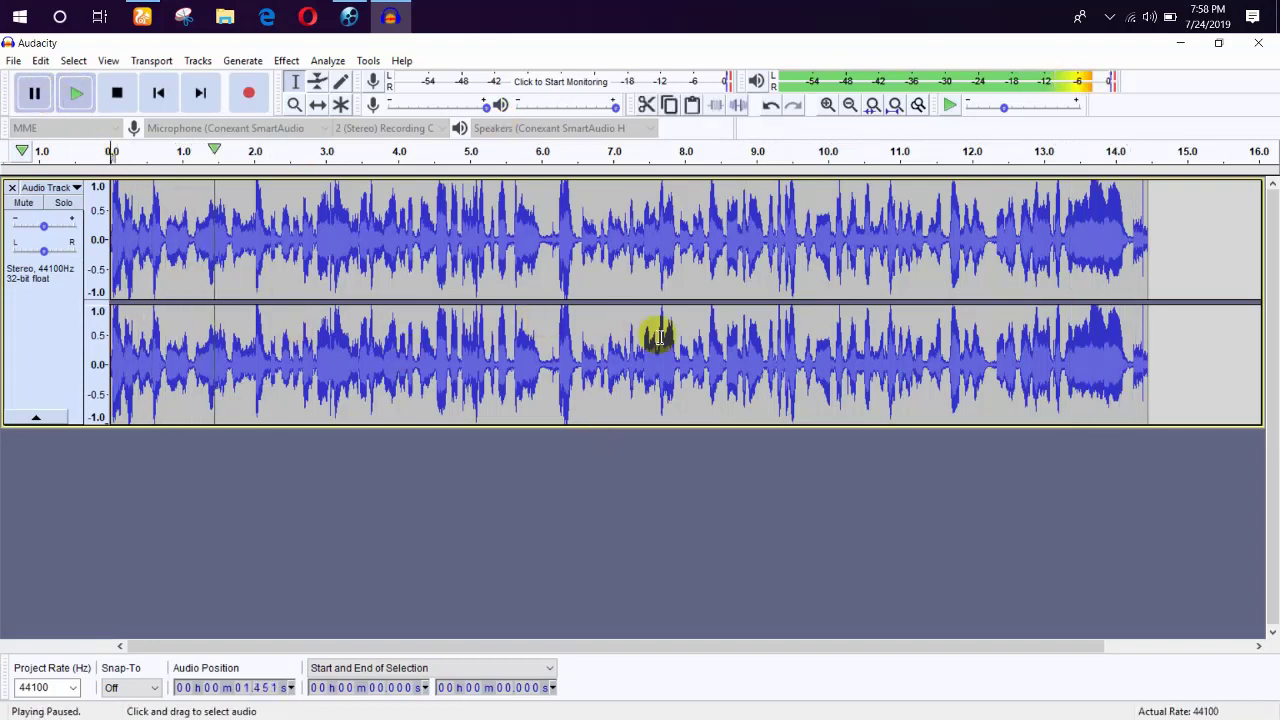
- Delete the leftover noise at the end of the track, from about 14.23 seconds onward
click(1134, 256)
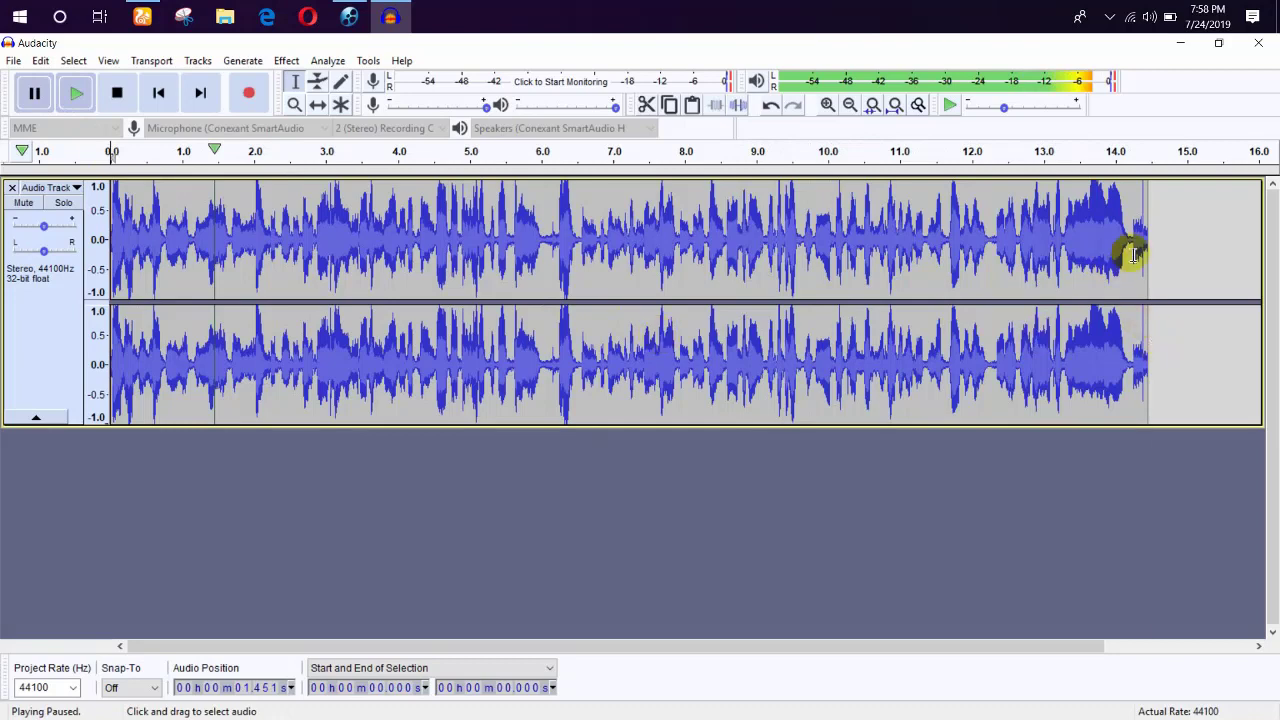
drag(1134, 250, 1168, 249)
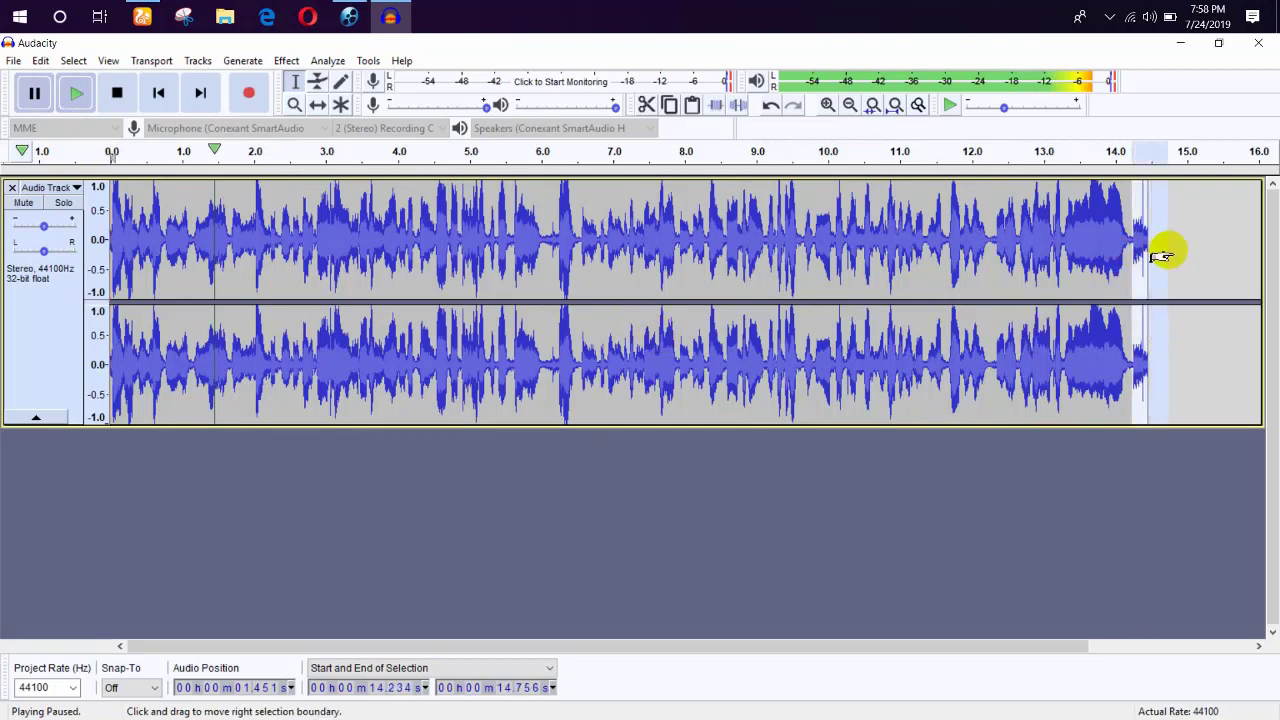
click(1165, 255)
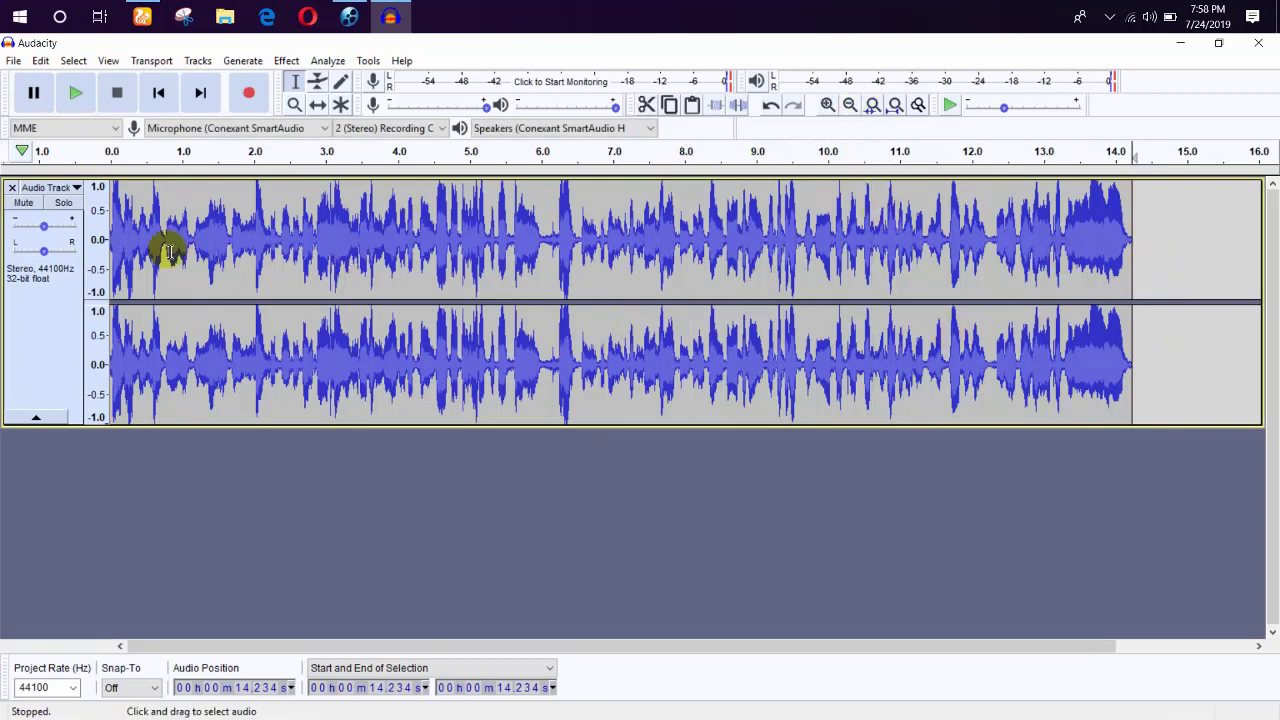
- Export the trimmed track to the Desktop as a WAV file named with the creator's first name, leaving the metadata tags empty
click(12, 61)
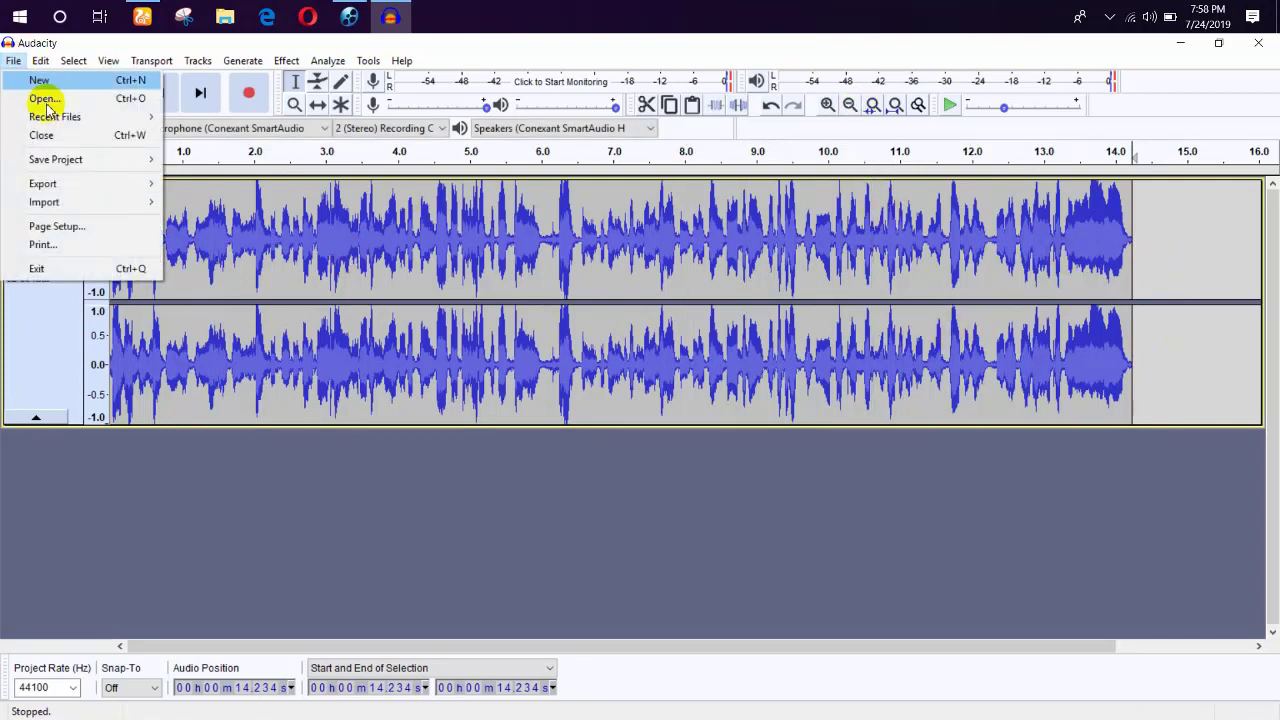
mouse_move(64, 188)
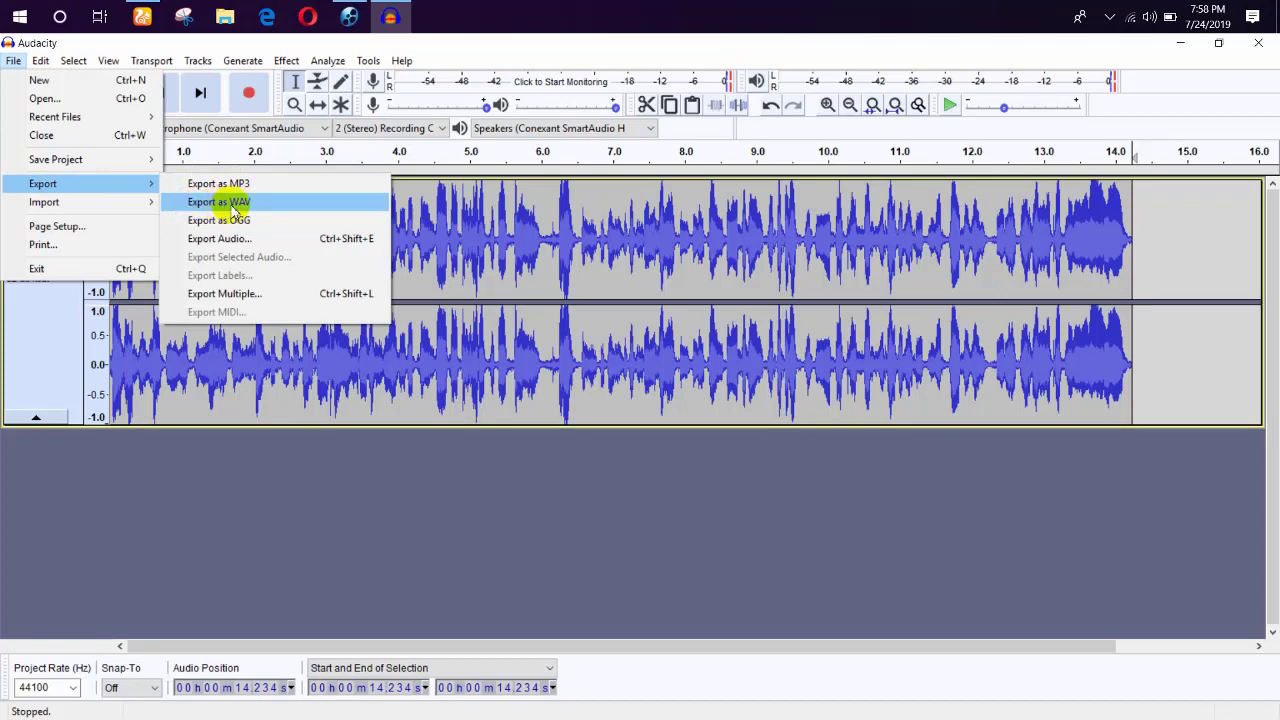
click(255, 203)
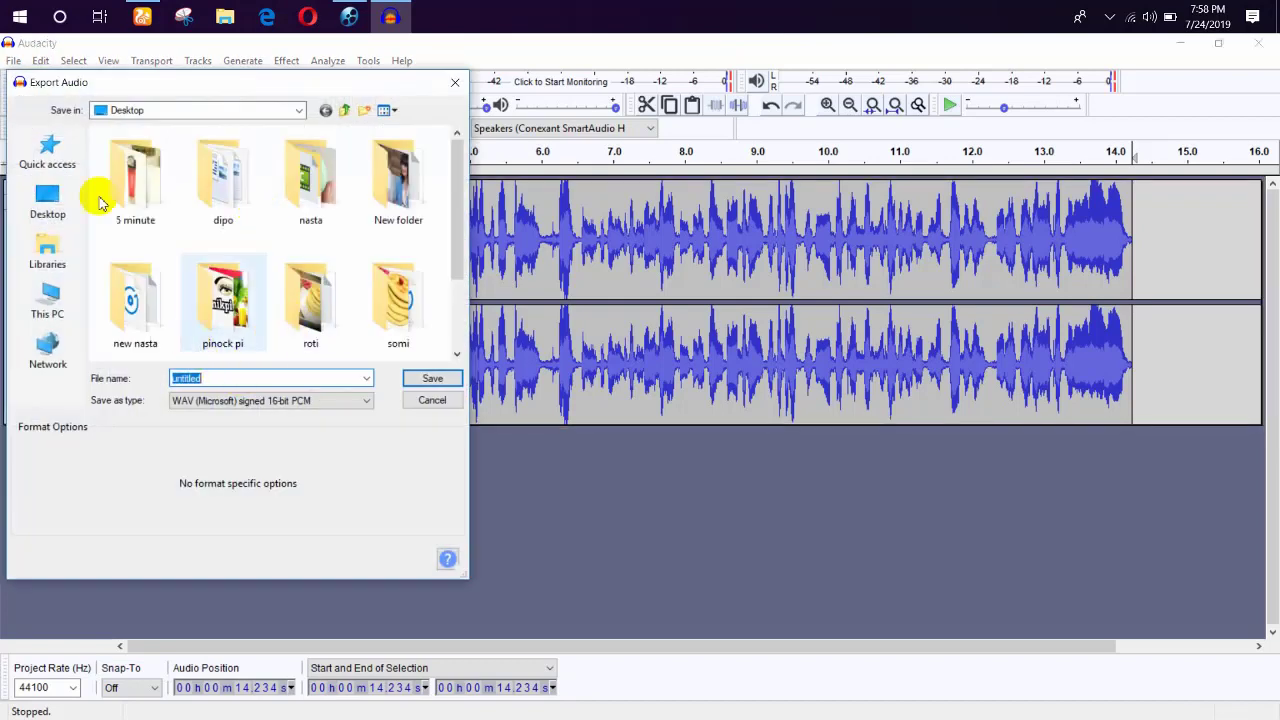
click(47, 205)
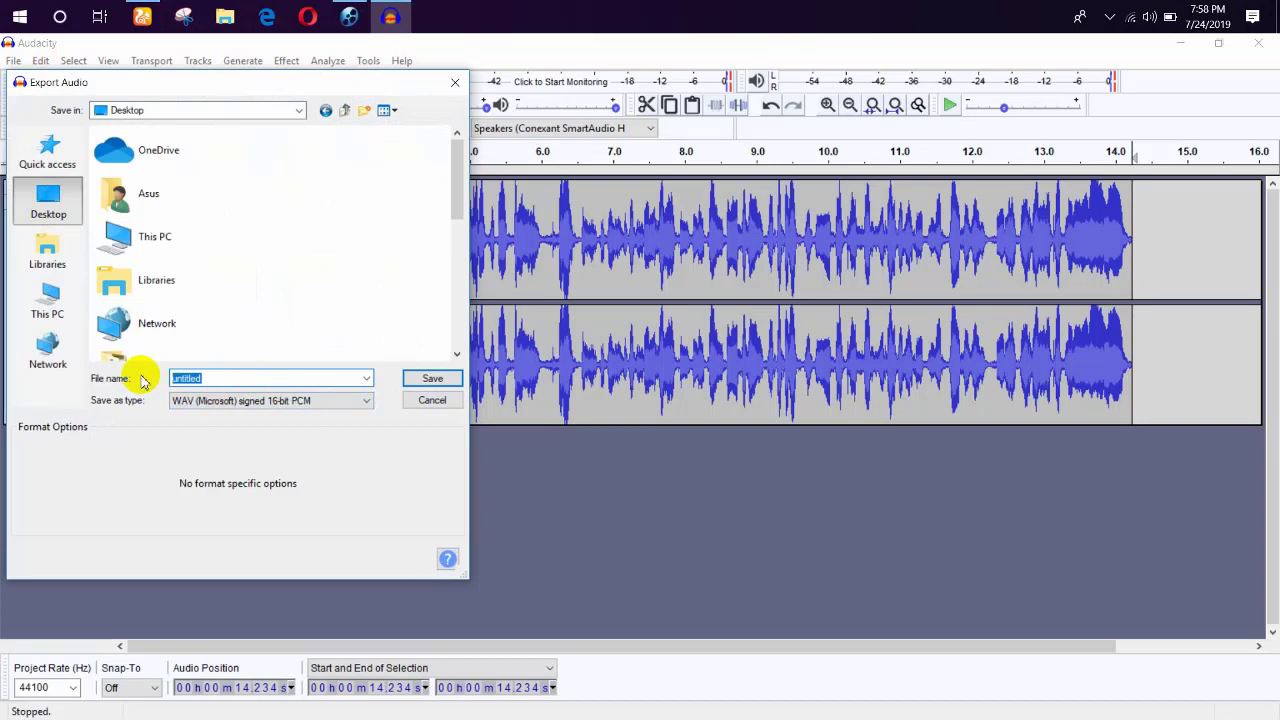
text(ASHIK)
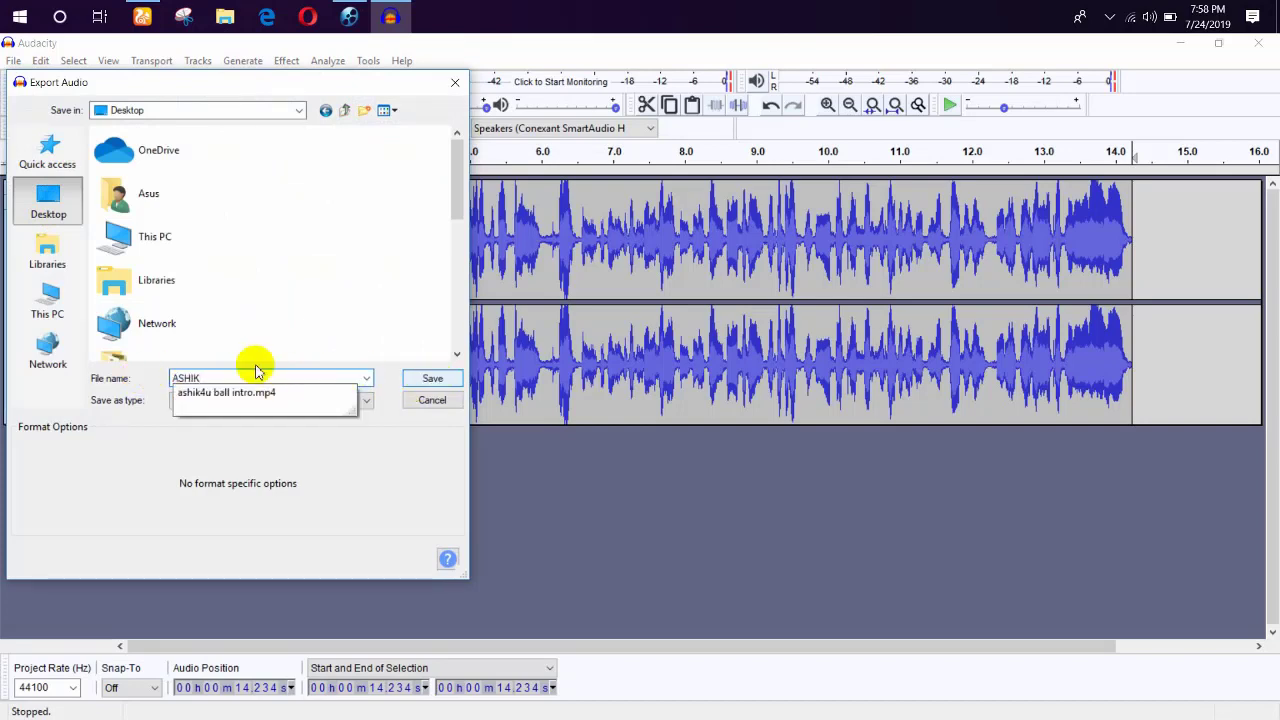
click(431, 378)
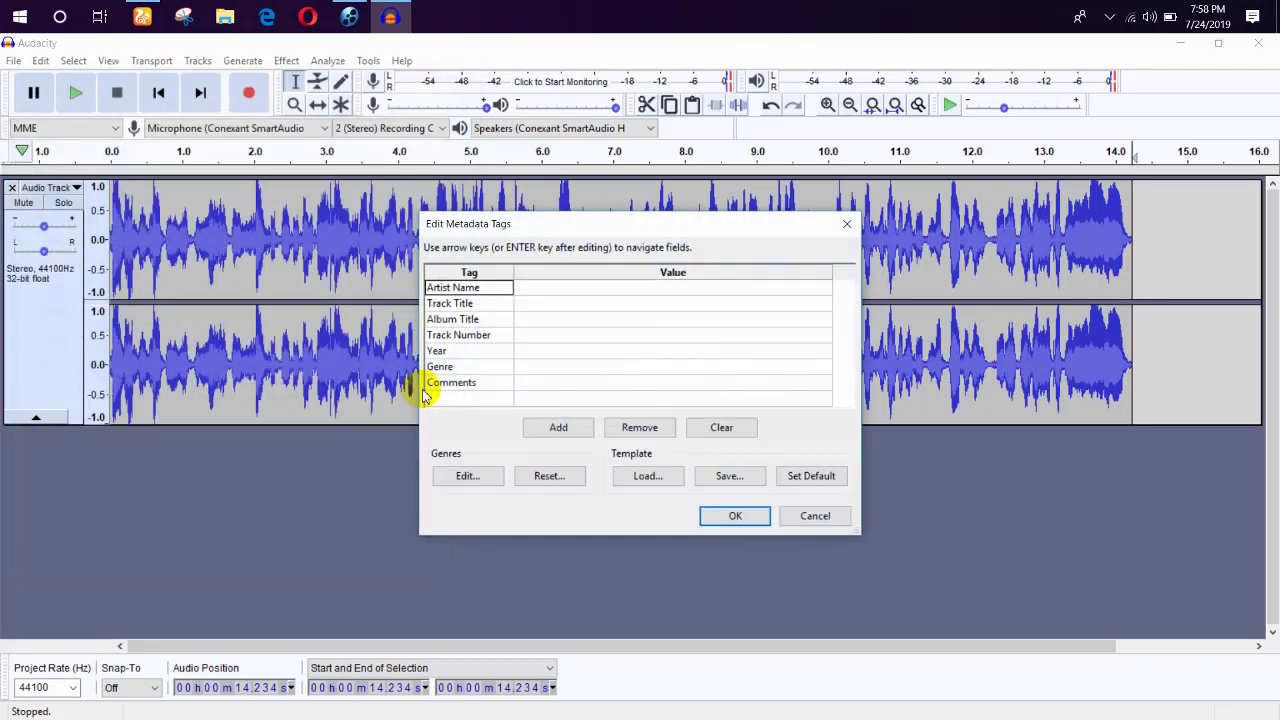
click(728, 516)
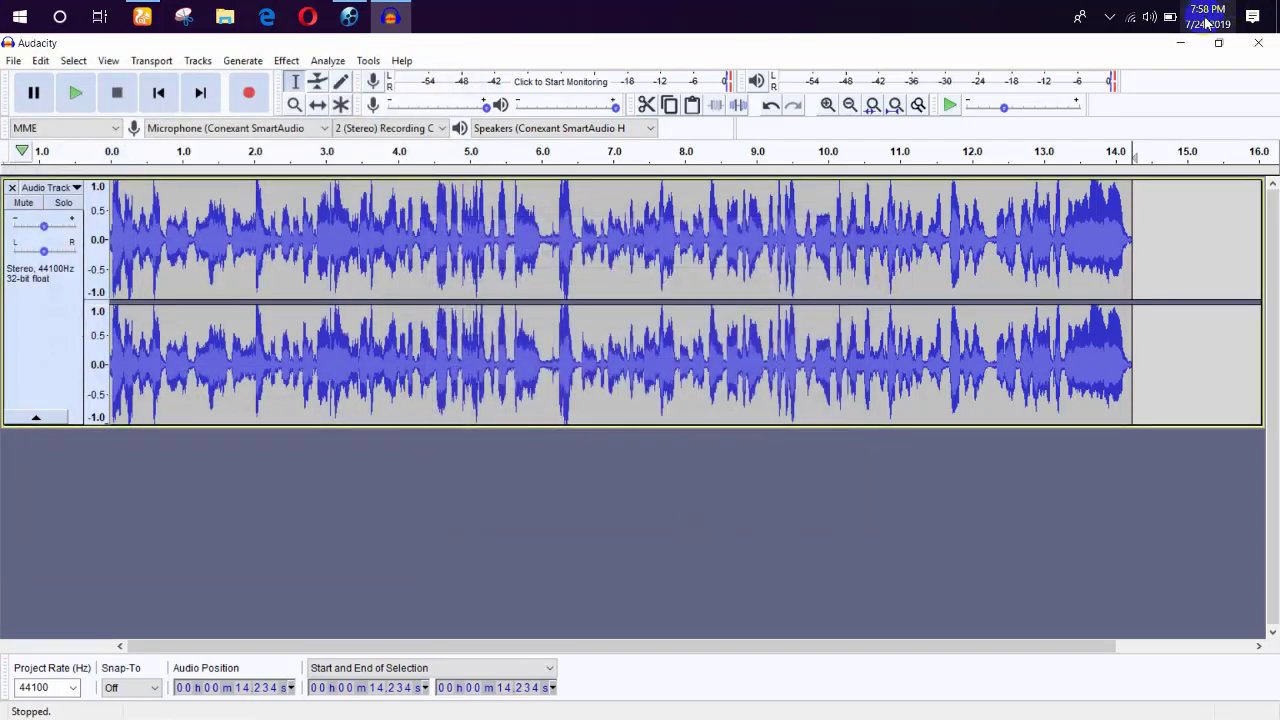
- Minimize Audacity and move the exported audio file to an empty spot near the middle of the desktop
click(1181, 45)
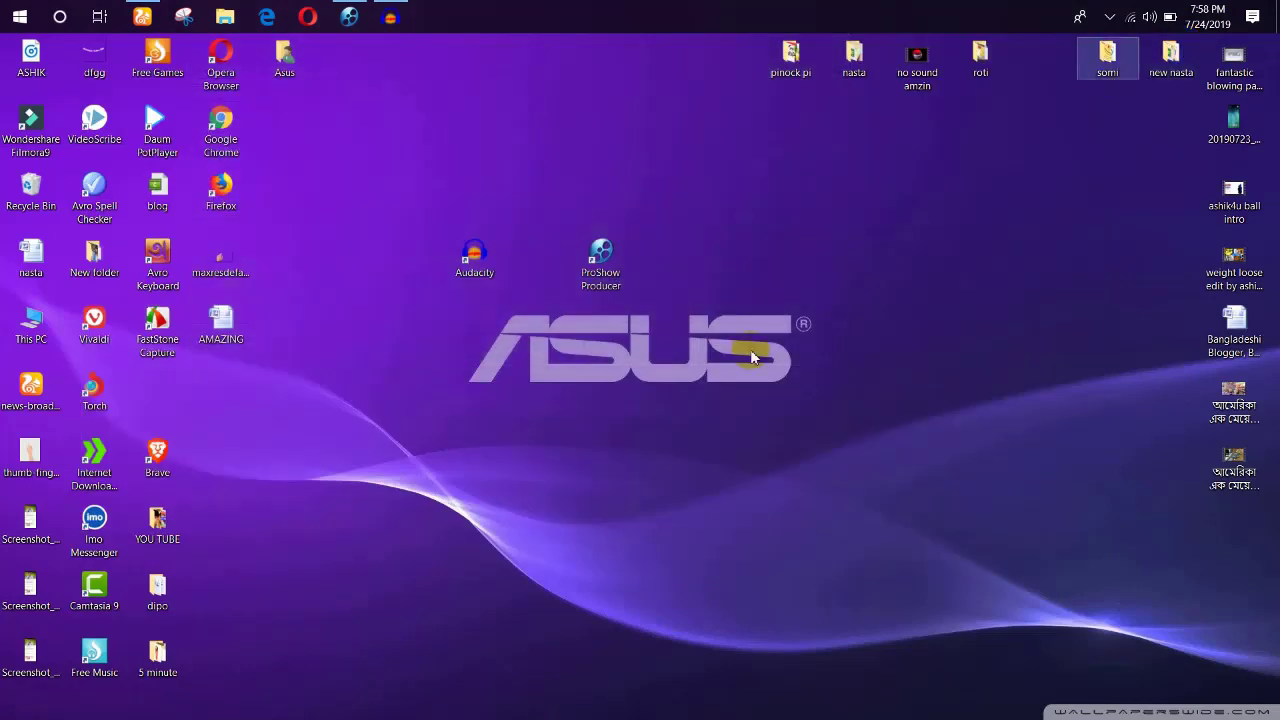
drag(22, 57, 642, 462)
click(802, 20)
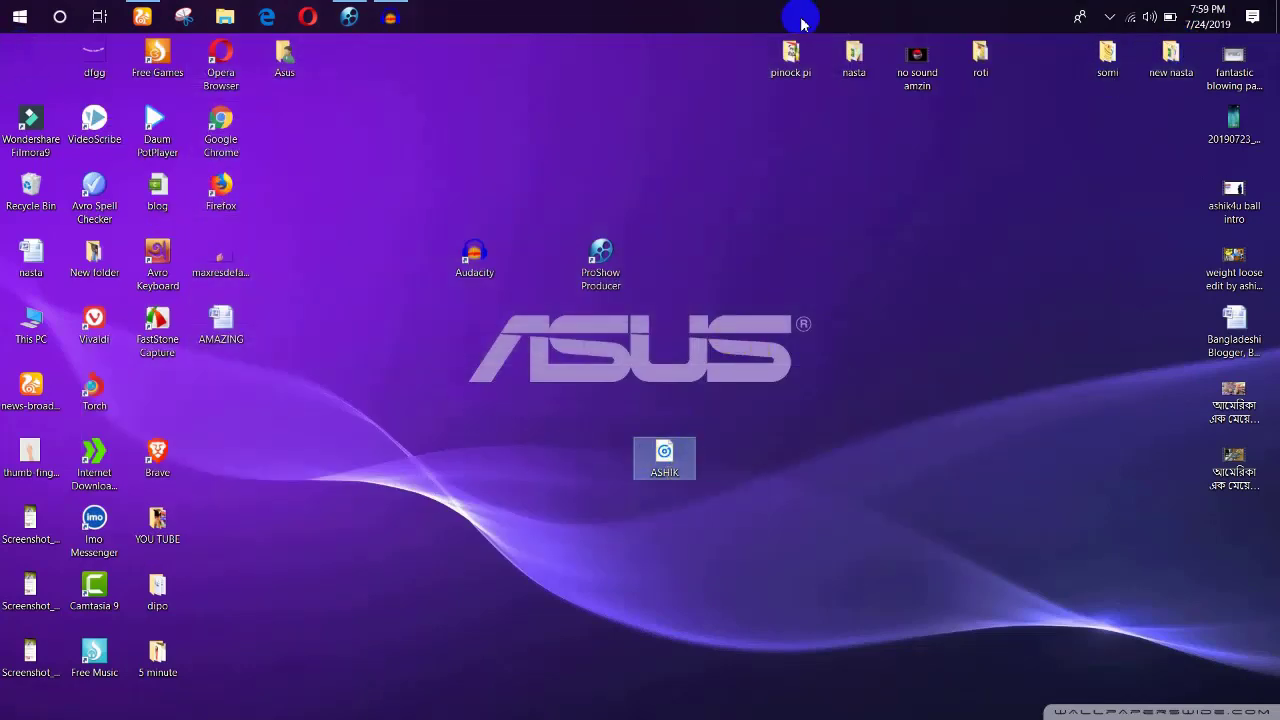
right_click(753, 241)
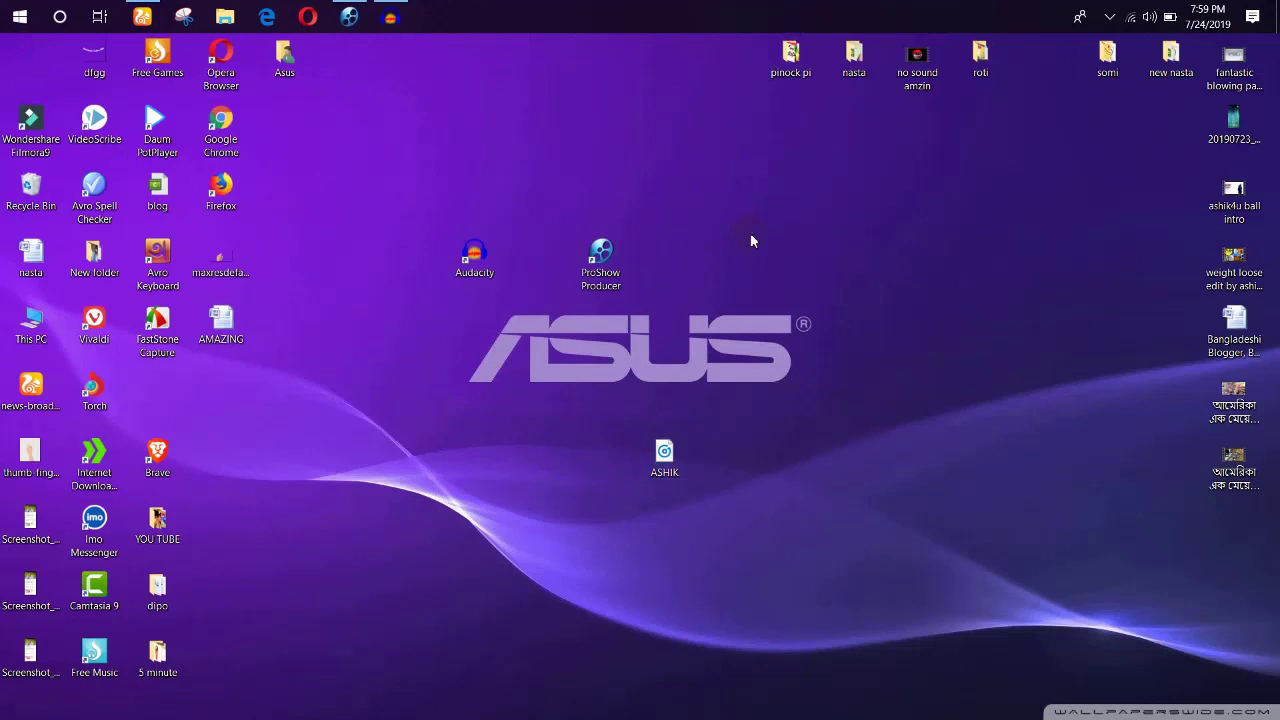
click(772, 283)
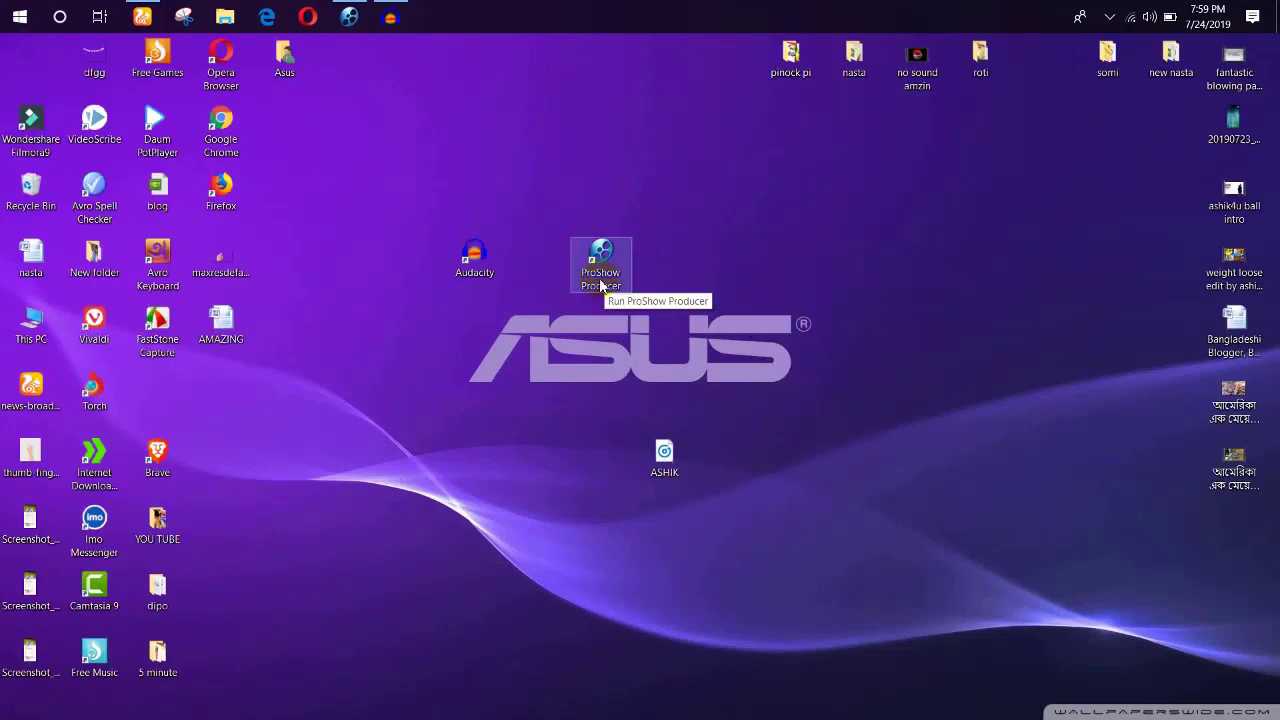
- Switch to ProShow Producer, look through its Build and Publish workspaces, and return to the Design workspace
double_click(600, 280)
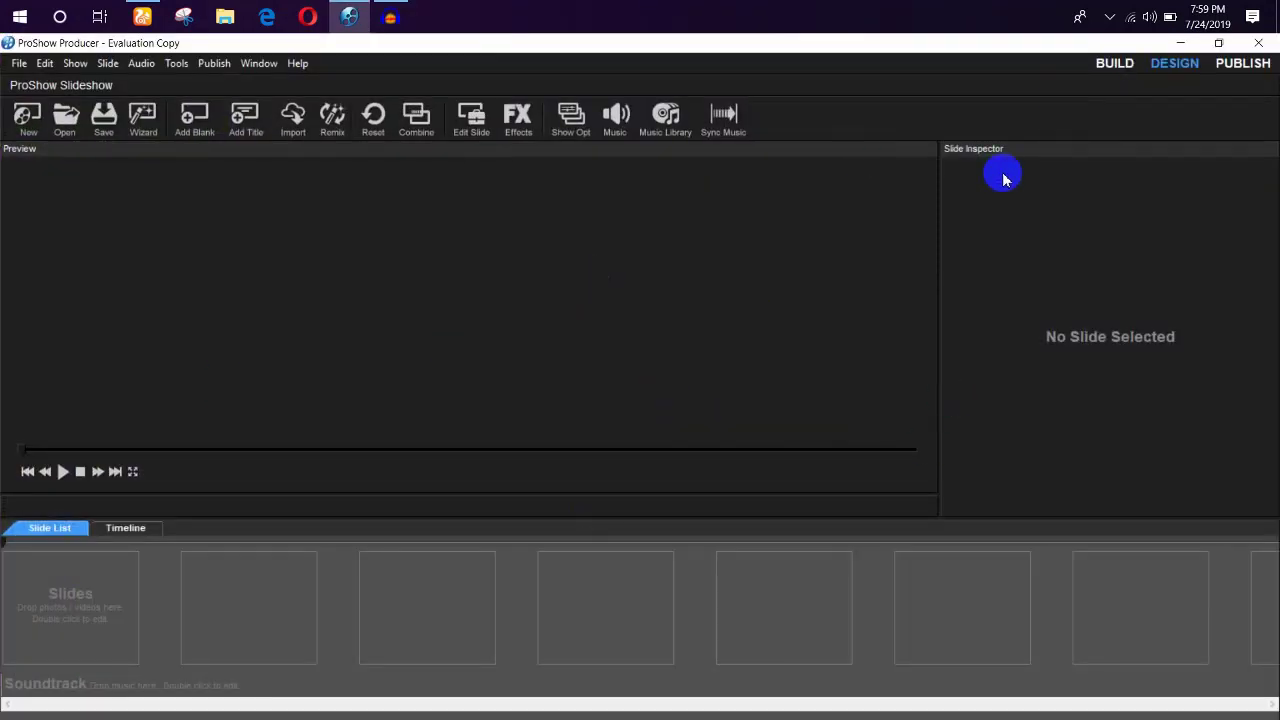
click(1172, 63)
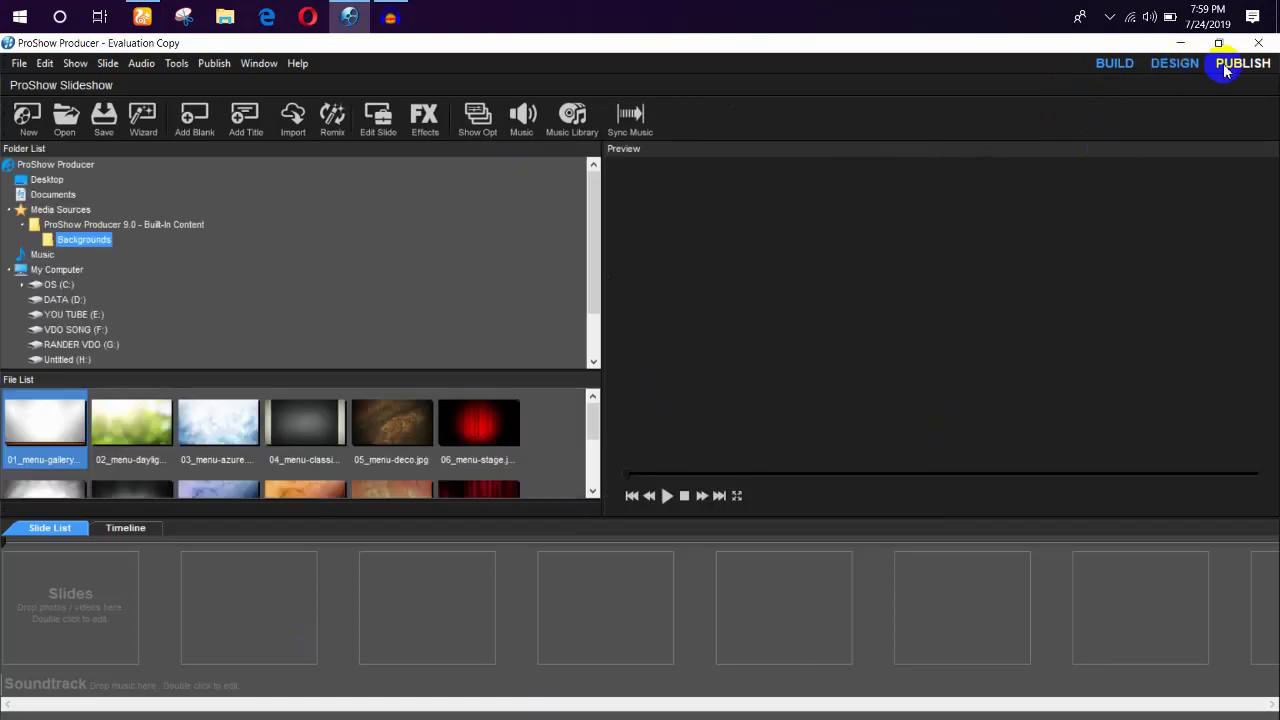
click(1242, 64)
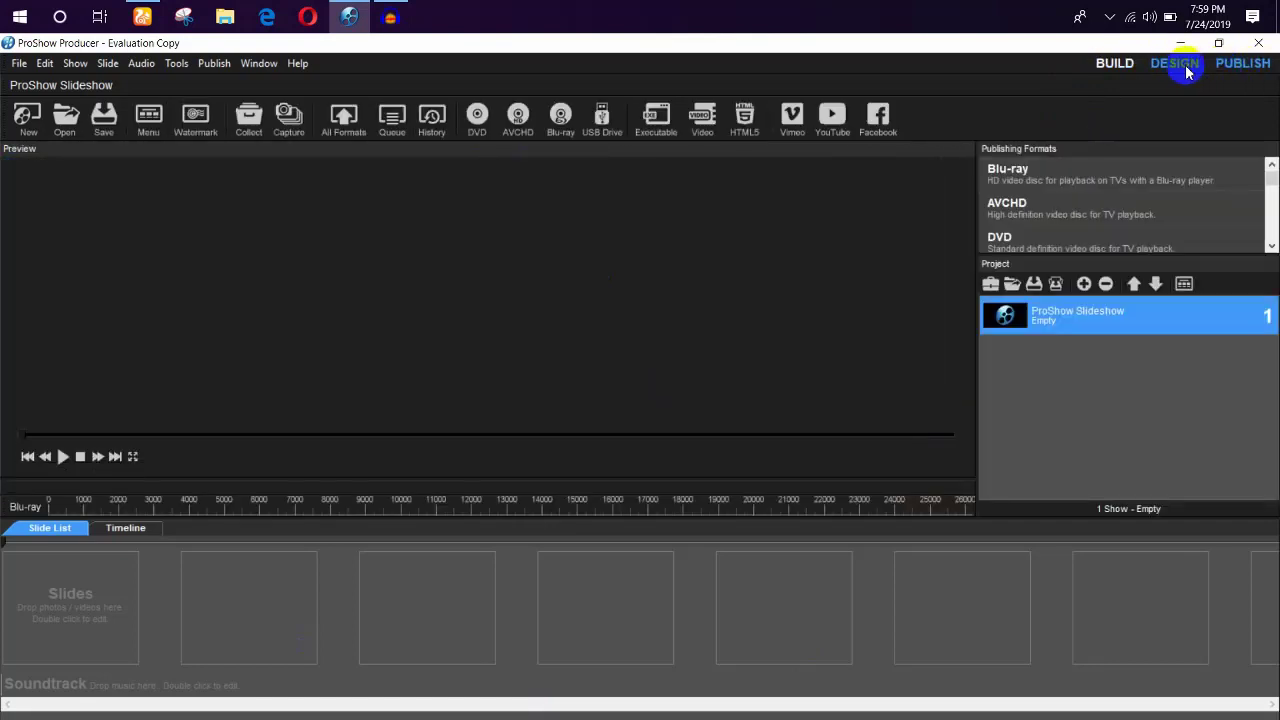
click(1172, 63)
click(1116, 63)
click(1168, 64)
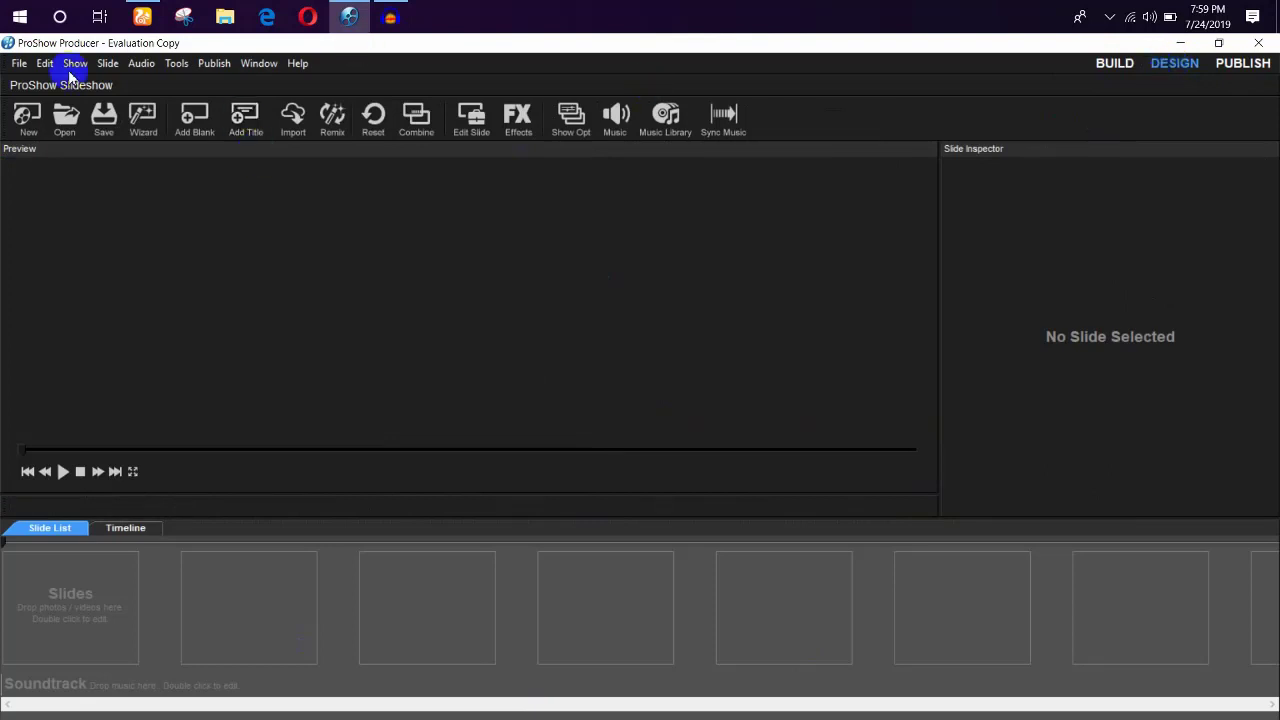
click(19, 63)
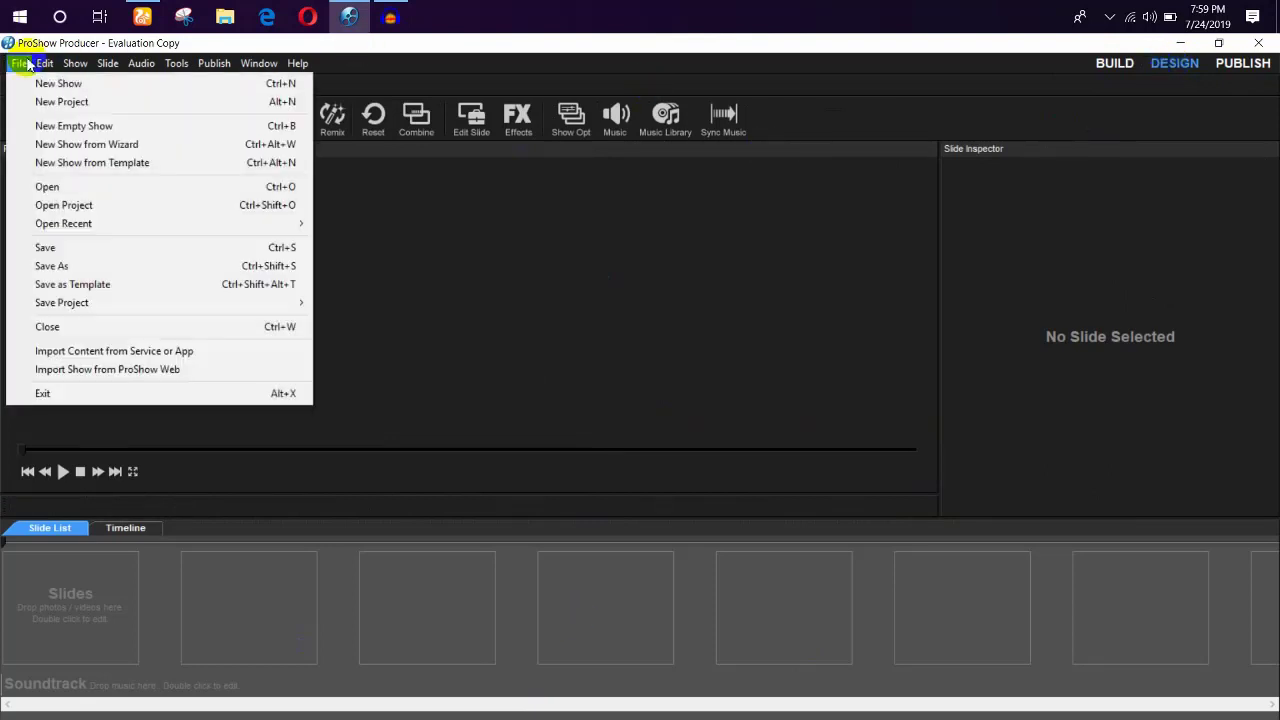
click(105, 64)
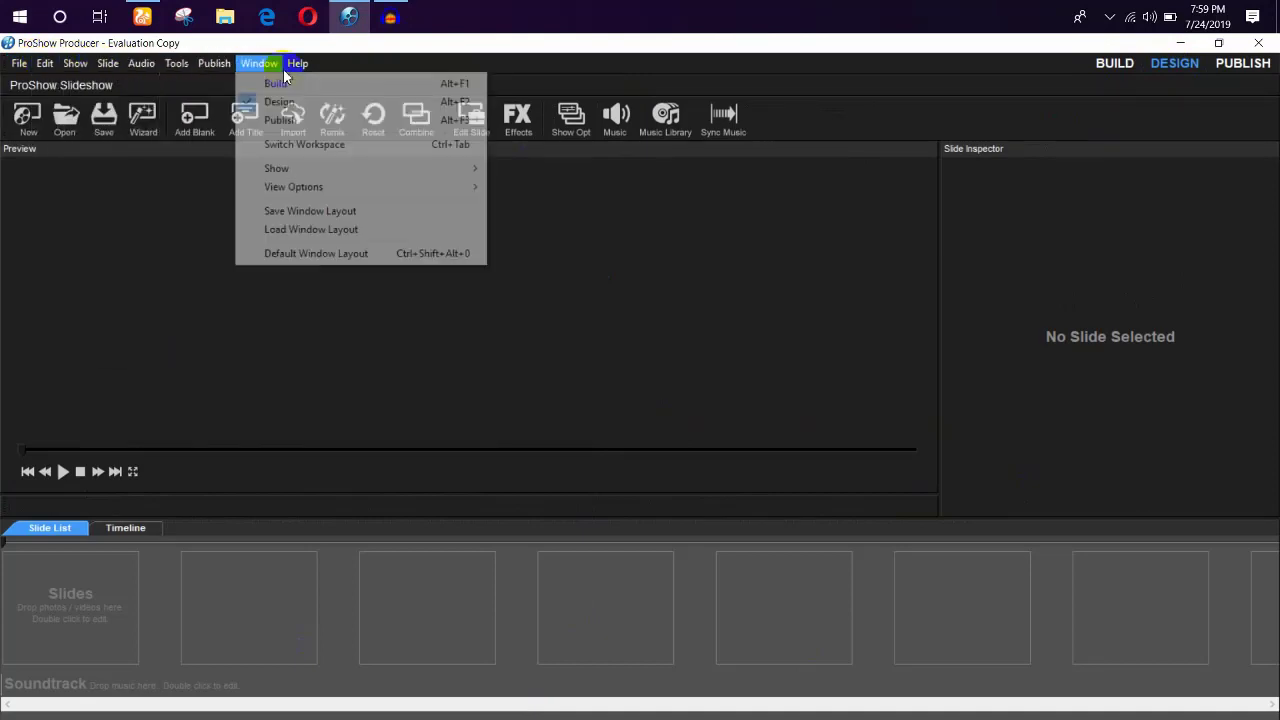
click(19, 64)
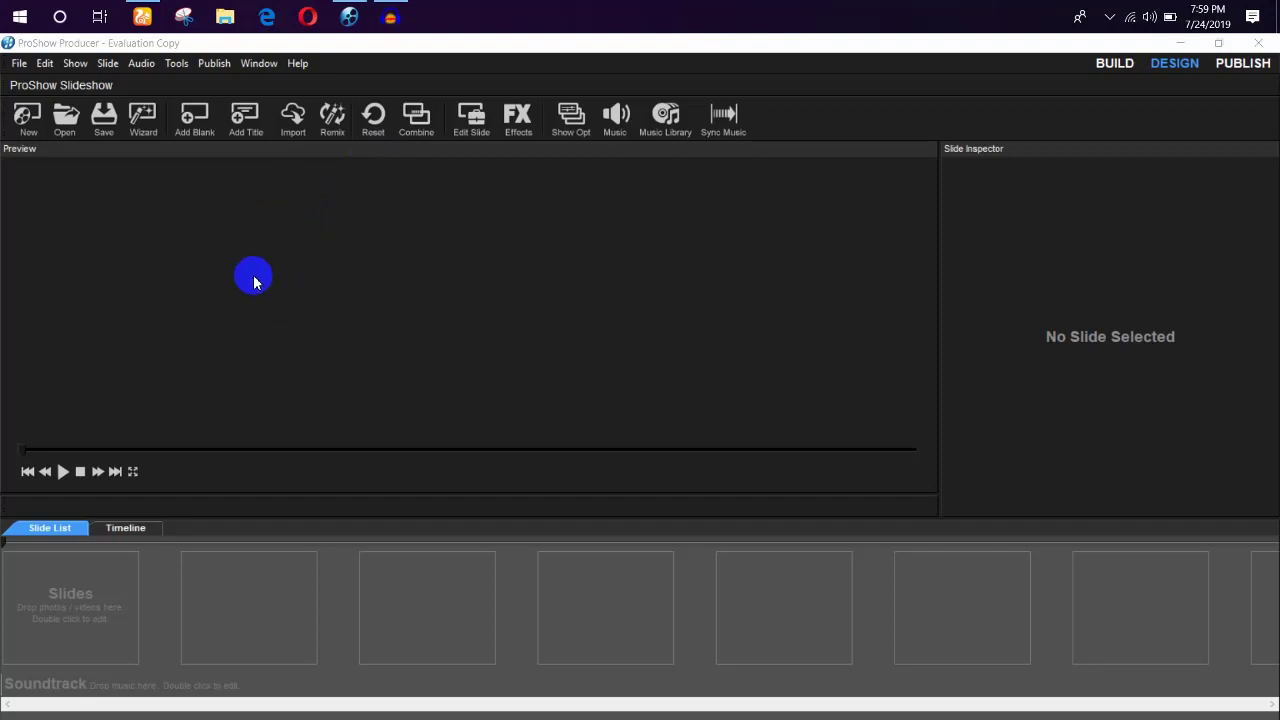
- Start the ProShow Wizard for a new show and continue past its introduction
click(142, 118)
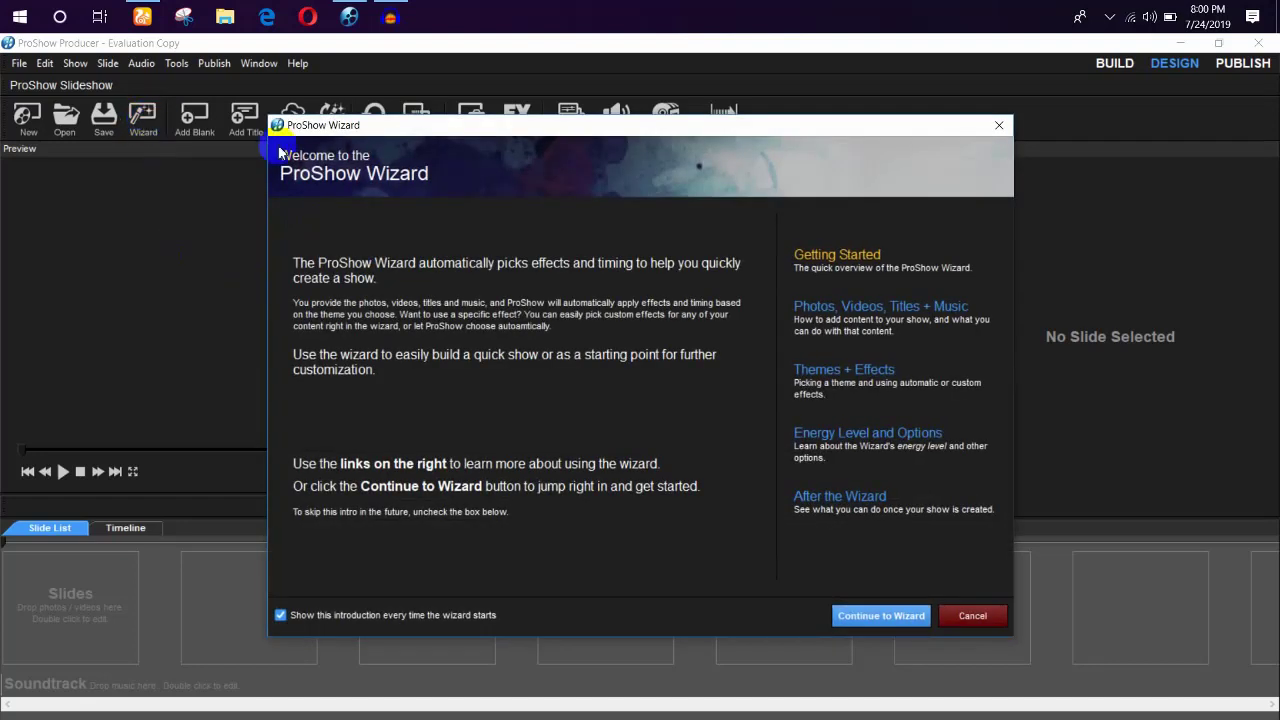
click(893, 618)
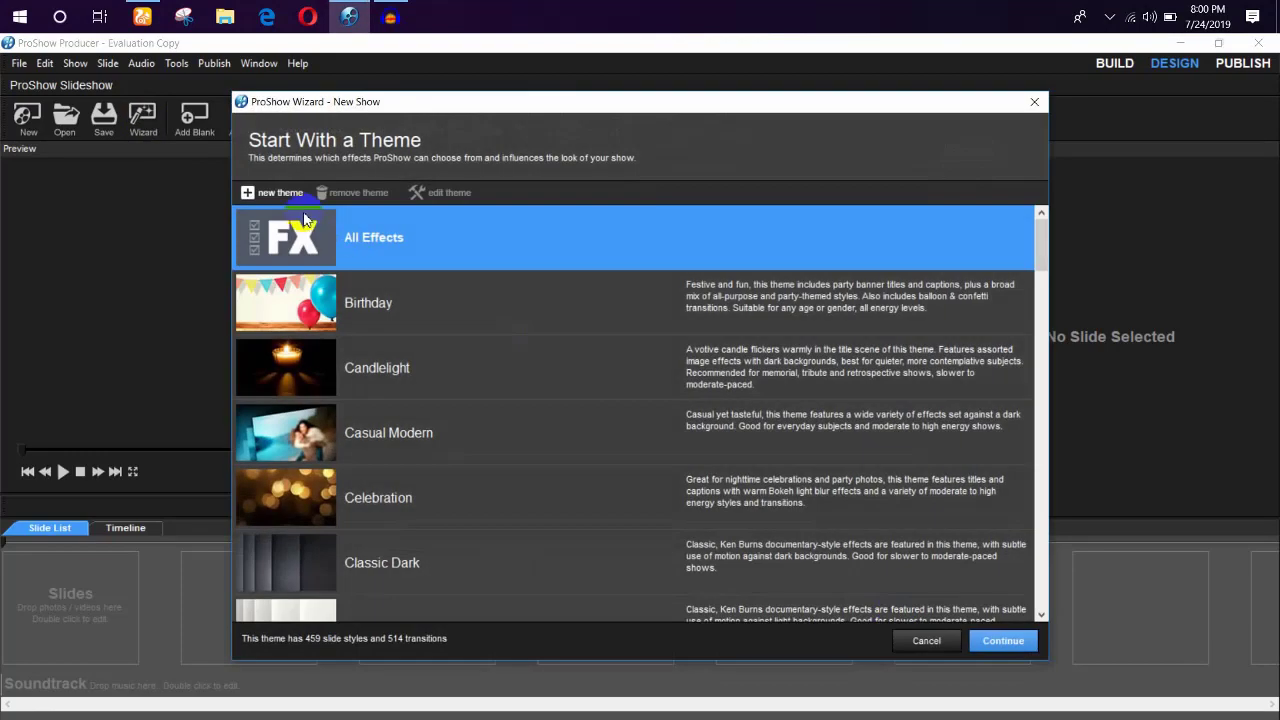
- Examine the full list of wizard themes, trying the Birthday theme along the way
scroll(425, 486, down, 8)
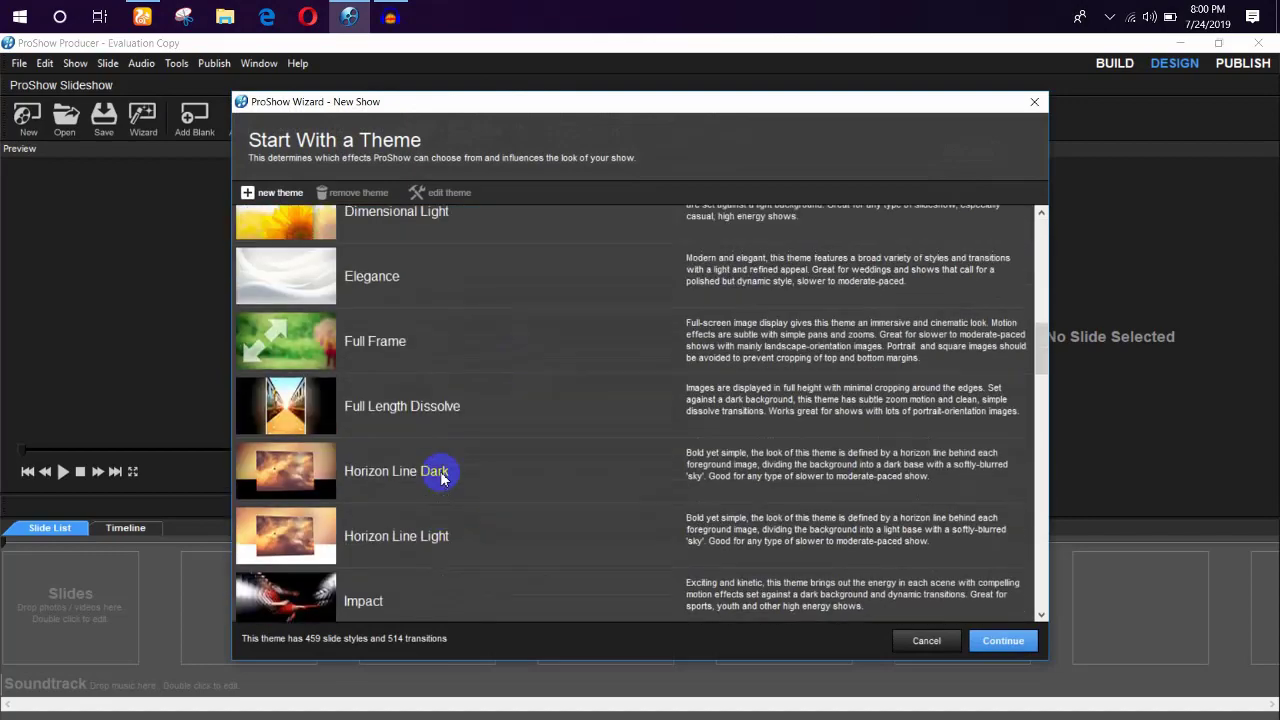
scroll(390, 440, up, 8)
scroll(548, 418, down, 3)
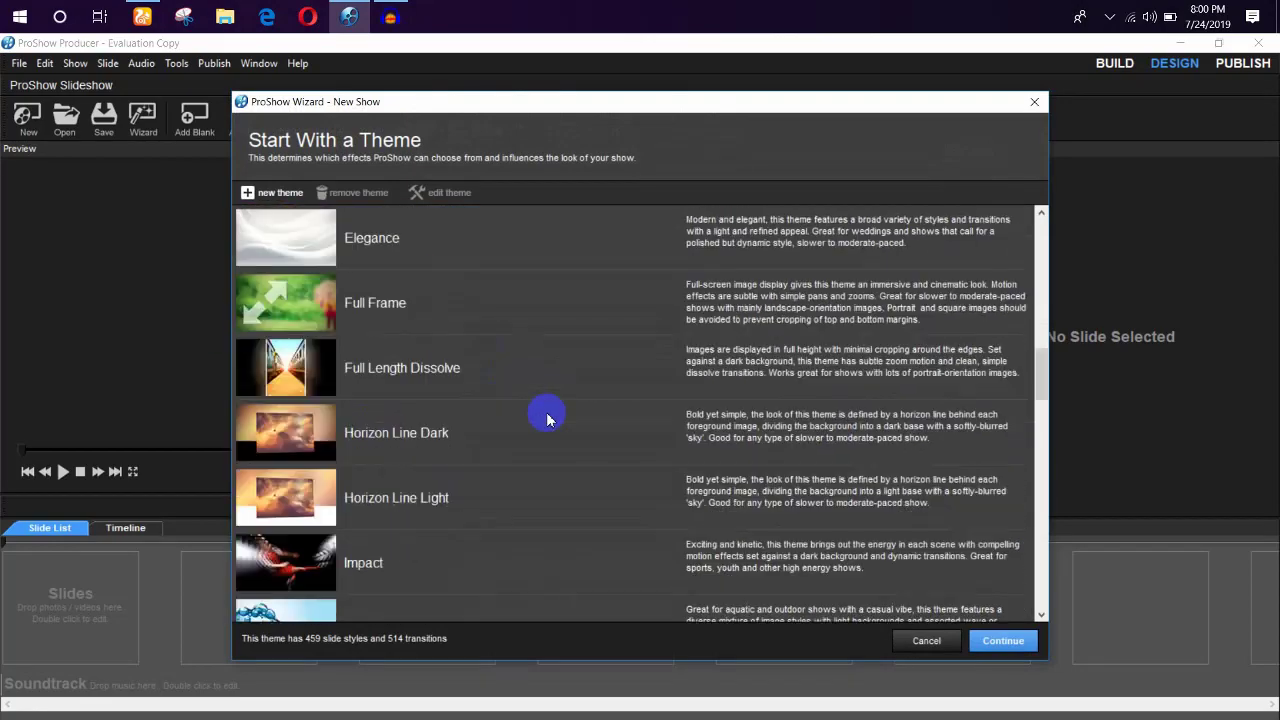
scroll(543, 414, down, 4)
scroll(530, 412, up, 7)
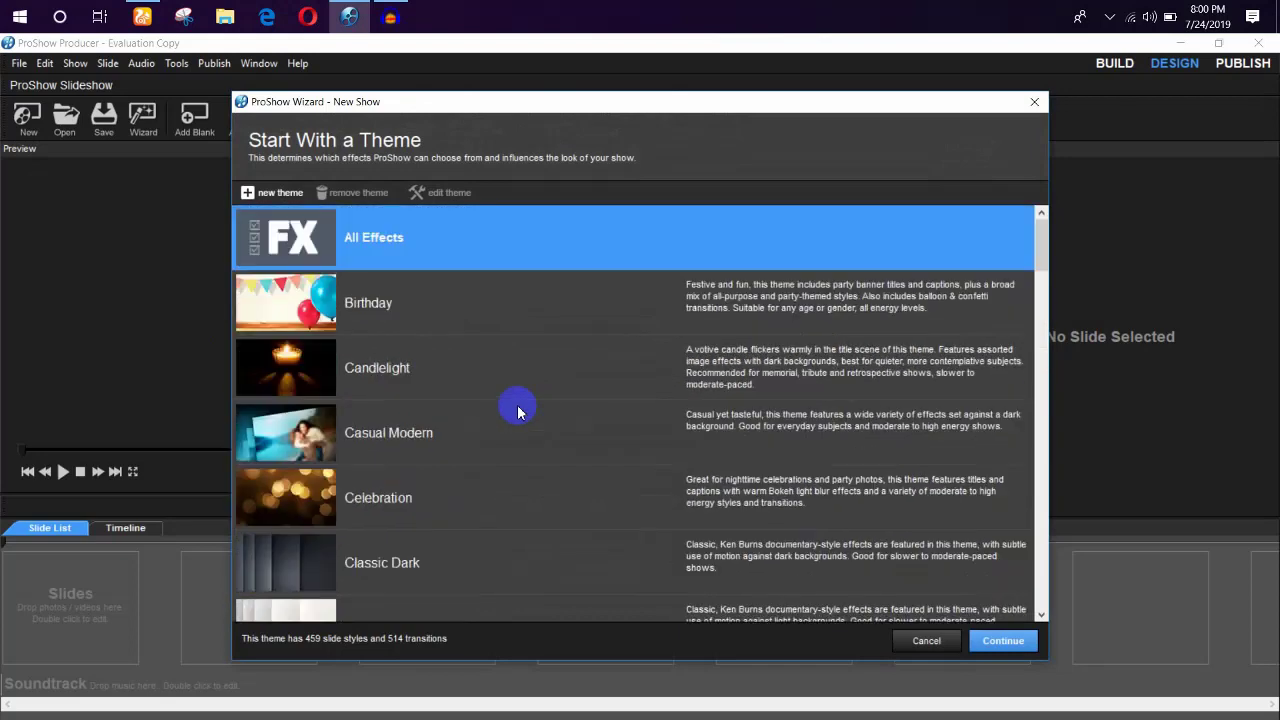
click(415, 307)
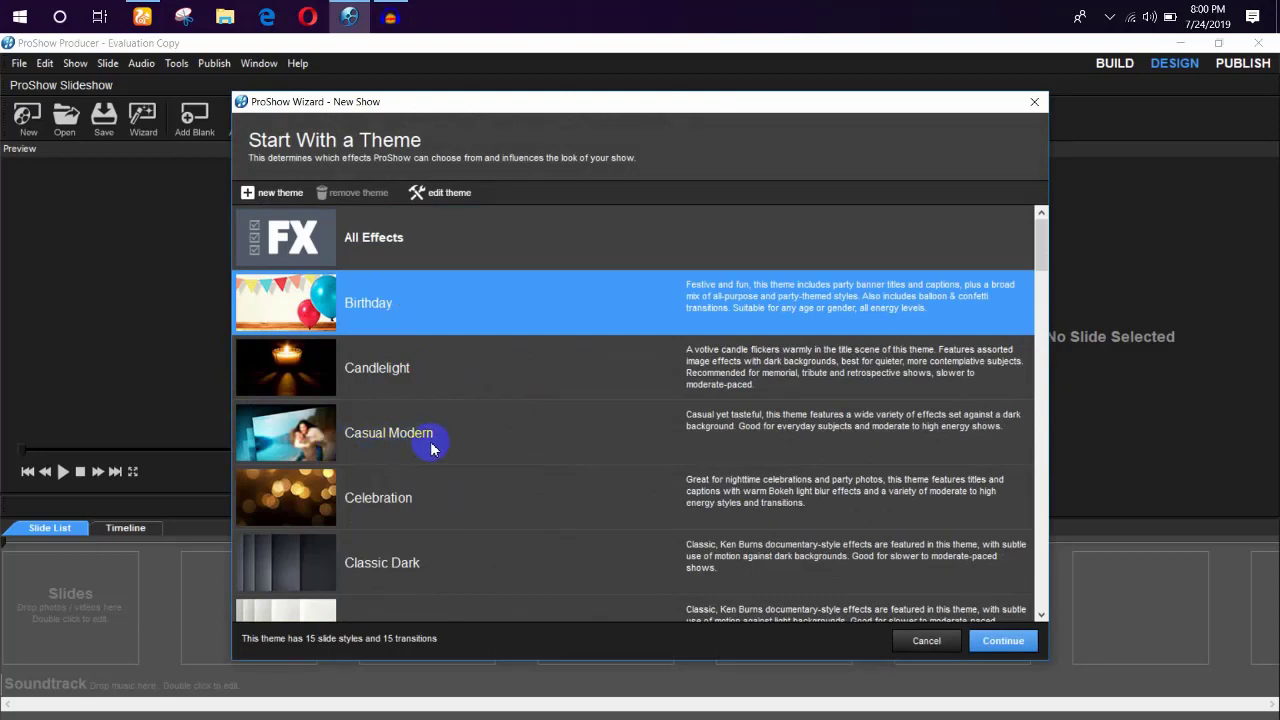
scroll(390, 500, down, 3)
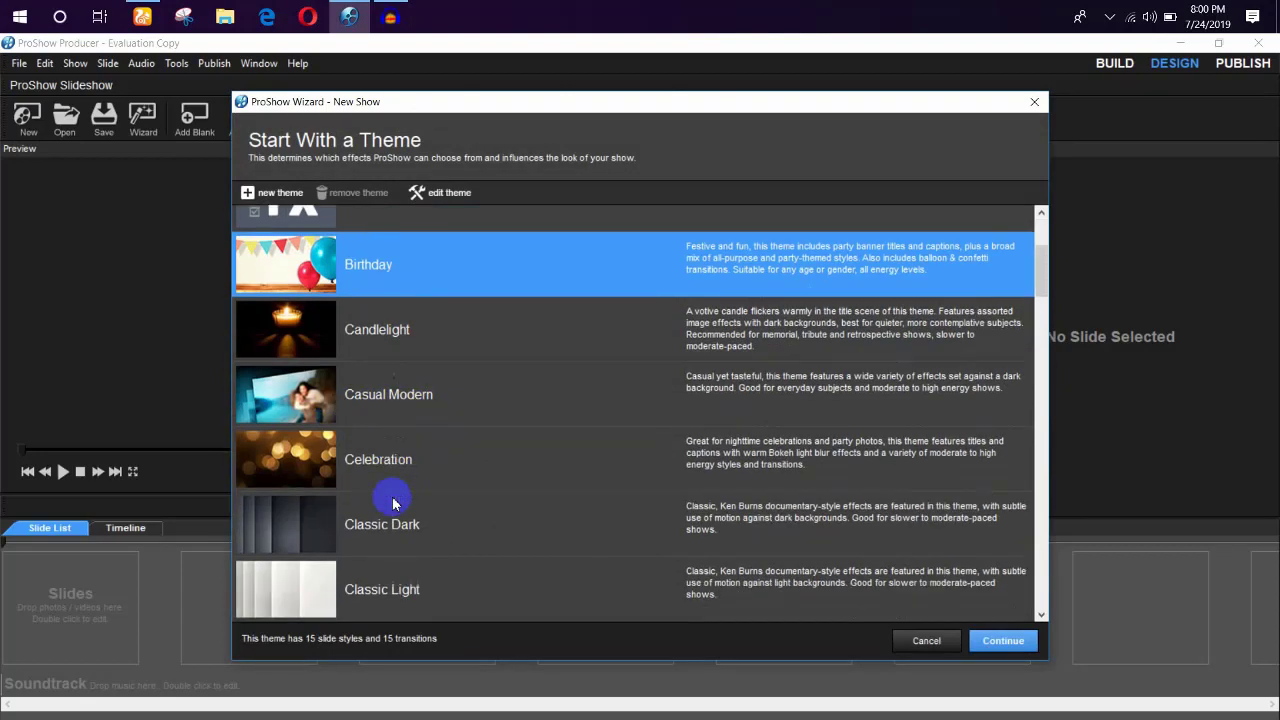
scroll(414, 468, down, 12)
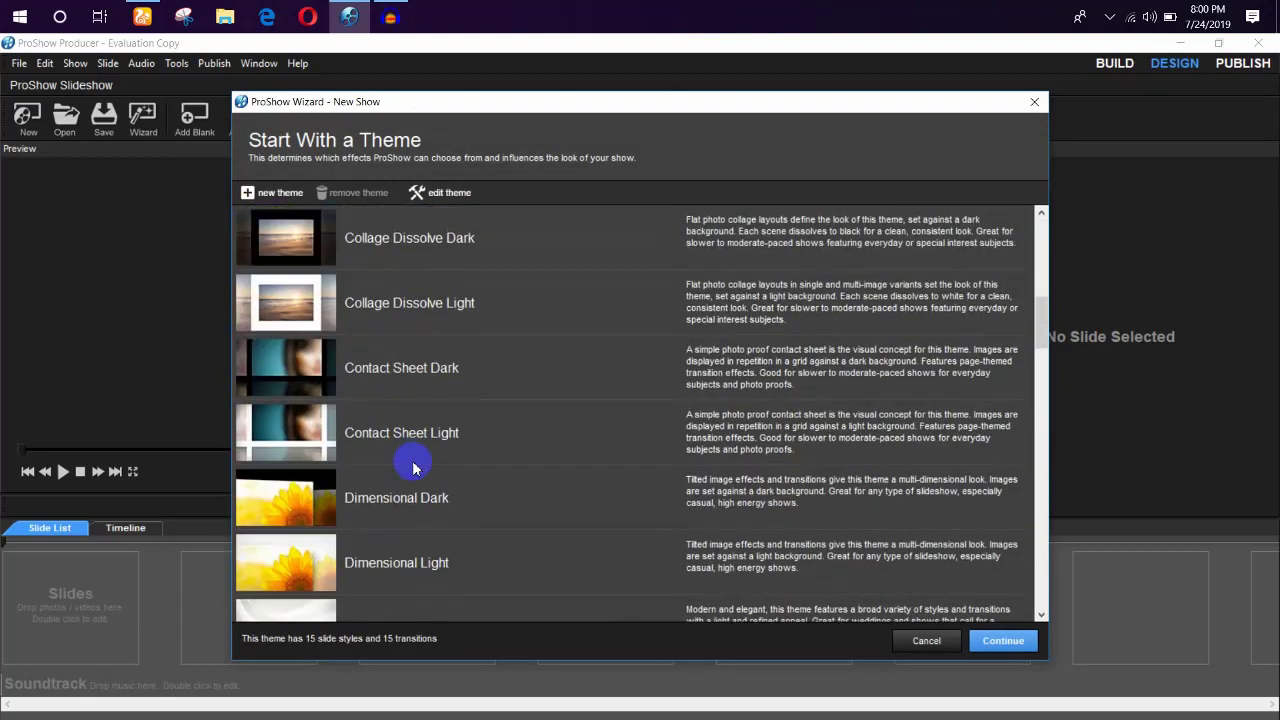
scroll(398, 425, down, 6)
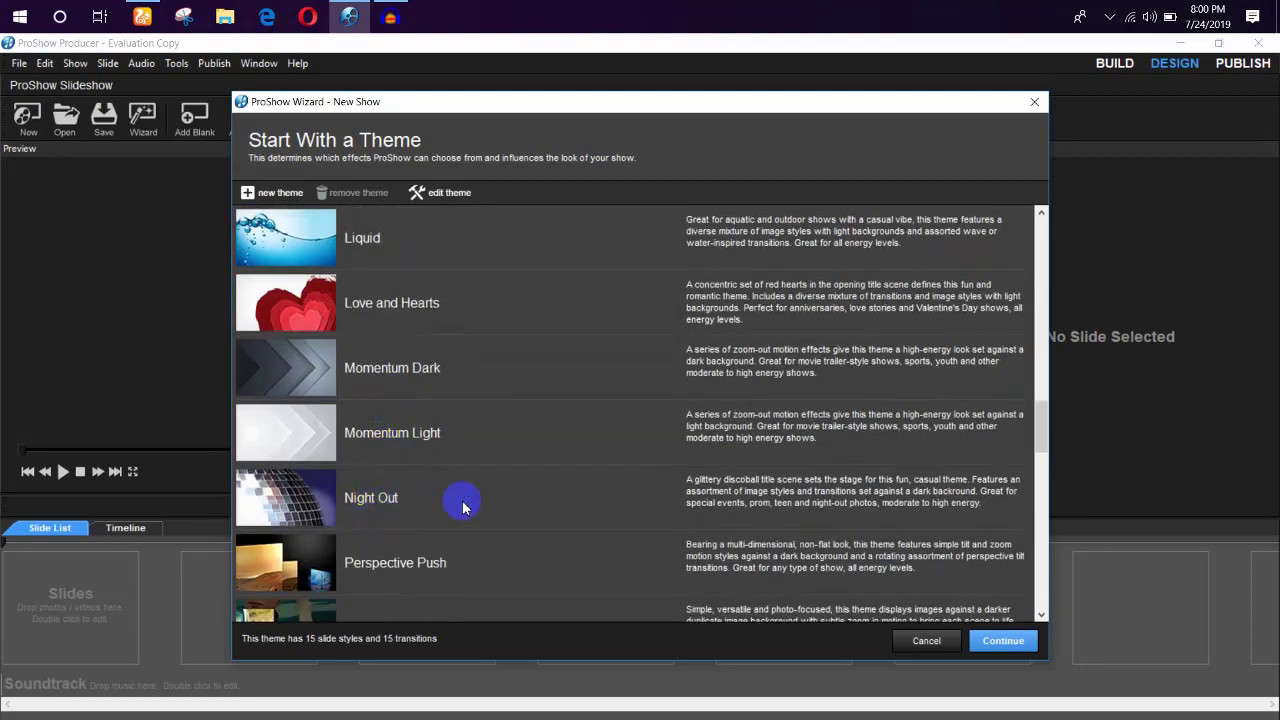
scroll(458, 500, down, 9)
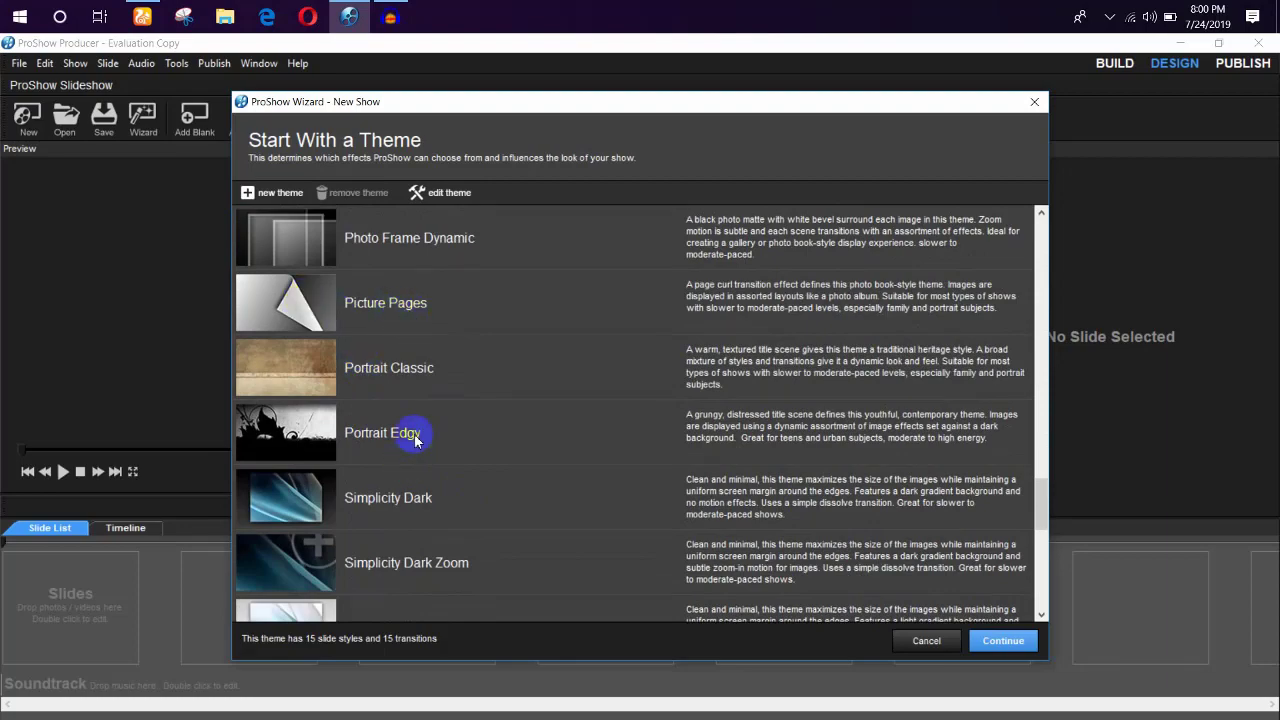
scroll(420, 433, down, 9)
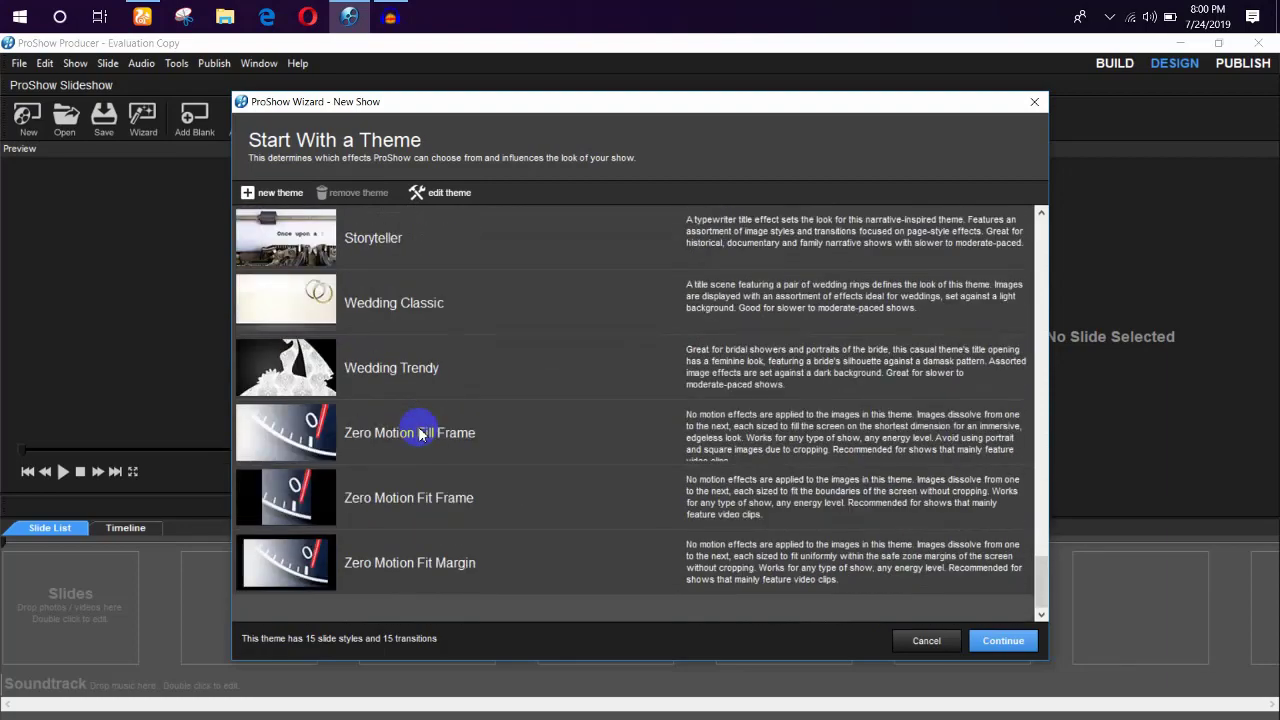
scroll(420, 433, up, 20)
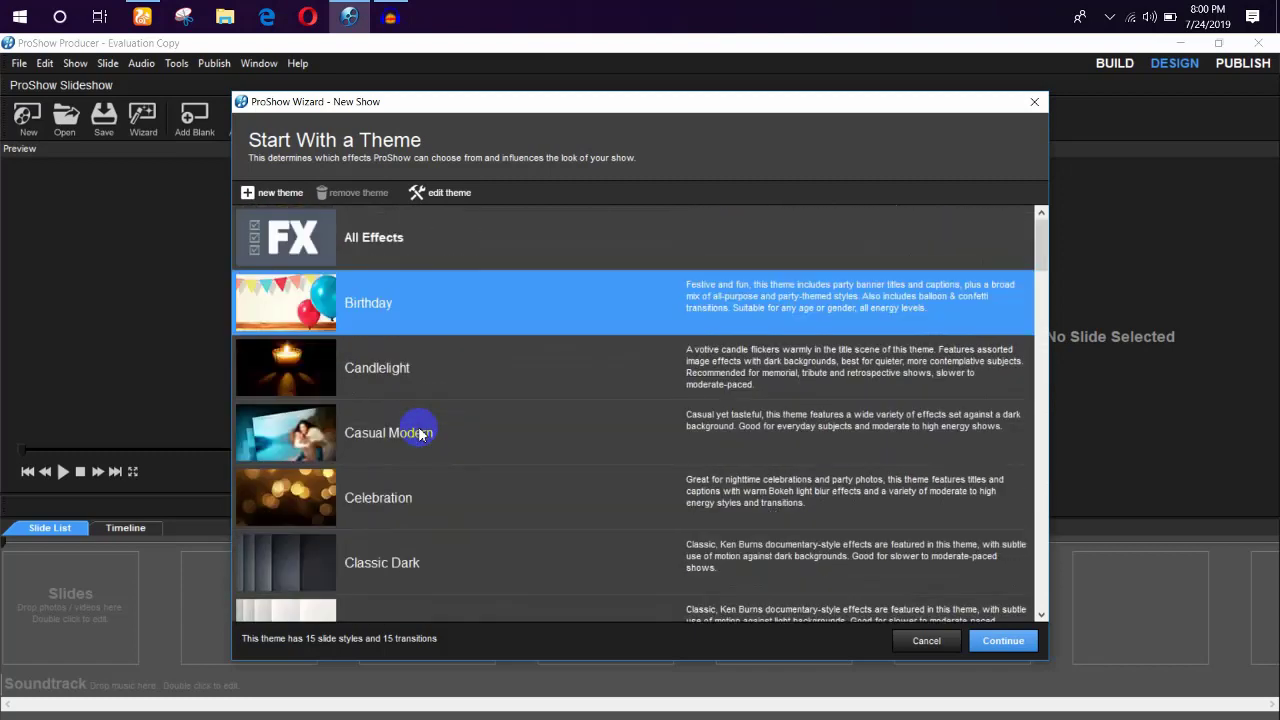
- Choose the All Effects theme for the new show and continue the wizard
click(368, 240)
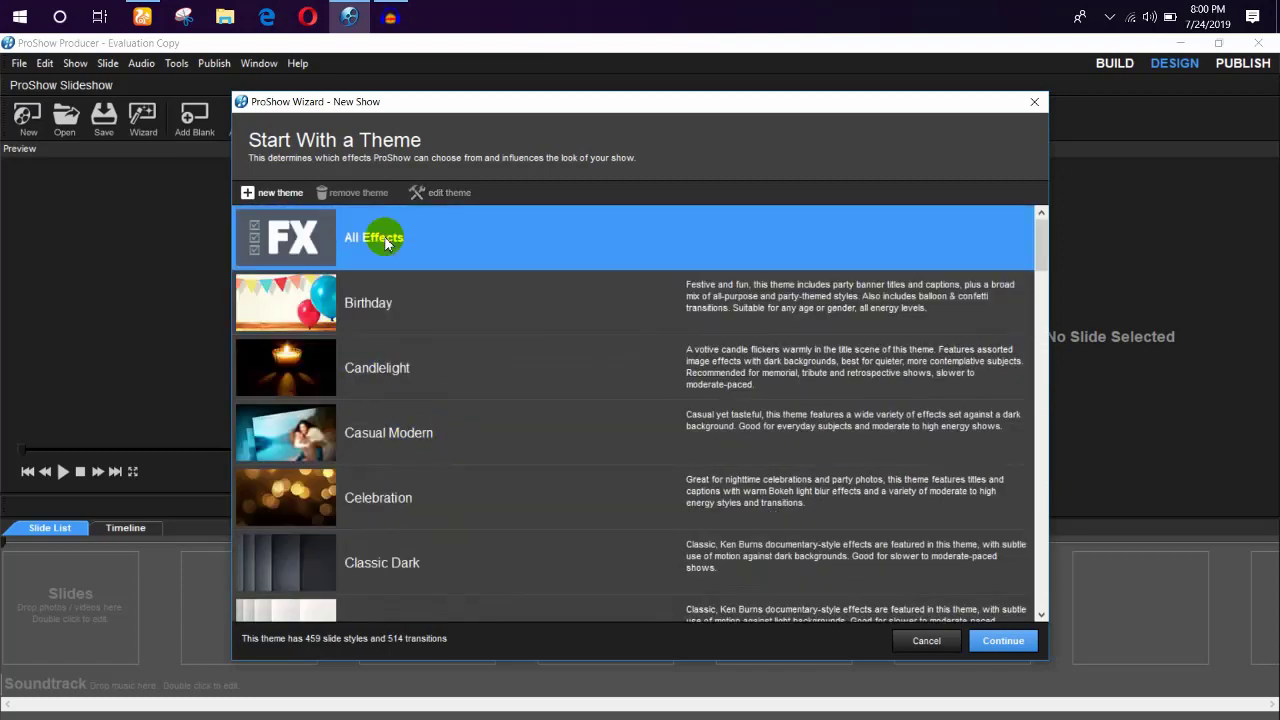
click(1004, 643)
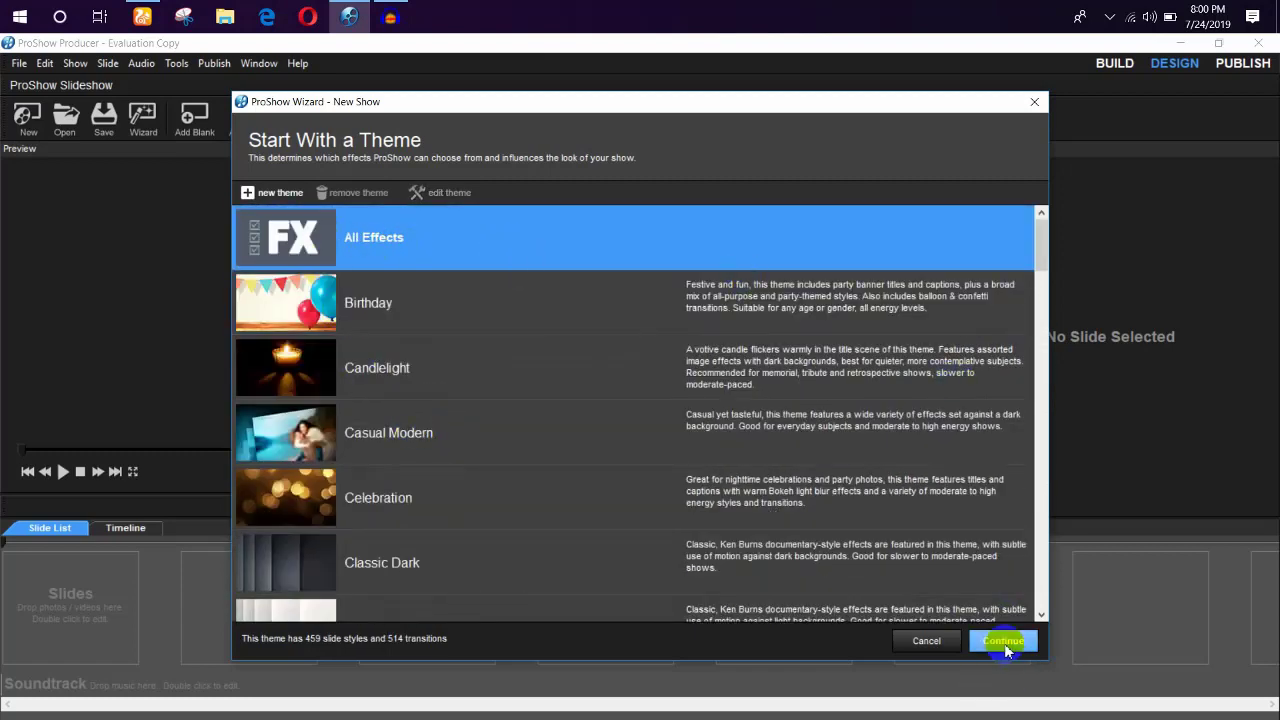
- Continue the wizard with the All Effects theme and add ASHIK.wav from the Desktop as the show's music
click(449, 237)
click(972, 642)
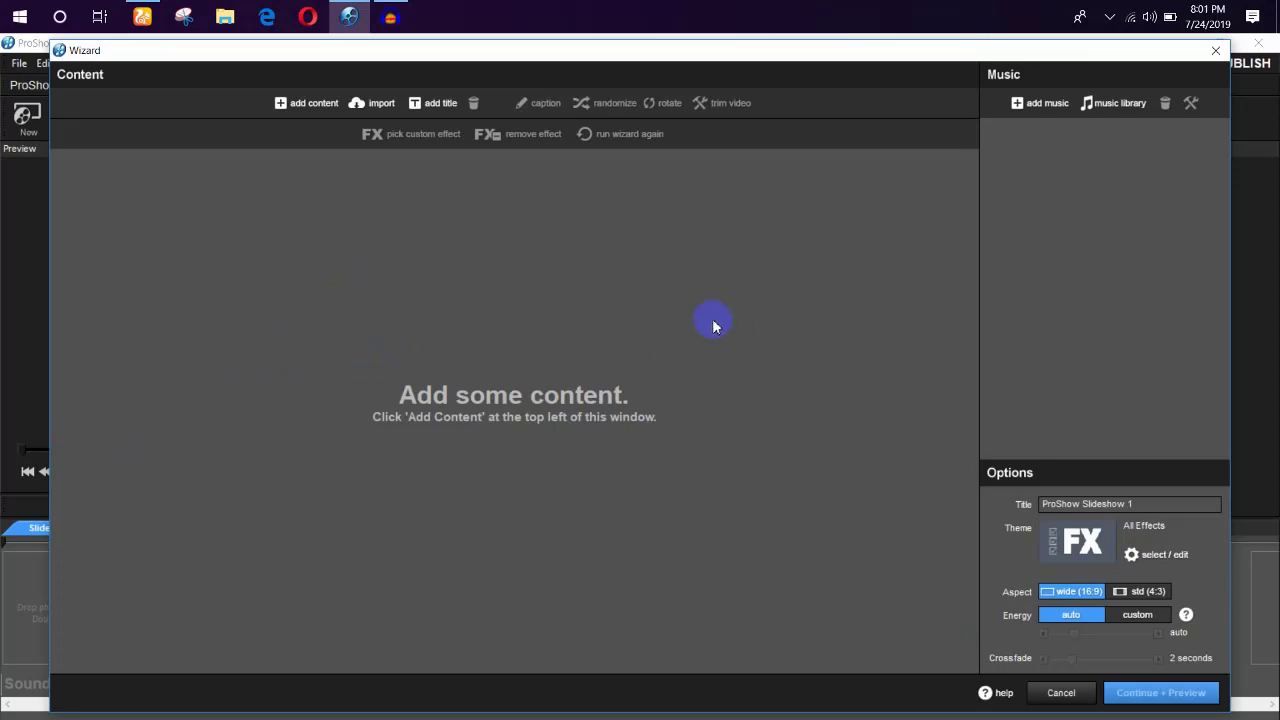
click(1038, 105)
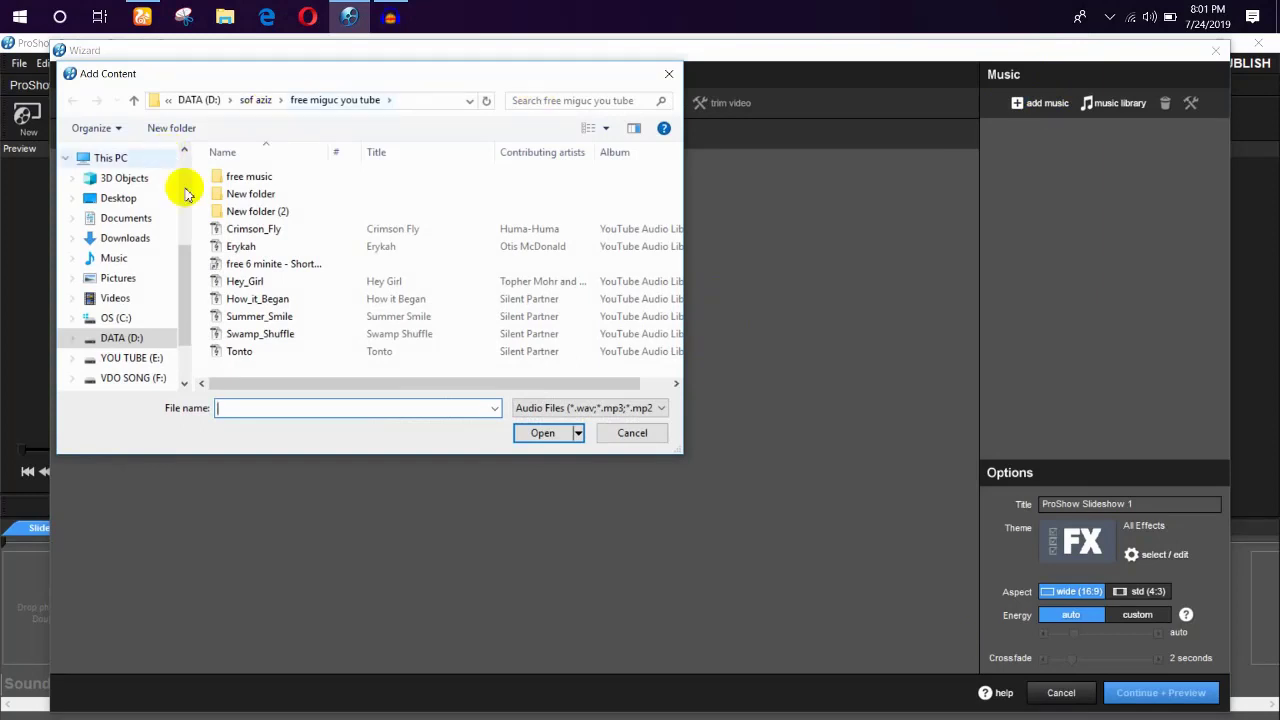
click(119, 197)
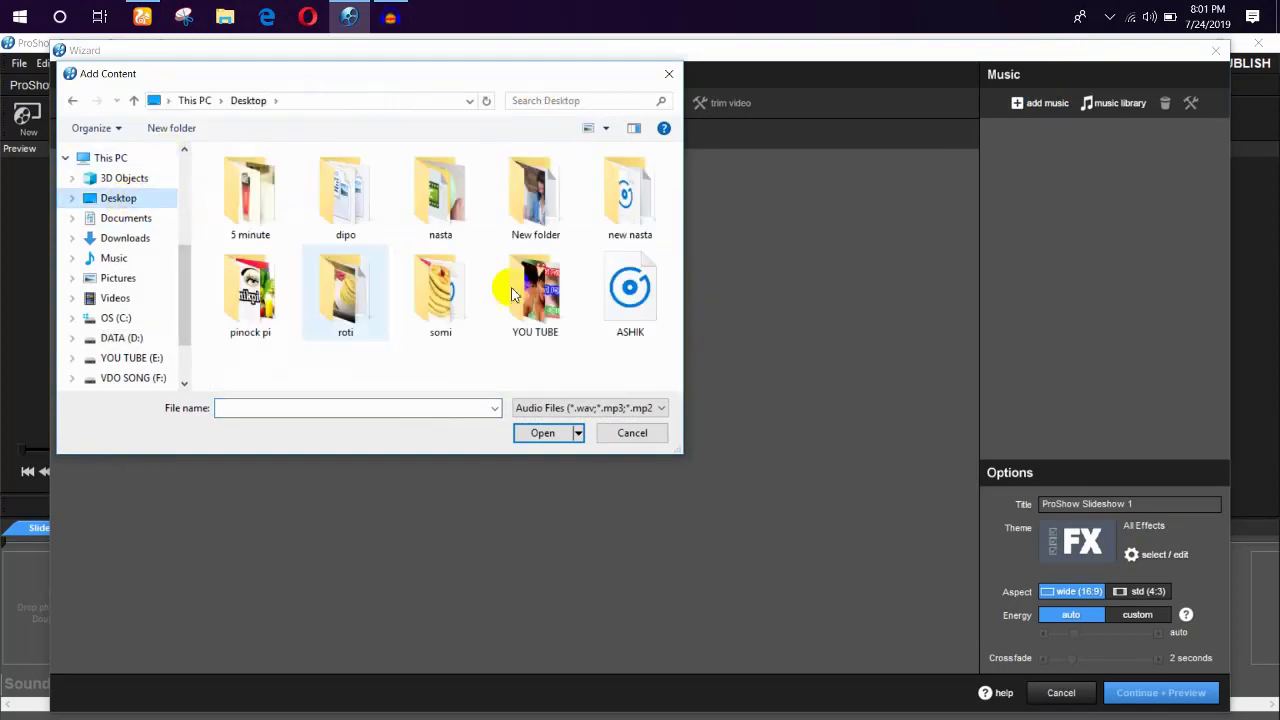
double_click(632, 320)
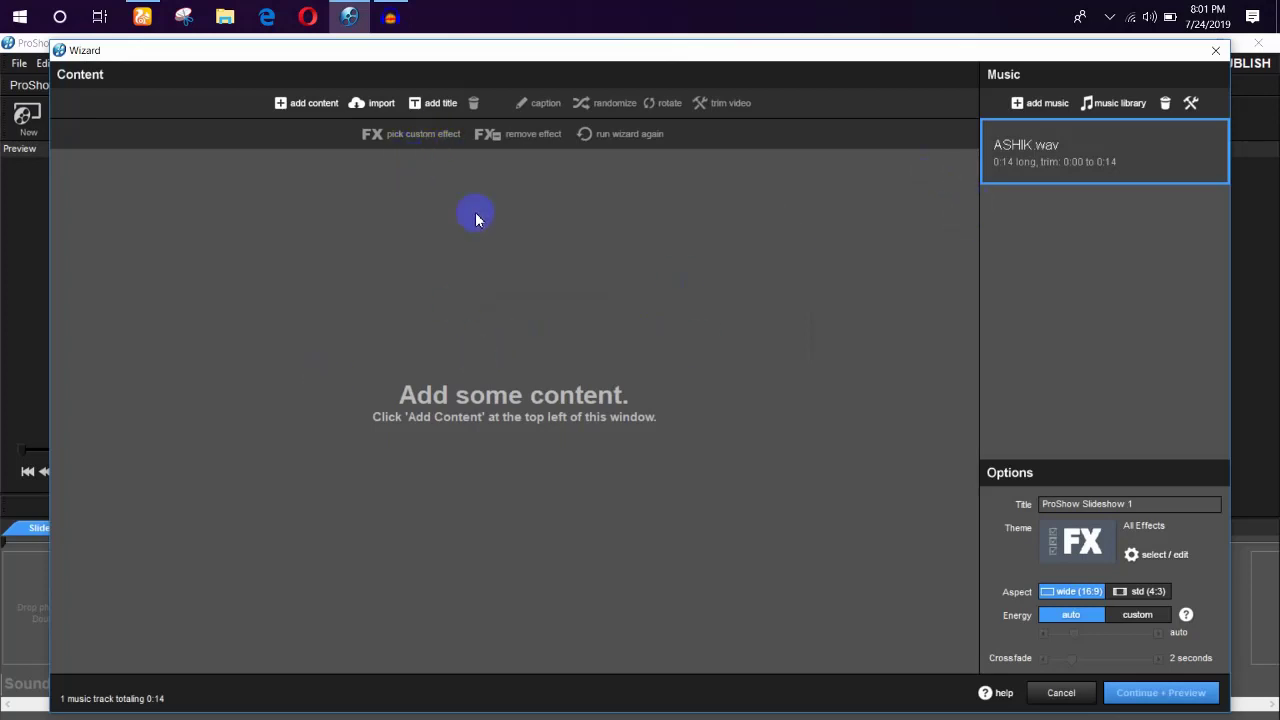
click(329, 110)
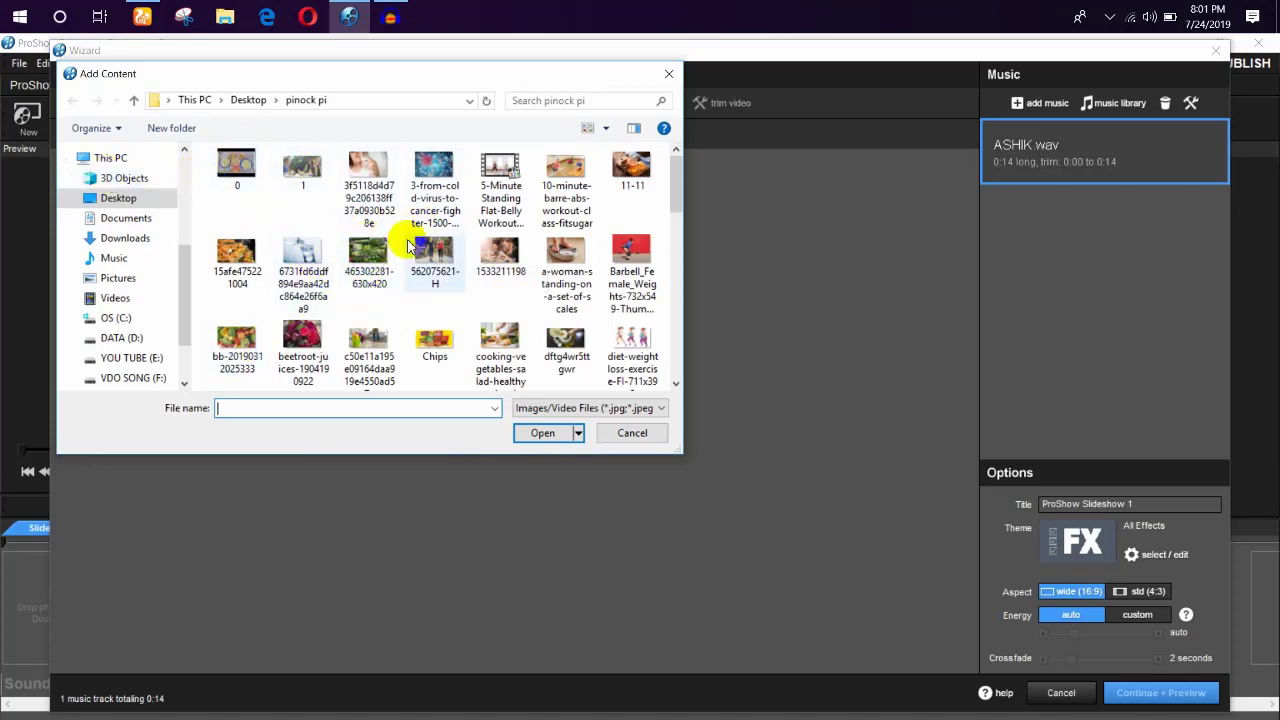
scroll(410, 245, down, 1)
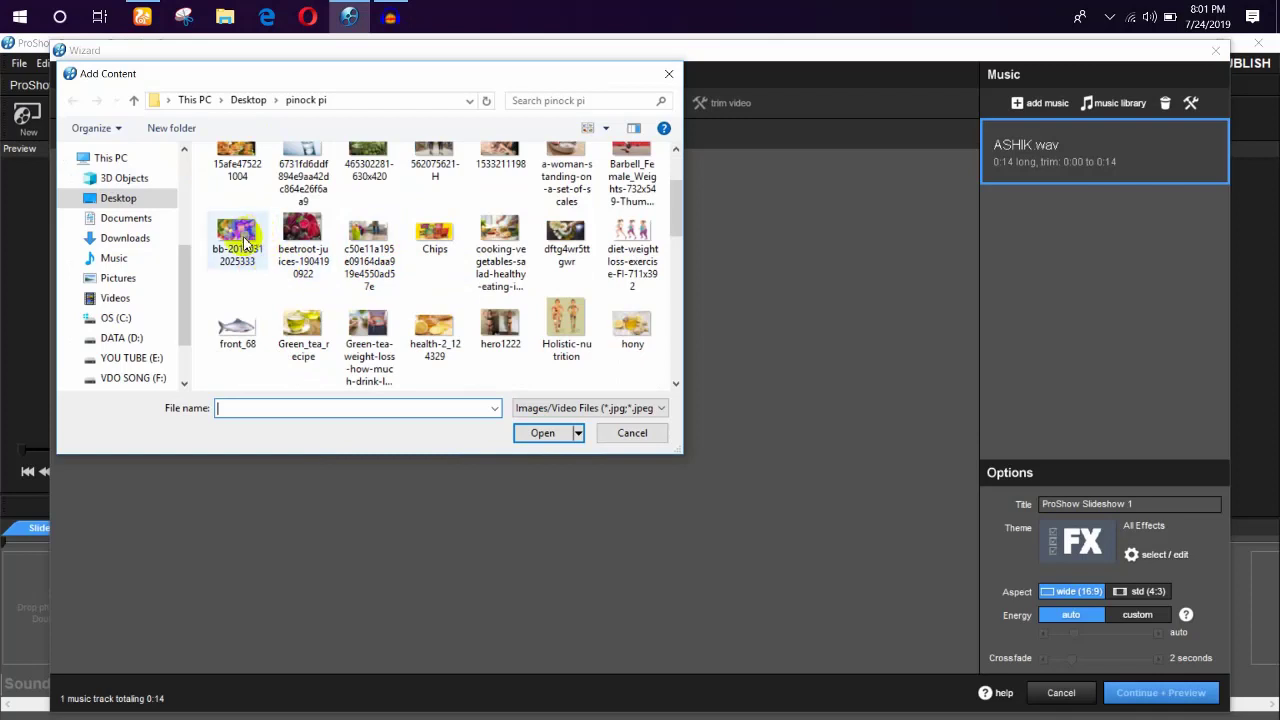
click(297, 325)
shift+click(432, 332)
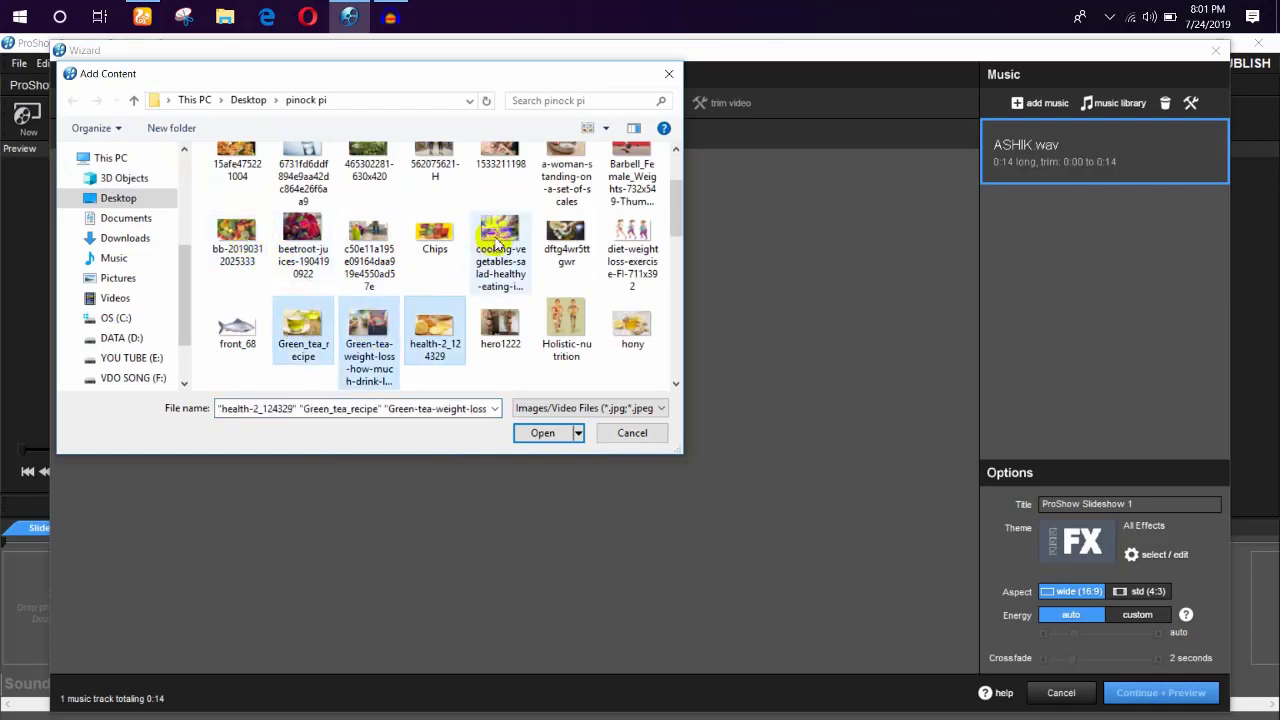
ctrl+click(232, 240)
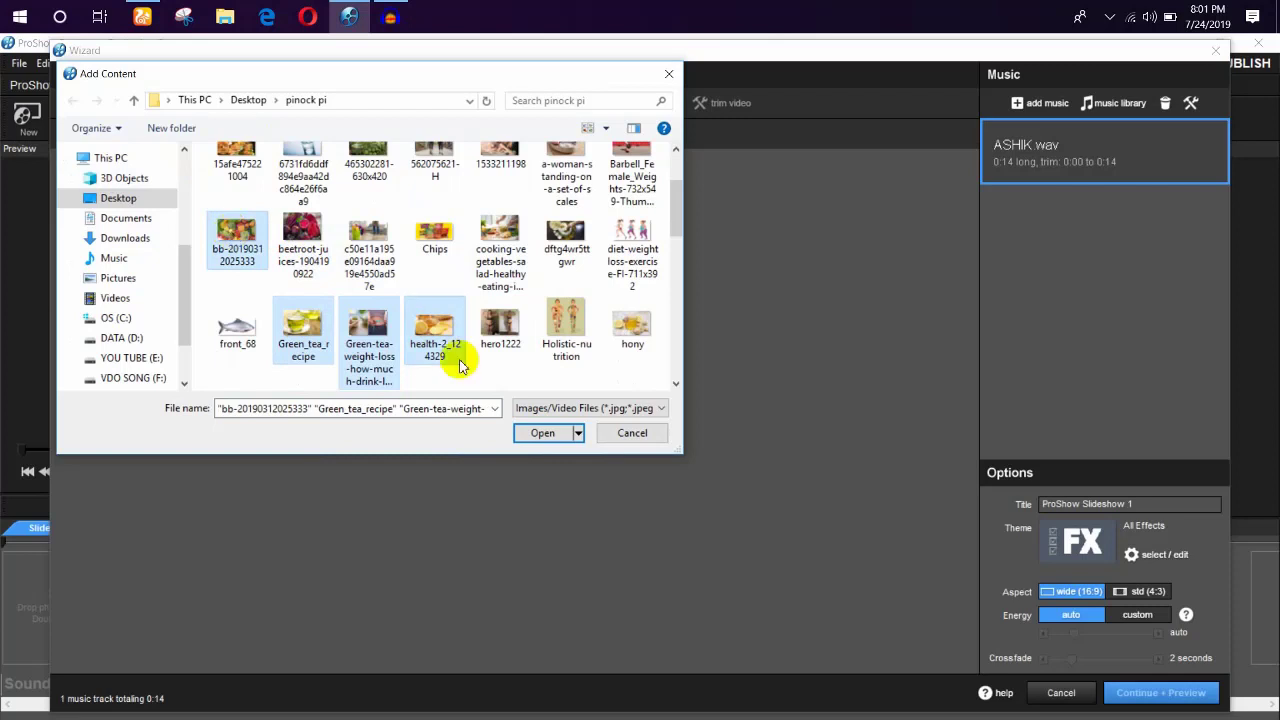
click(546, 437)
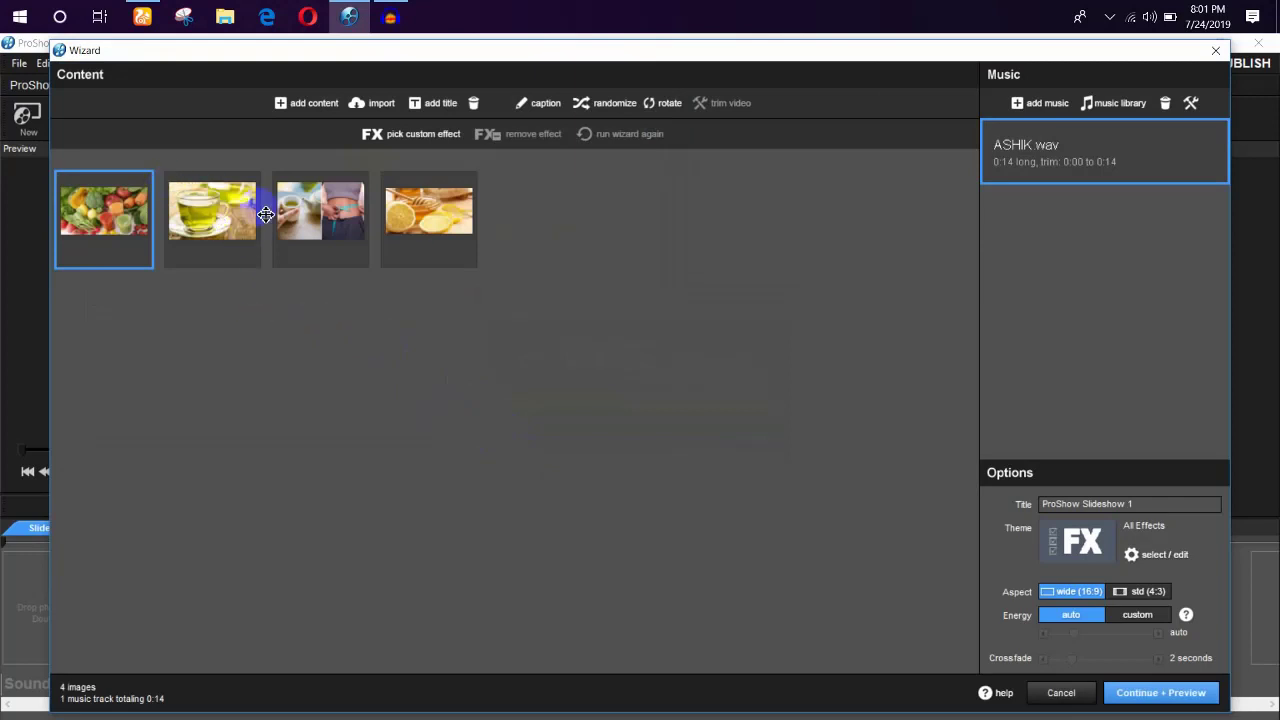
- Reorder the wizard images as green tea cup, honey and lemon, waist measuring, and vegetables last
drag(217, 212, 88, 218)
drag(292, 215, 500, 209)
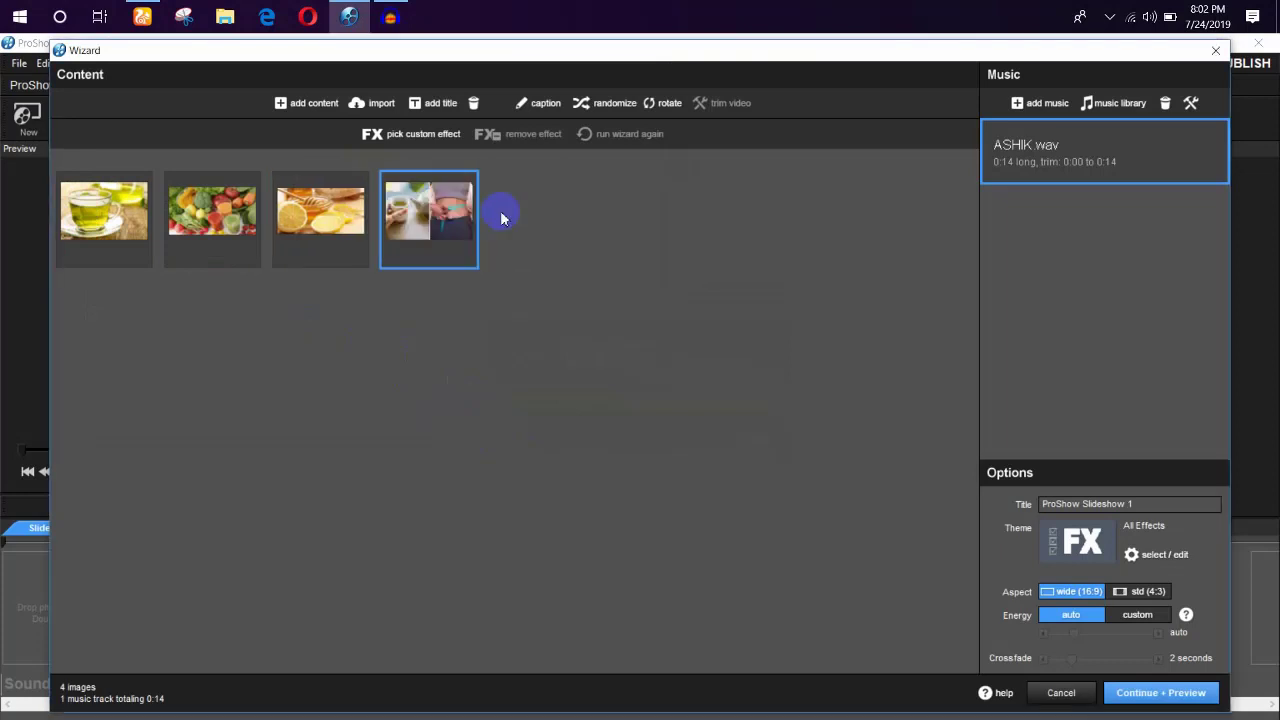
drag(209, 214, 520, 230)
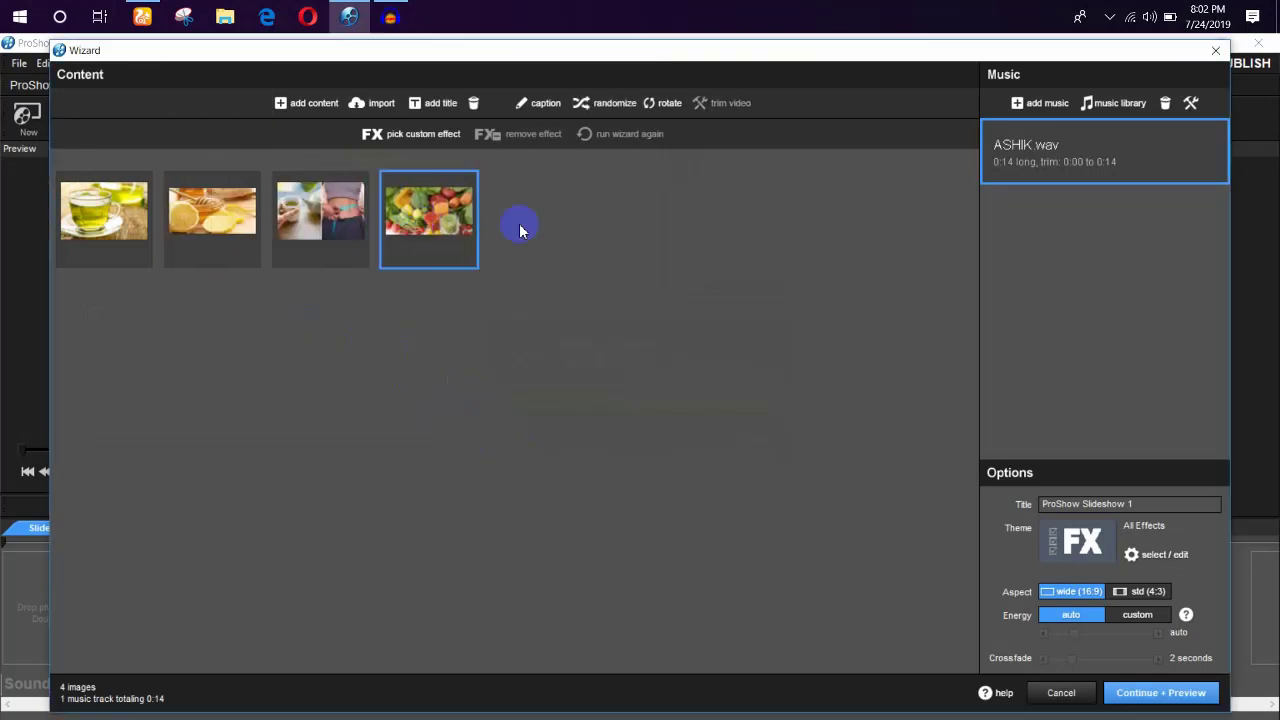
click(453, 253)
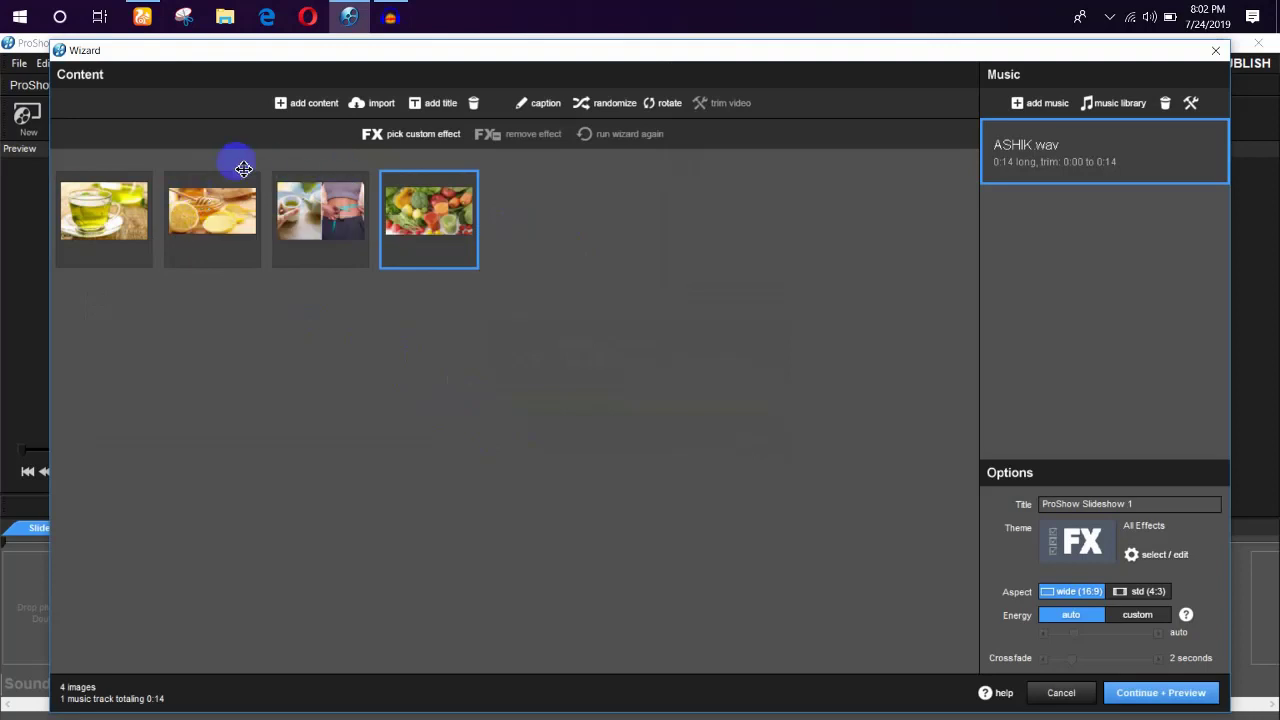
click(505, 232)
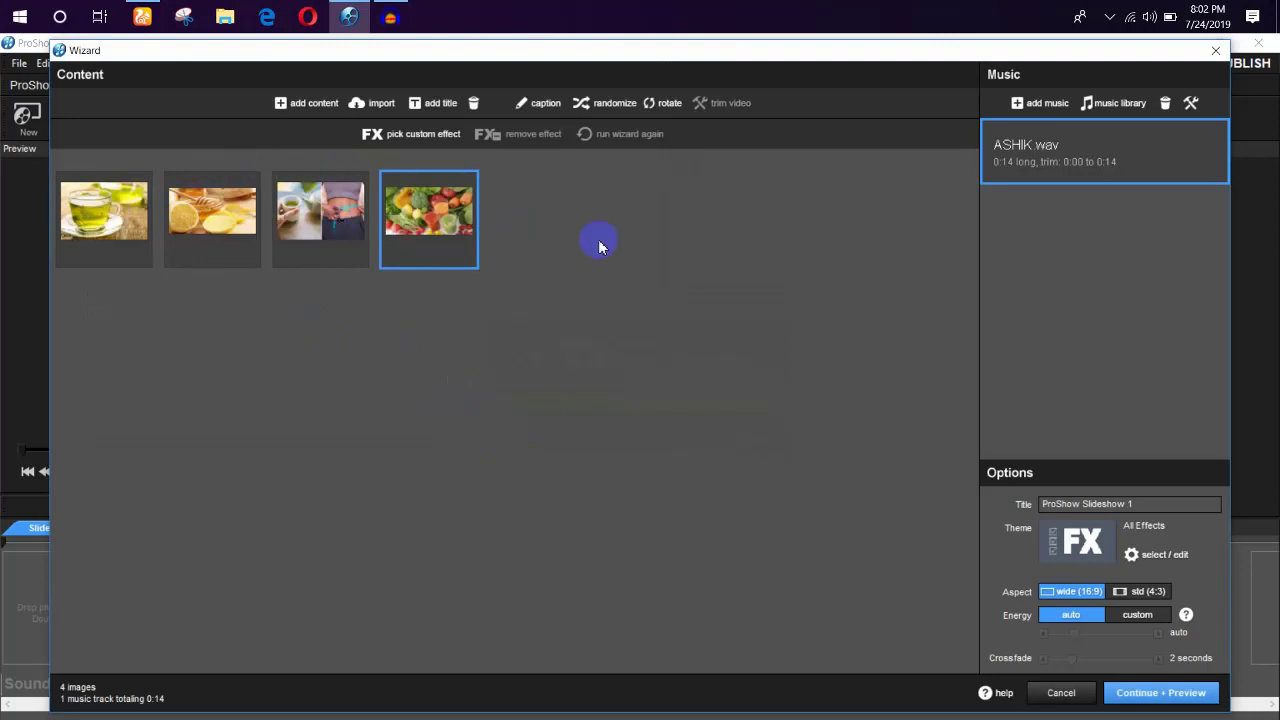
- Generate the show from the wizard content, then apply the result and exit the wizard without playing the preview
click(1183, 692)
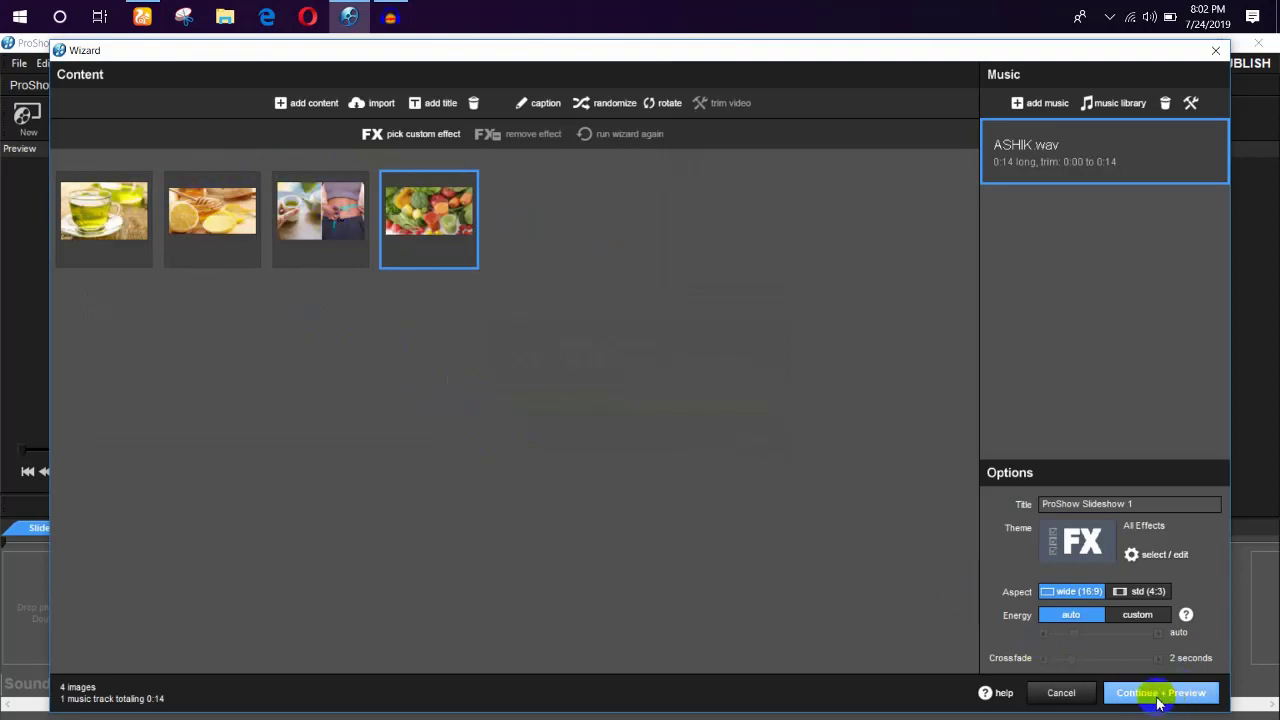
click(1135, 697)
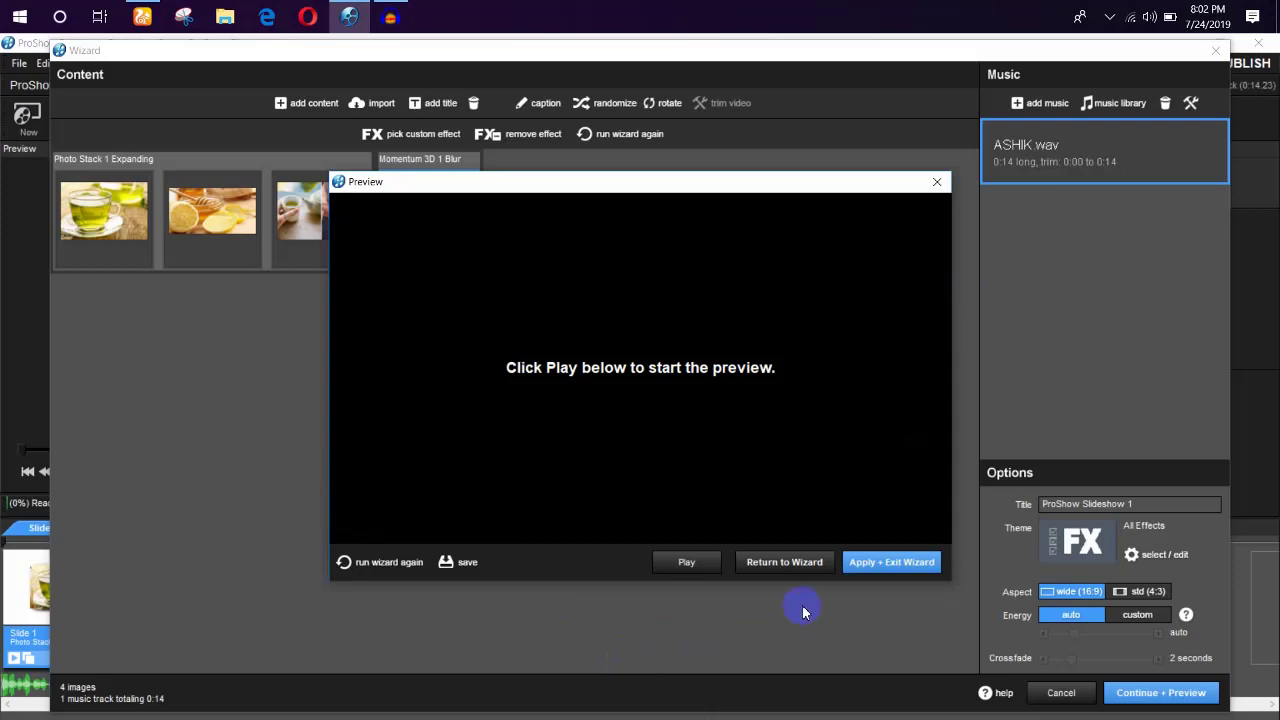
click(887, 570)
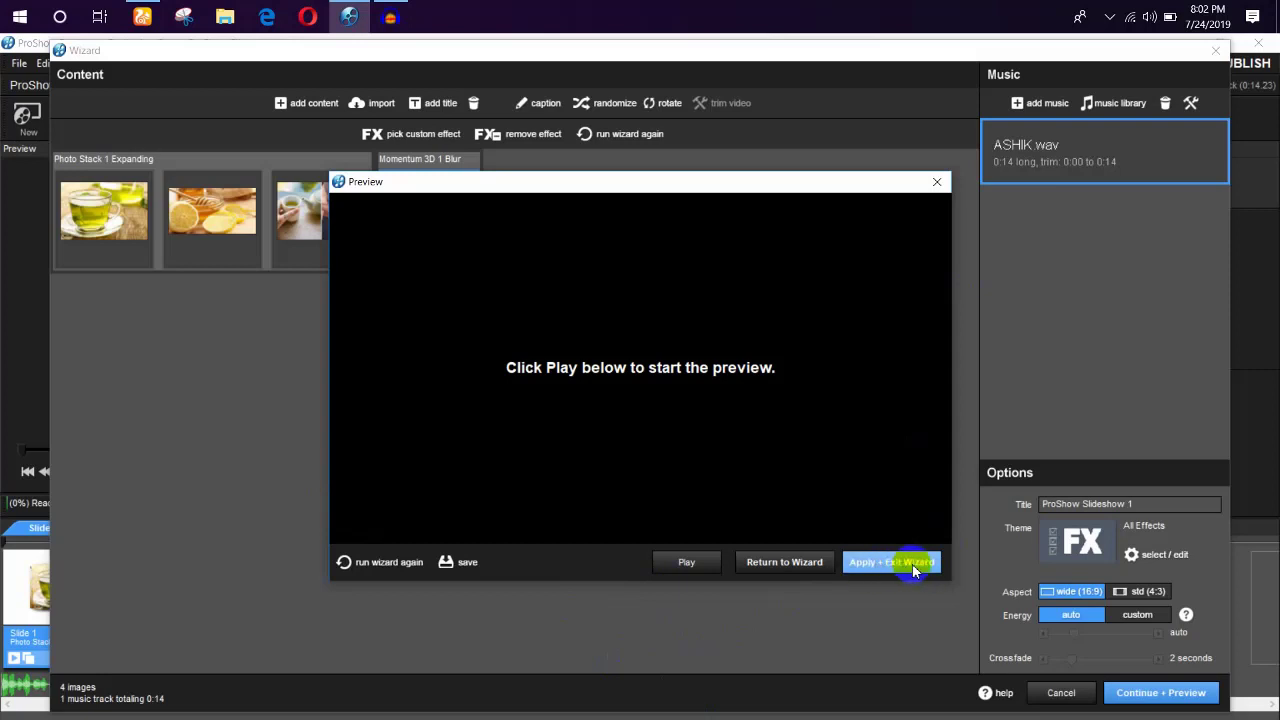
click(913, 566)
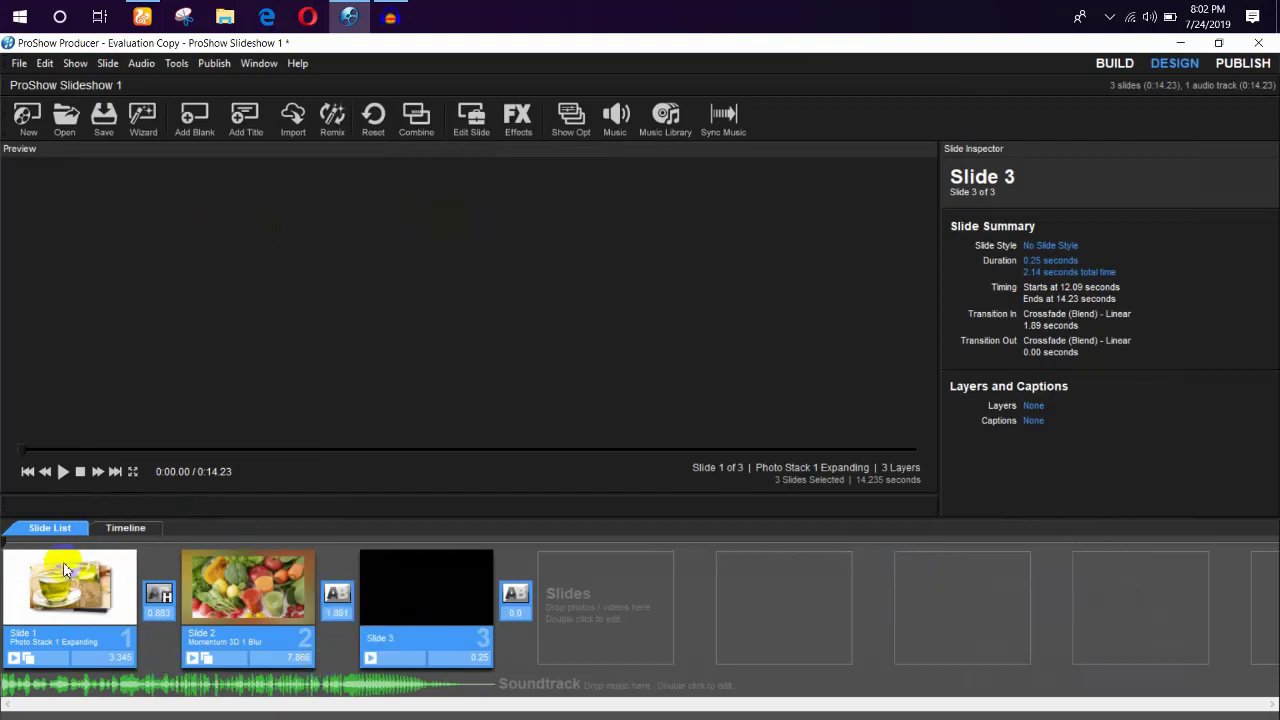
- Play the generated slideshow from the start and pause it during slide 2
click(158, 612)
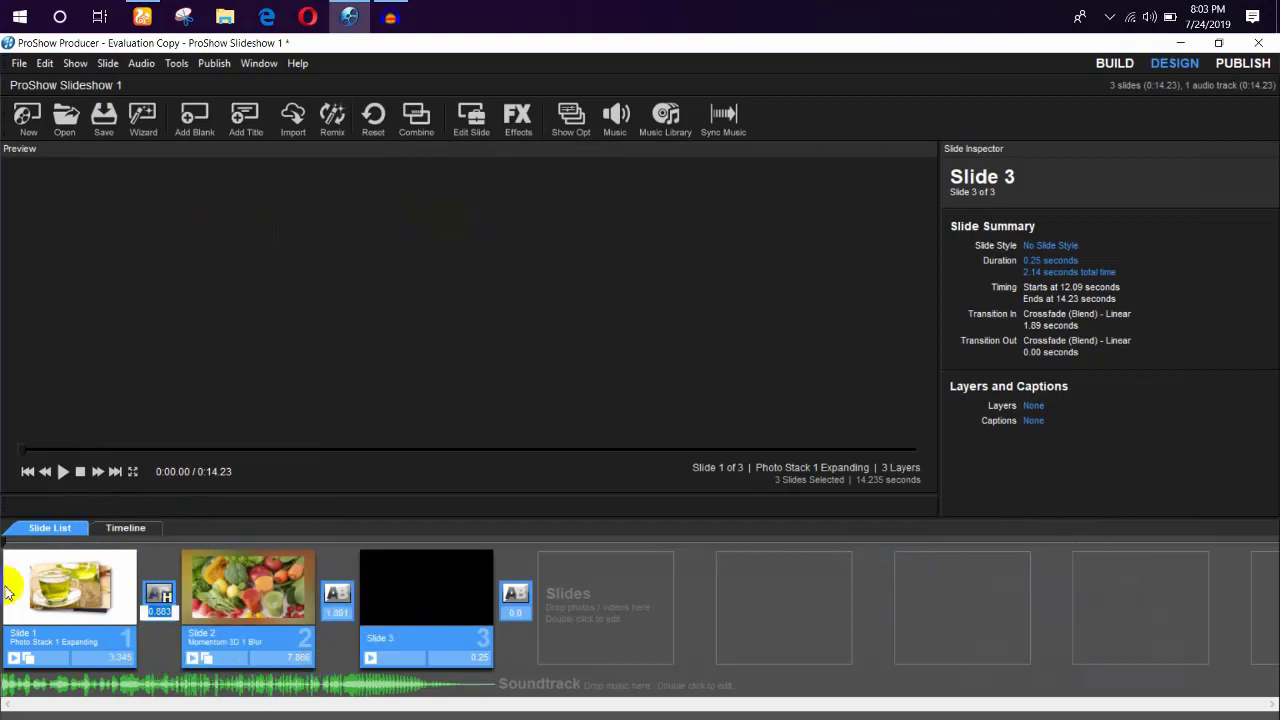
click(61, 471)
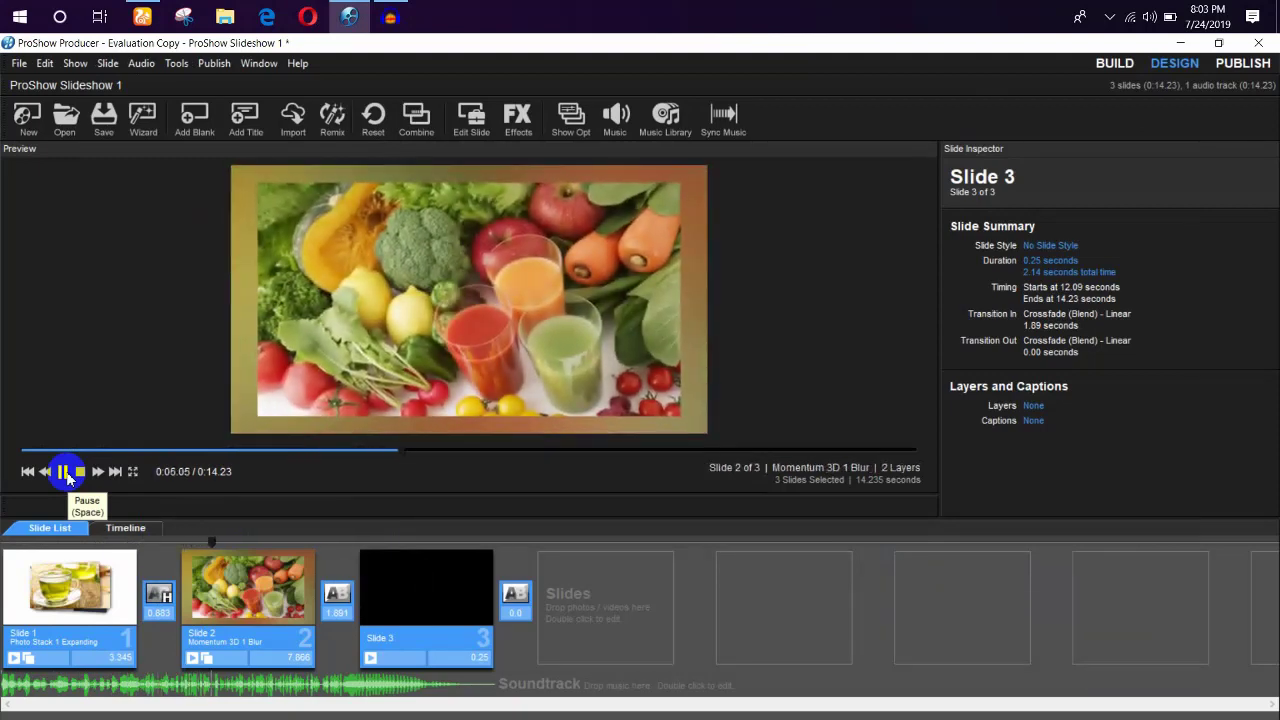
click(63, 471)
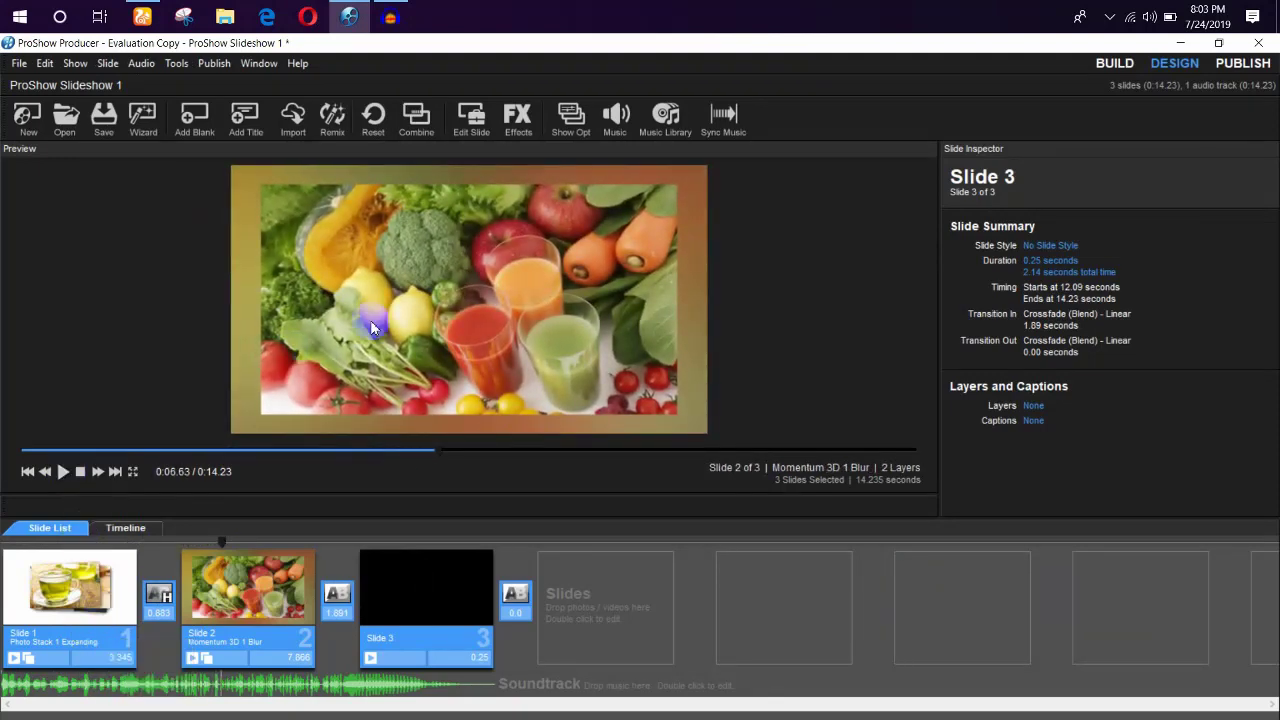
- Preview several Basic Montages styles on slide 1, from Overlapping Pan Sequence Dark to Corner Pan Fade Dark, and close the slide options without applying one
double_click(76, 591)
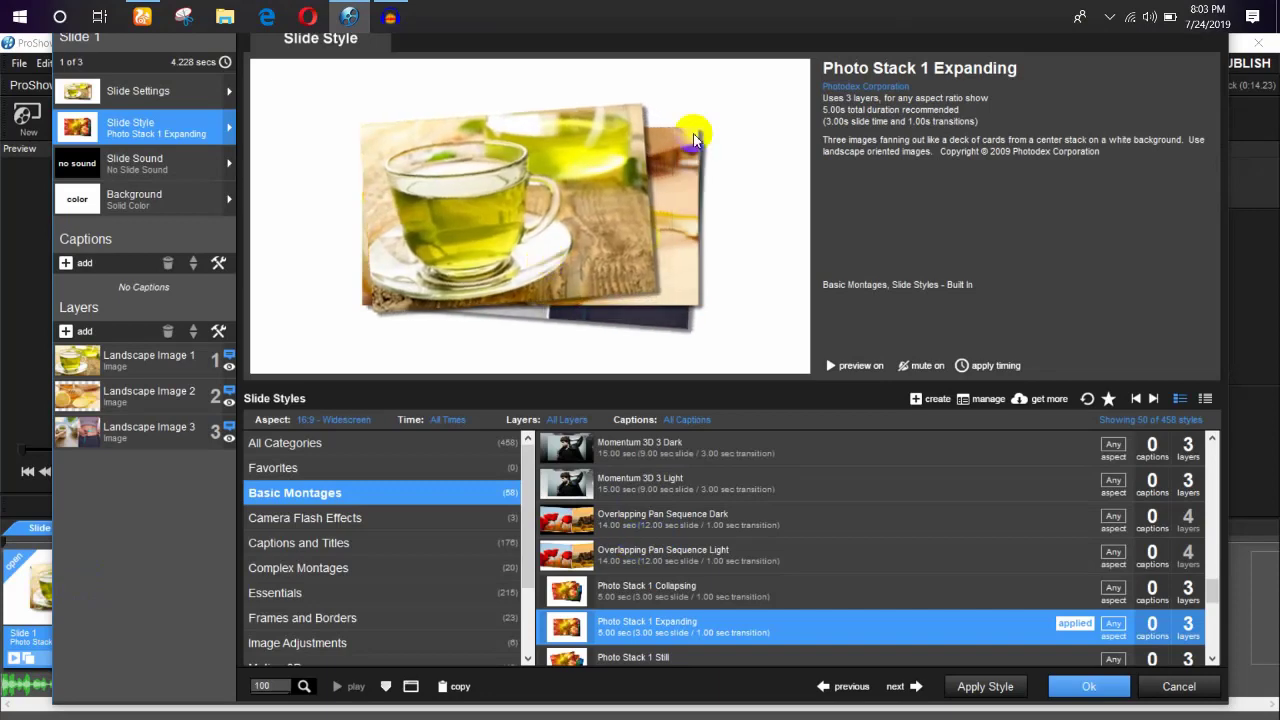
click(563, 527)
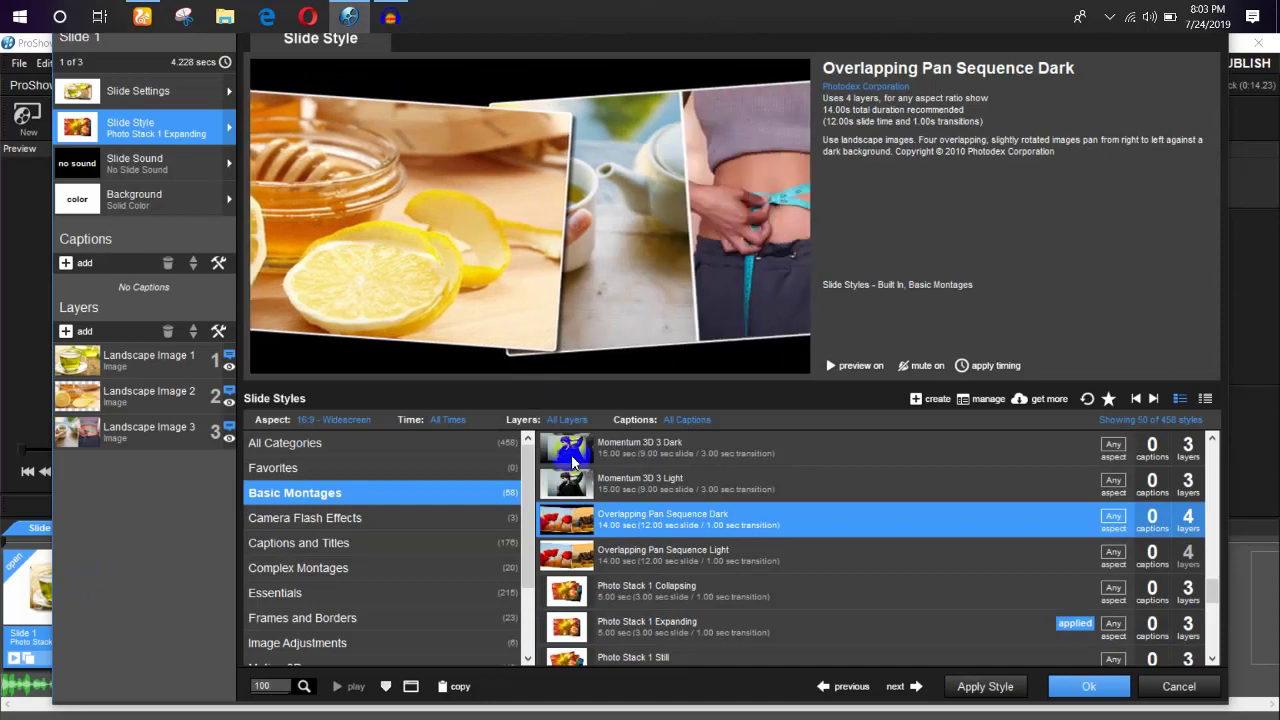
click(568, 446)
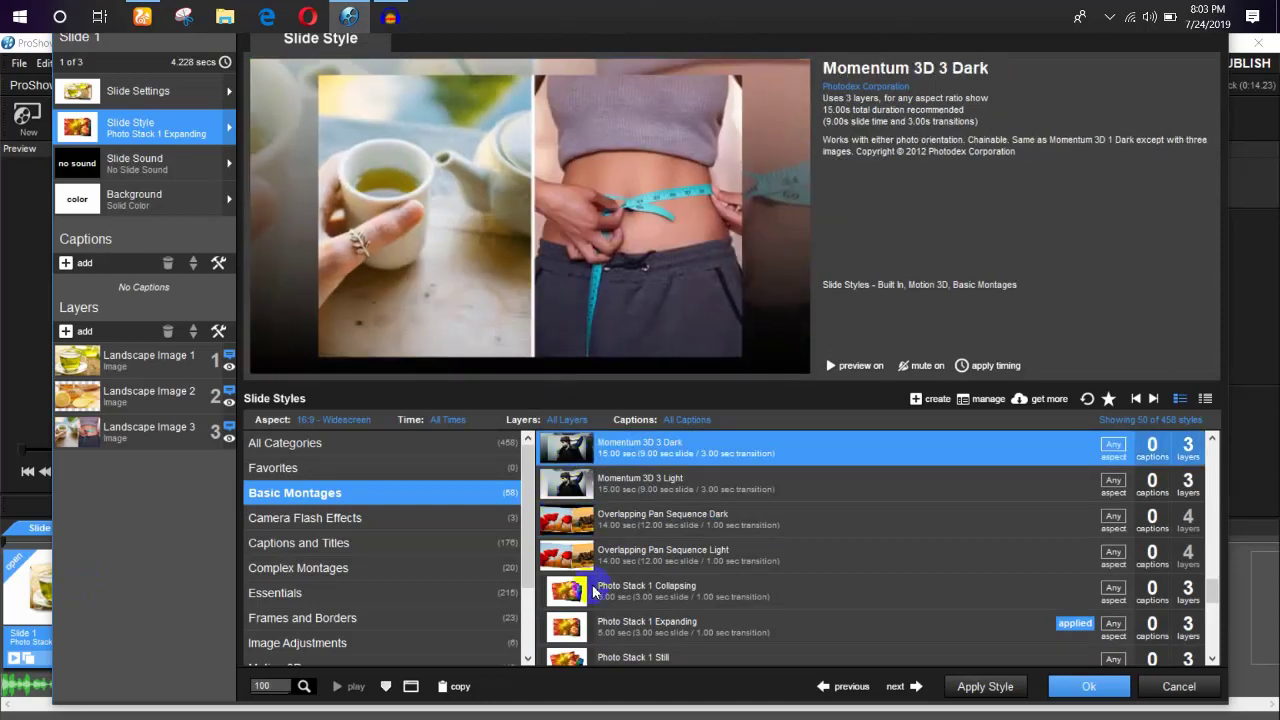
scroll(592, 584, down, 4)
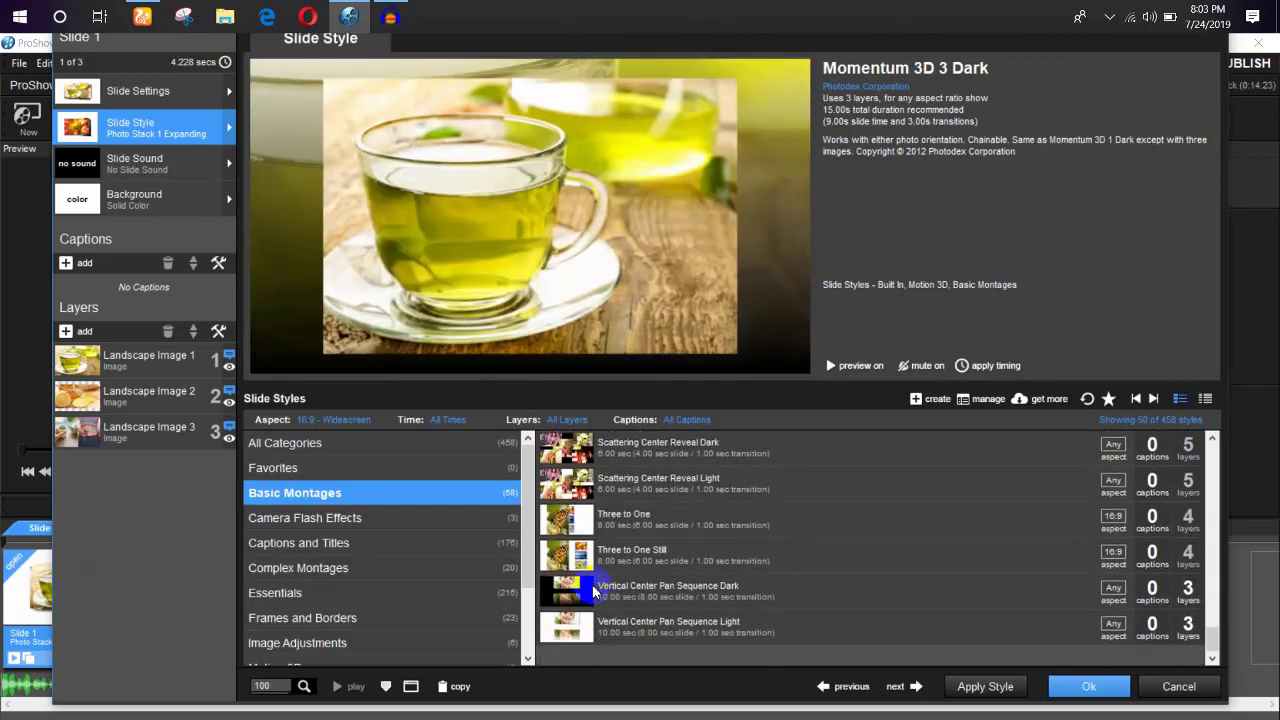
click(570, 487)
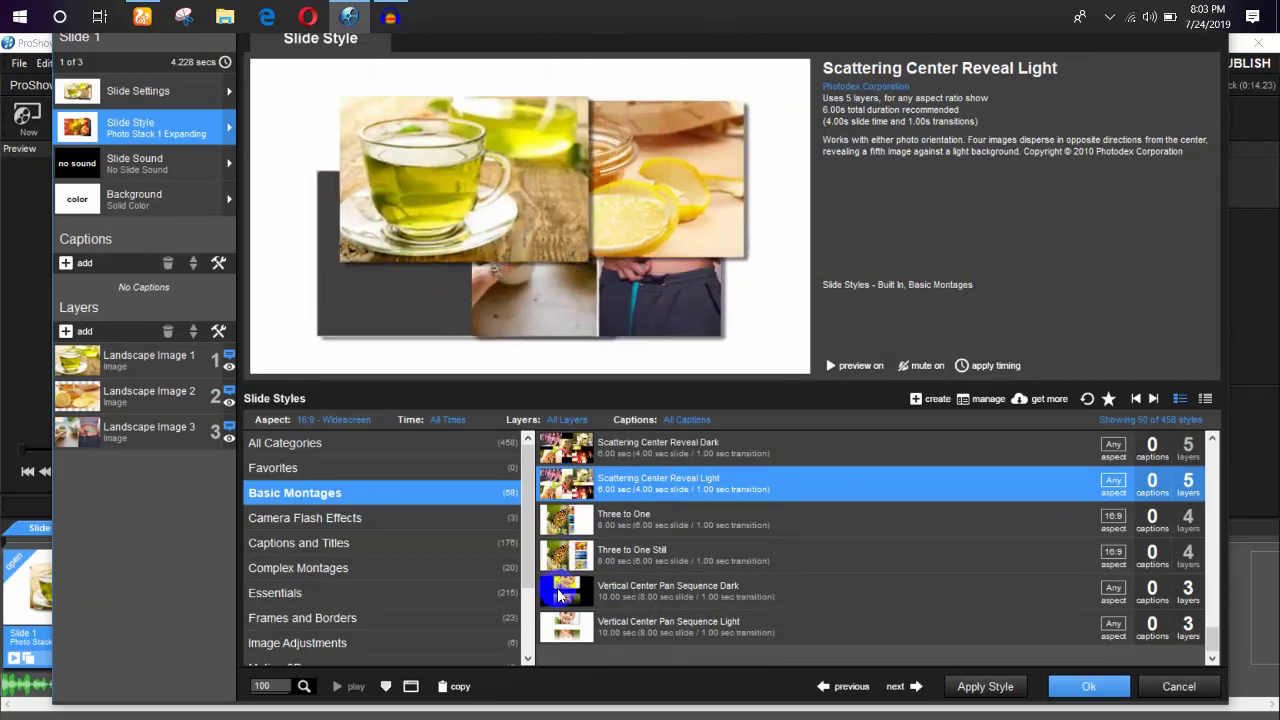
scroll(570, 593, up, 5)
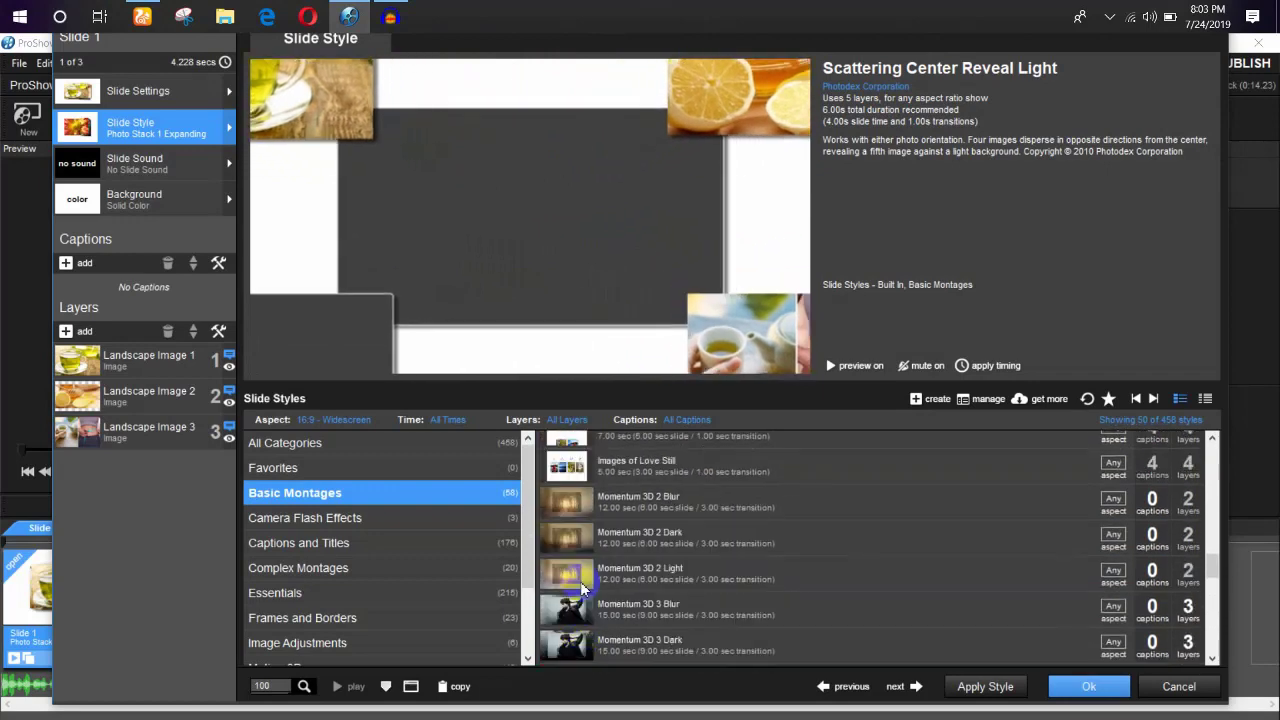
scroll(580, 590, up, 3)
click(570, 483)
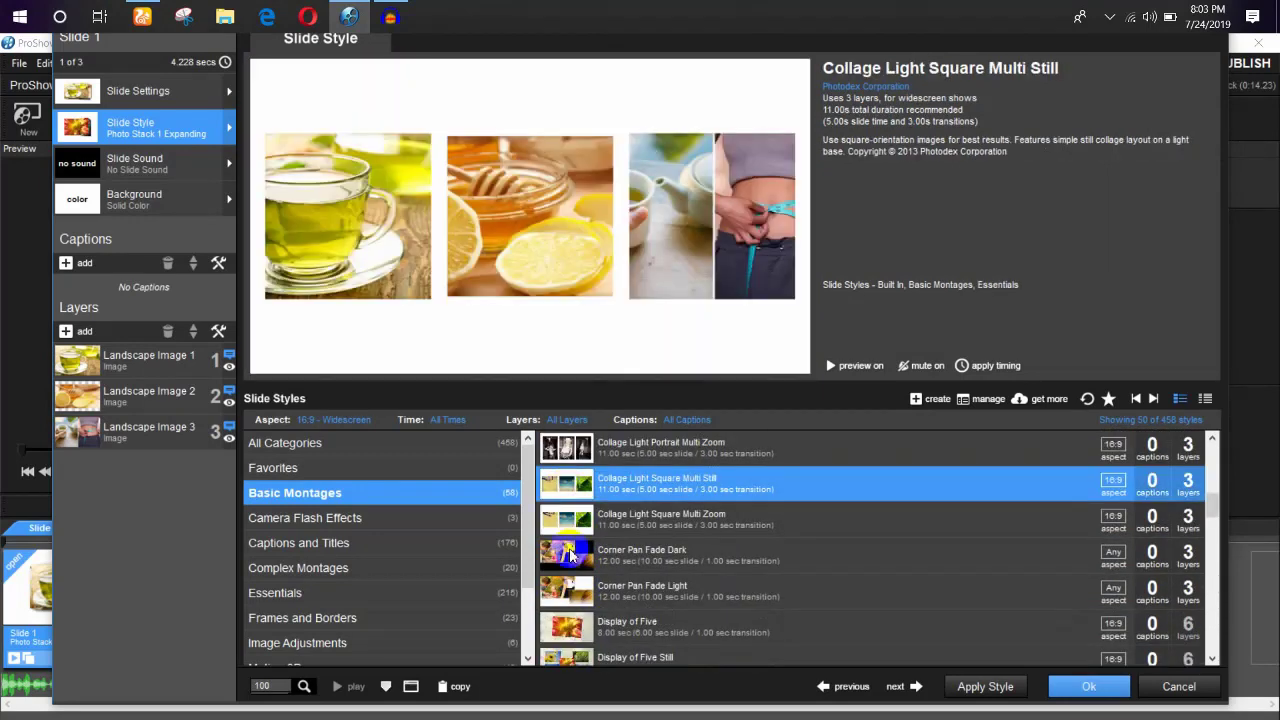
click(570, 556)
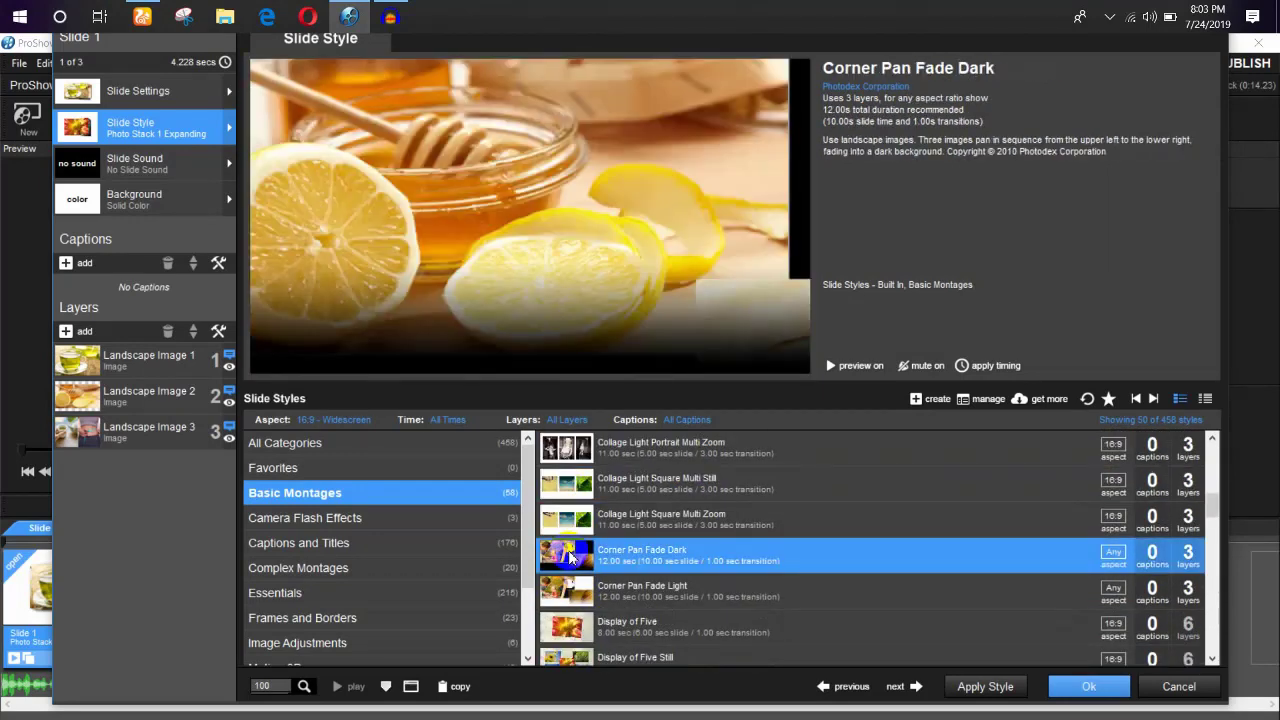
click(1092, 690)
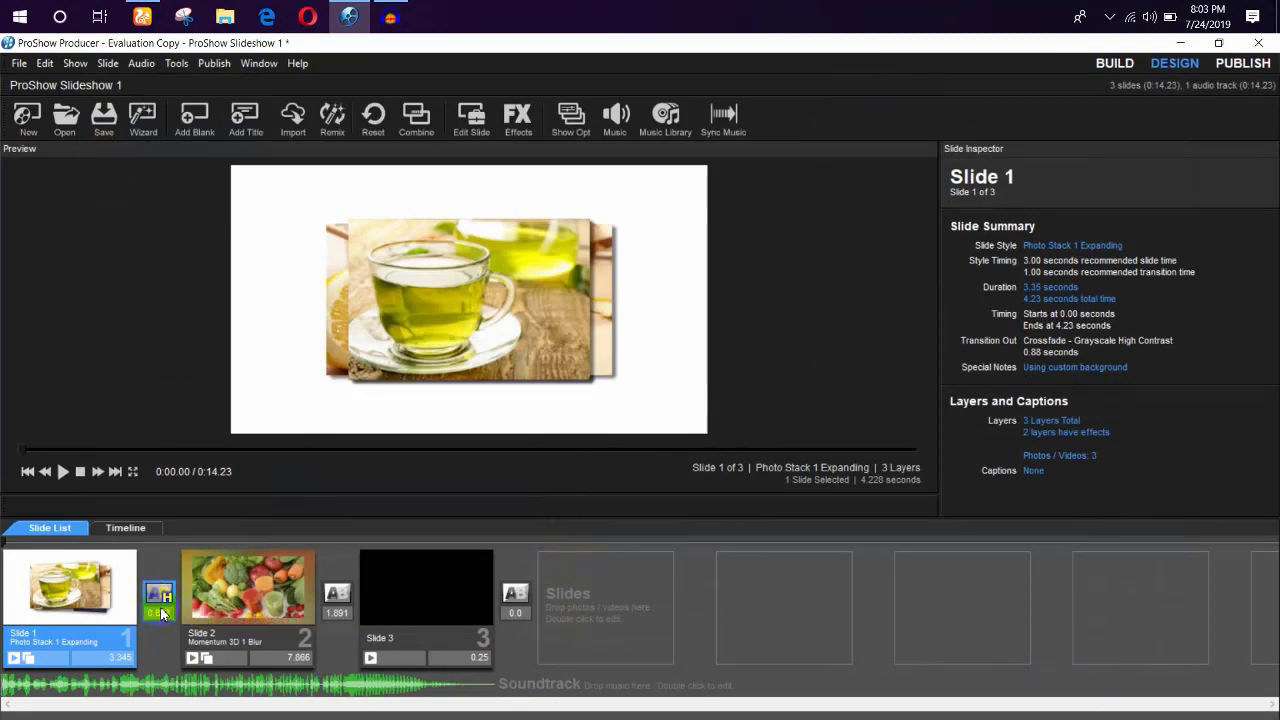
- Change the transition between slides 1 and 2 to Heart In
click(160, 606)
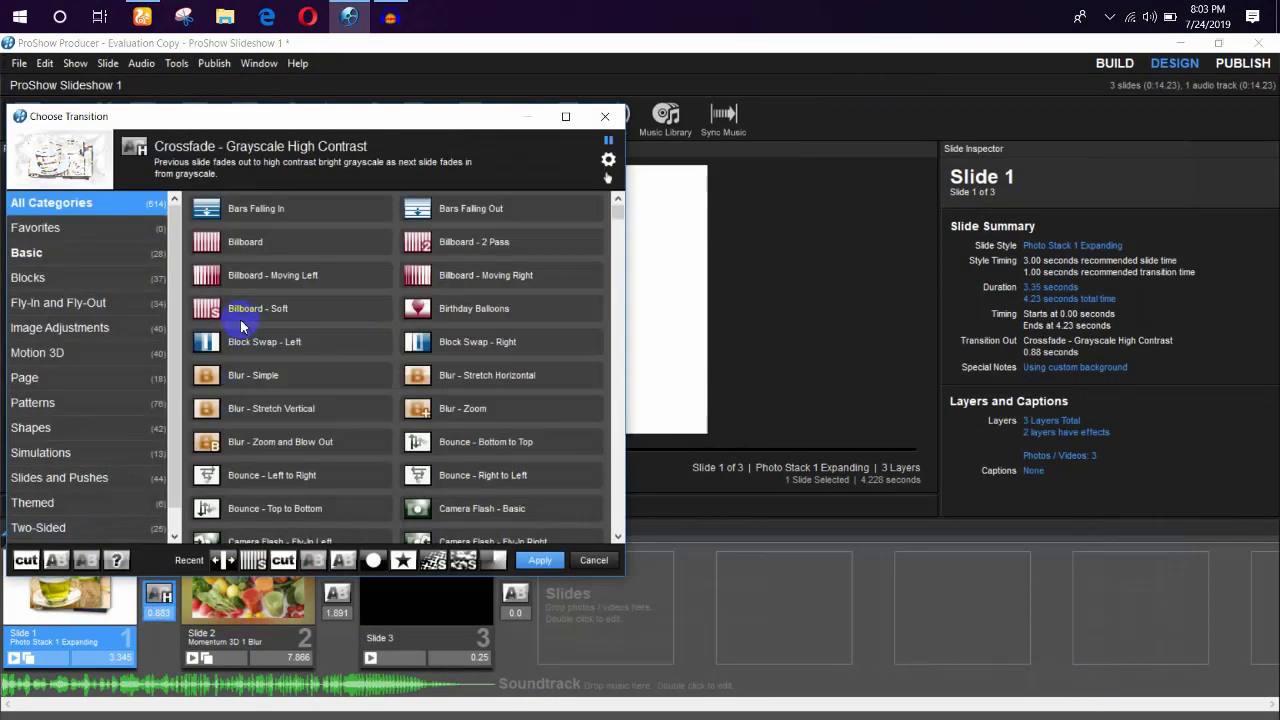
scroll(462, 456, down, 2)
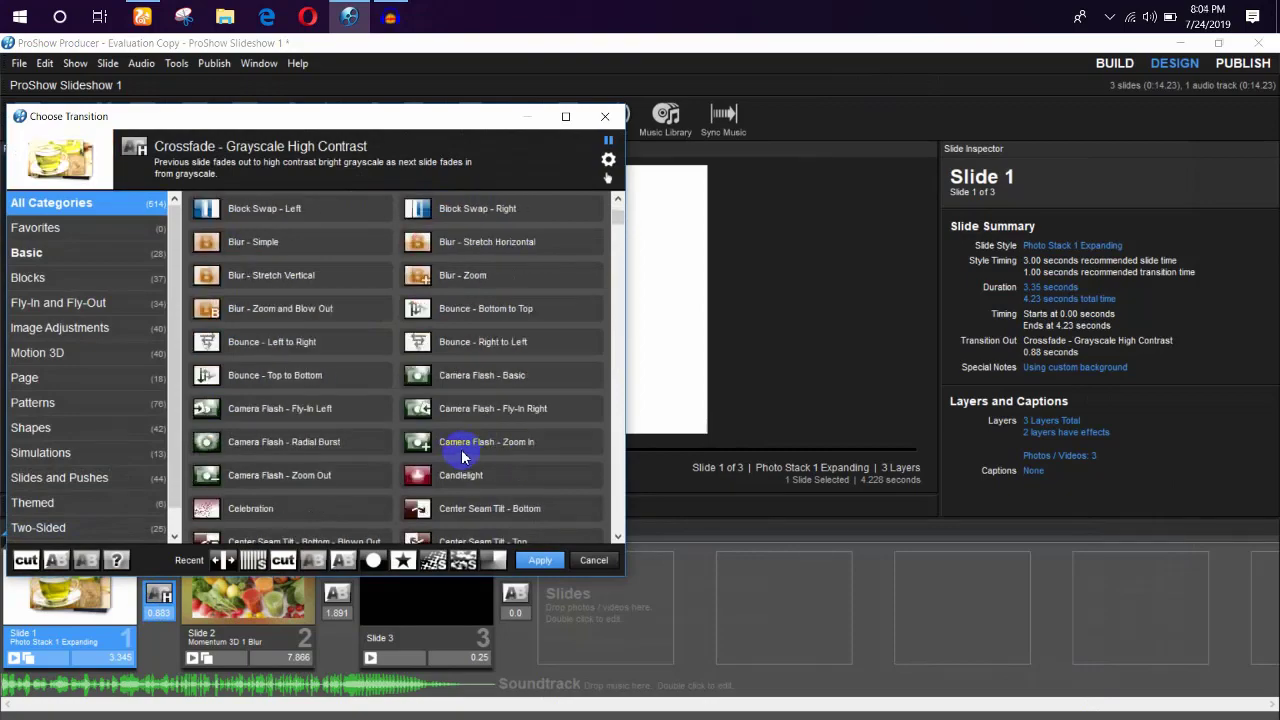
scroll(462, 456, down, 20)
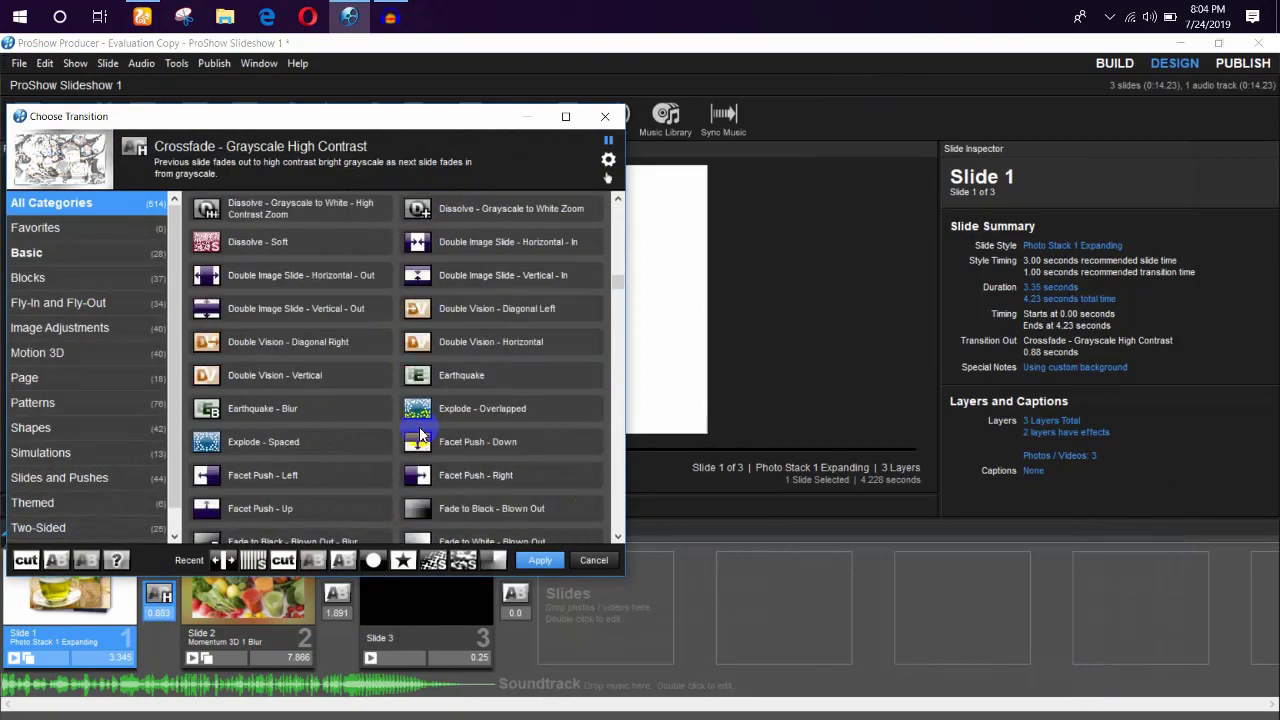
scroll(420, 435, down, 15)
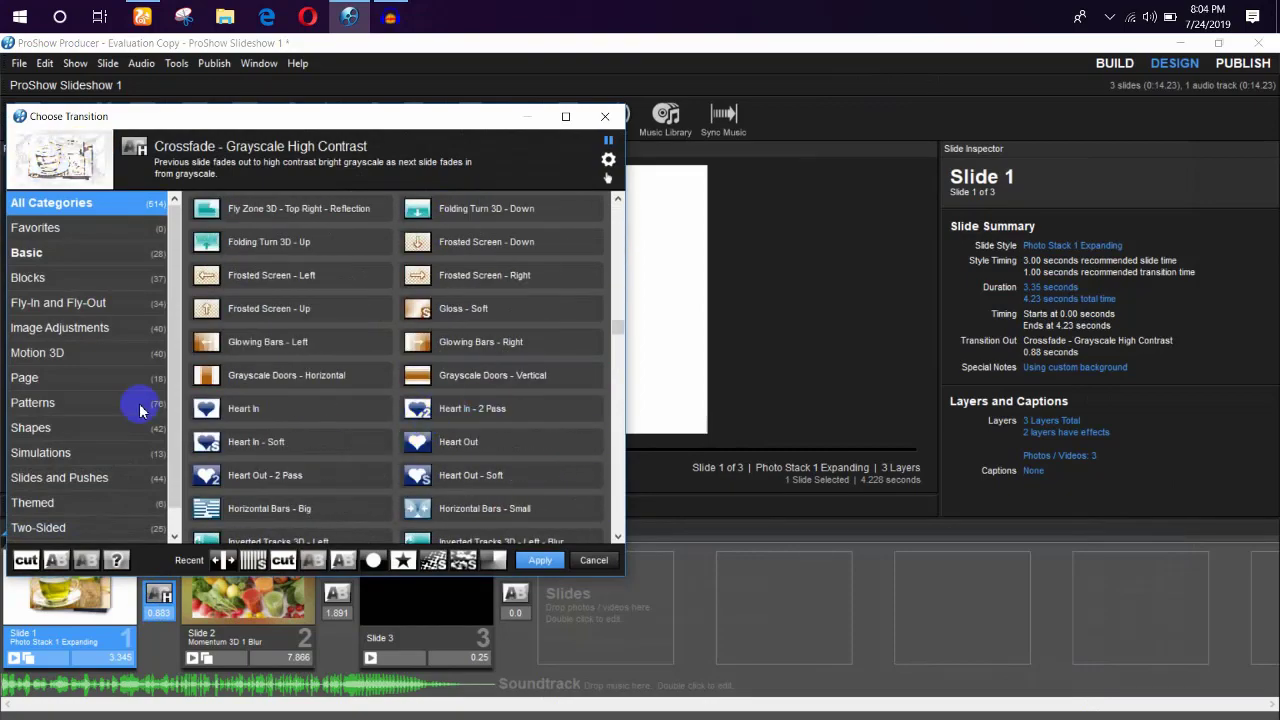
click(207, 410)
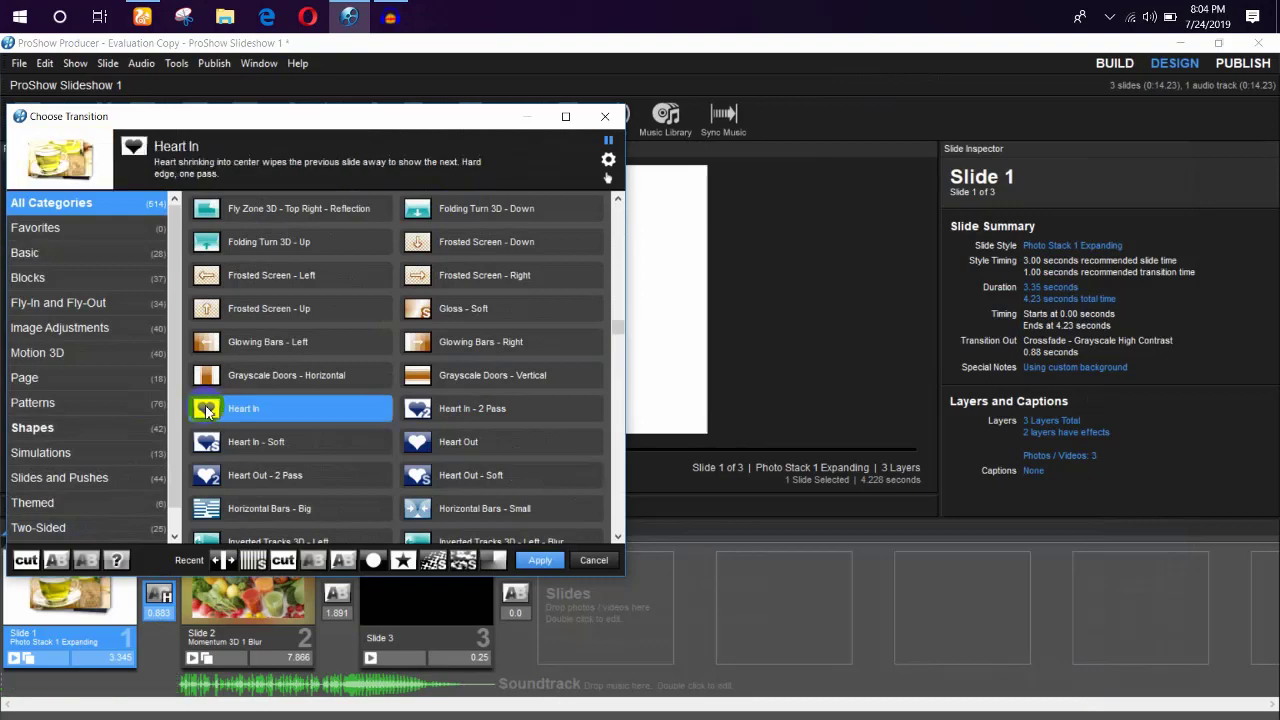
double_click(207, 410)
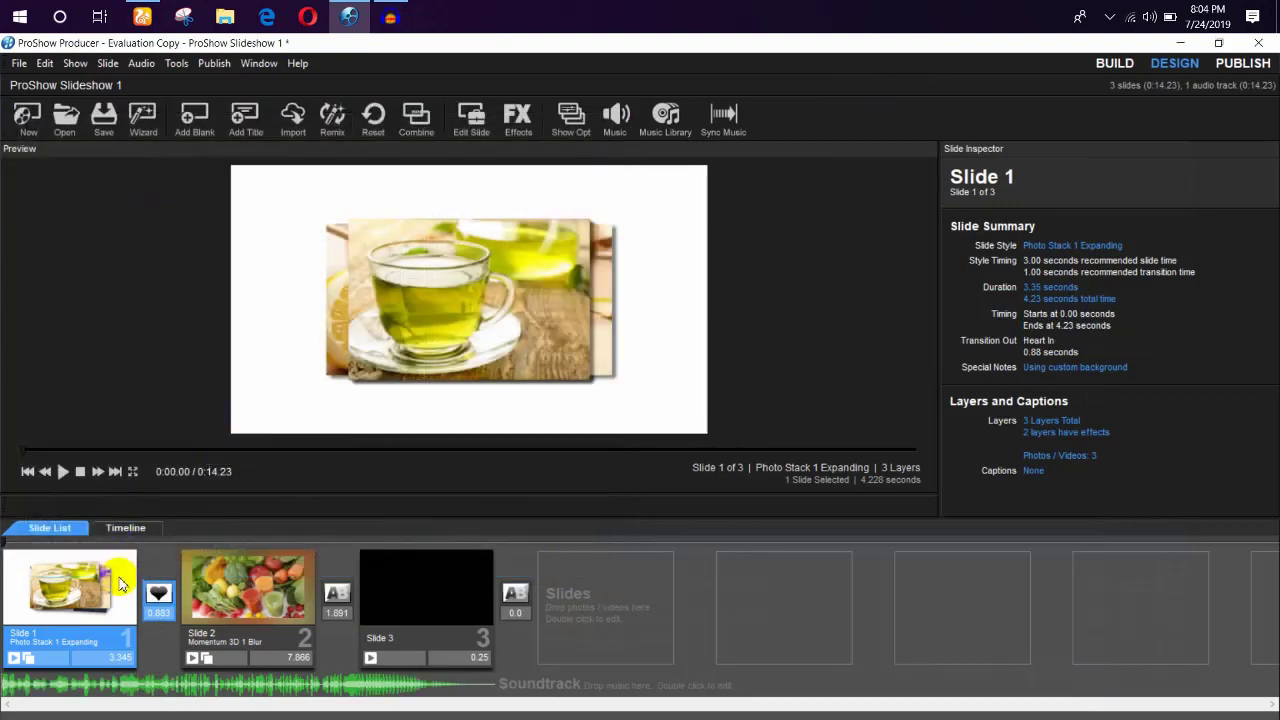
- Play the show from the start to preview the Heart In transition between slides 1 and 2
click(125, 528)
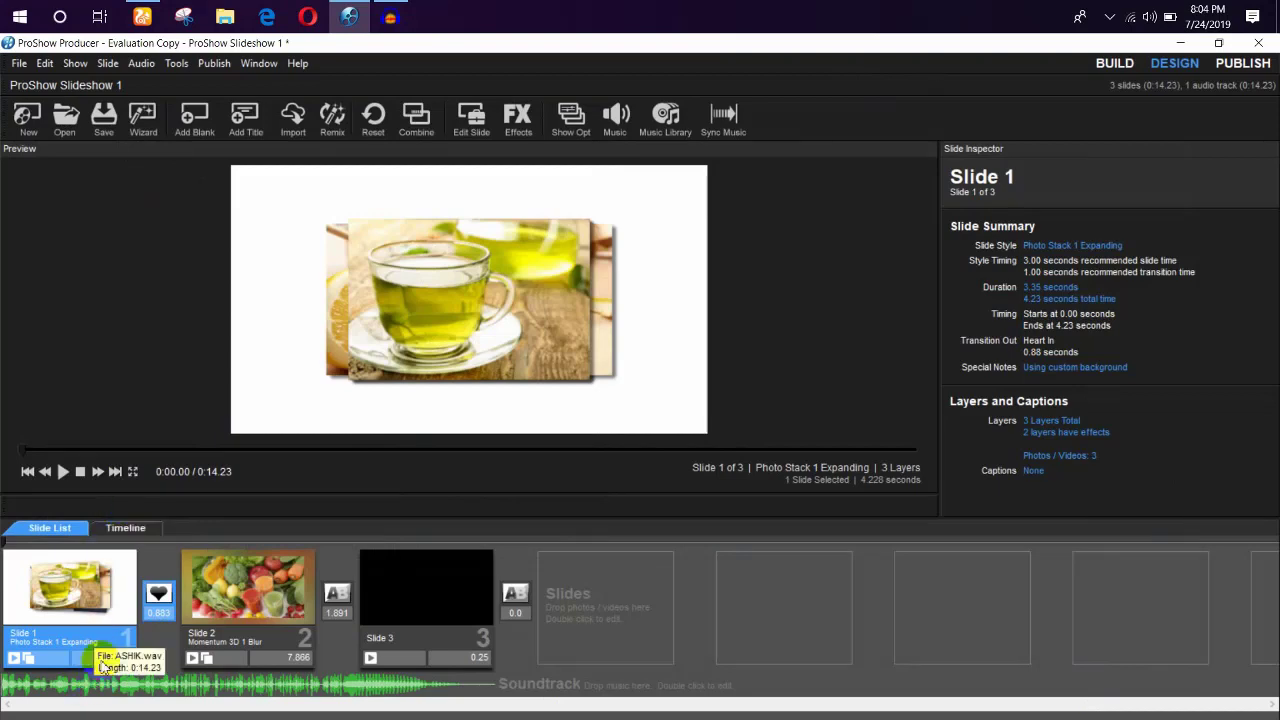
click(63, 471)
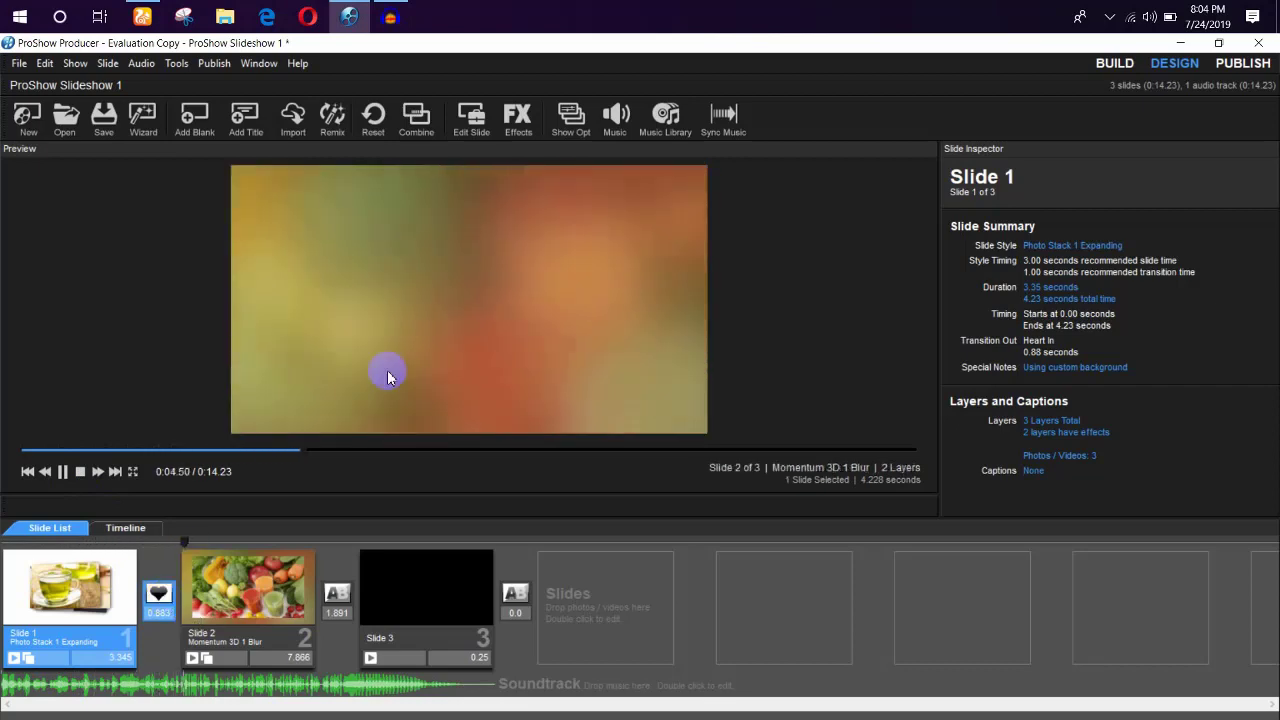
- Change the transition between slides 1 and 2 to Heart Out - Soft, then play the show through it and pause
click(160, 593)
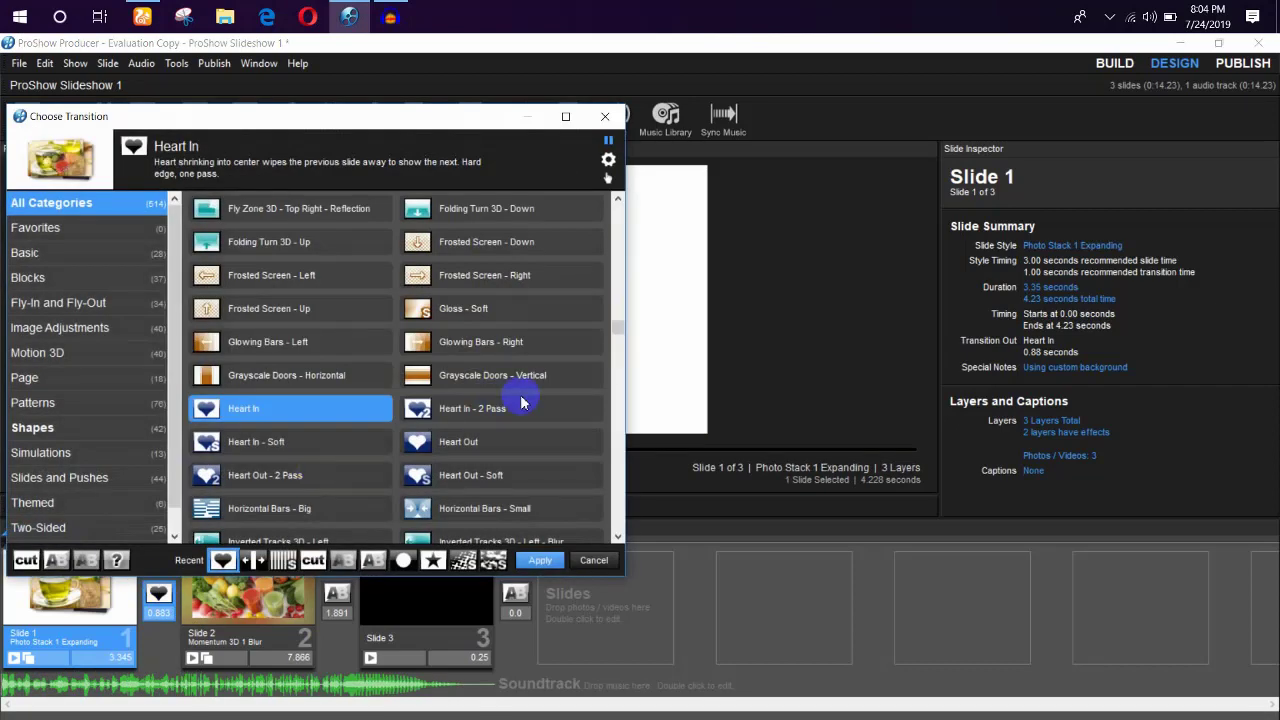
double_click(428, 477)
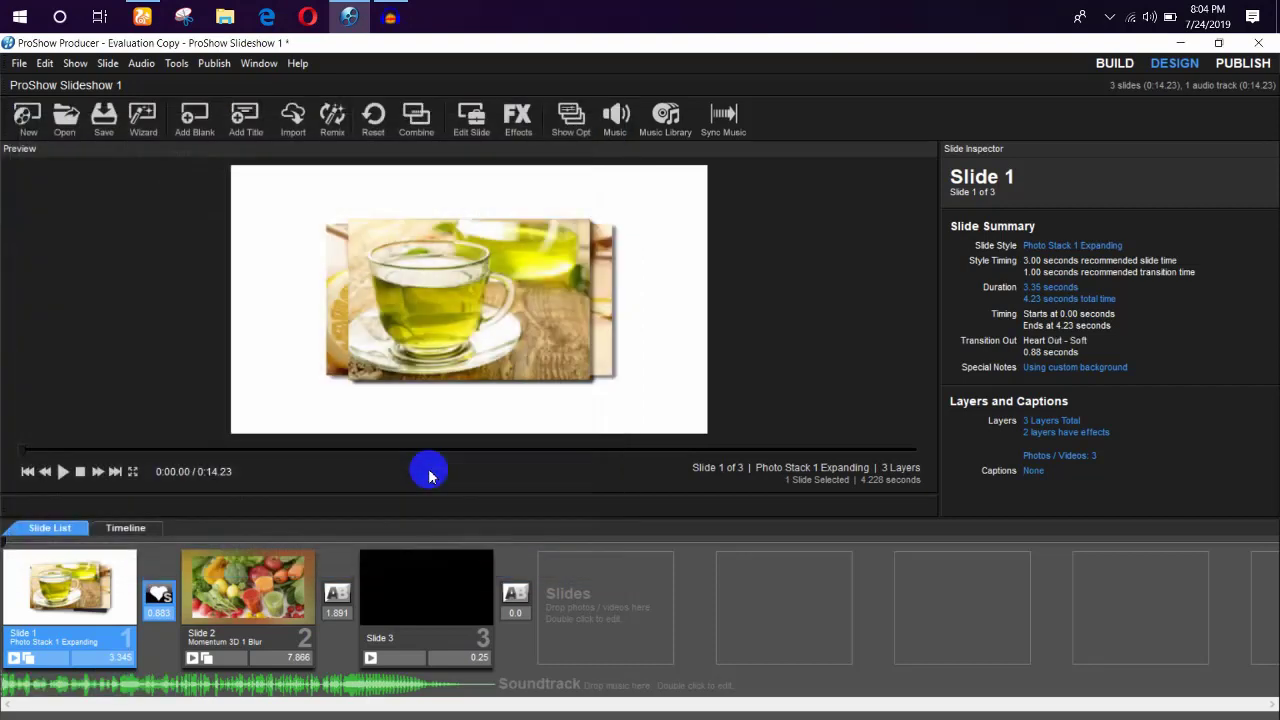
click(63, 472)
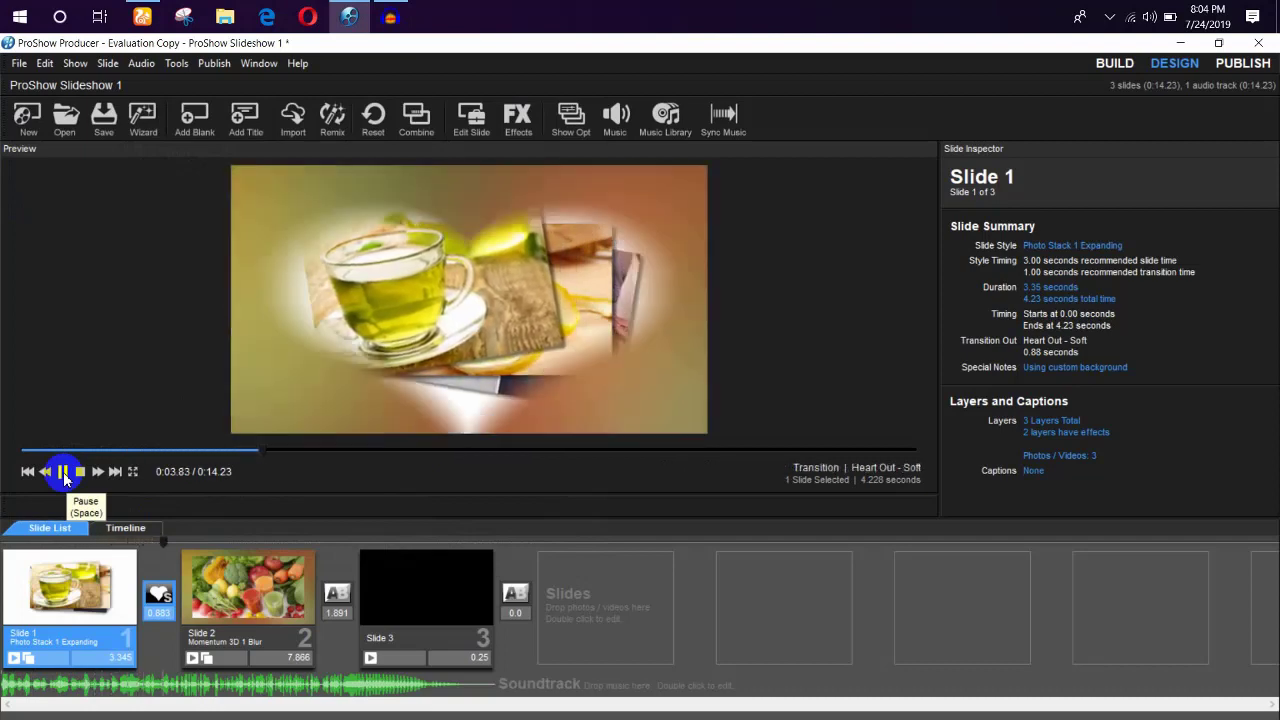
click(63, 472)
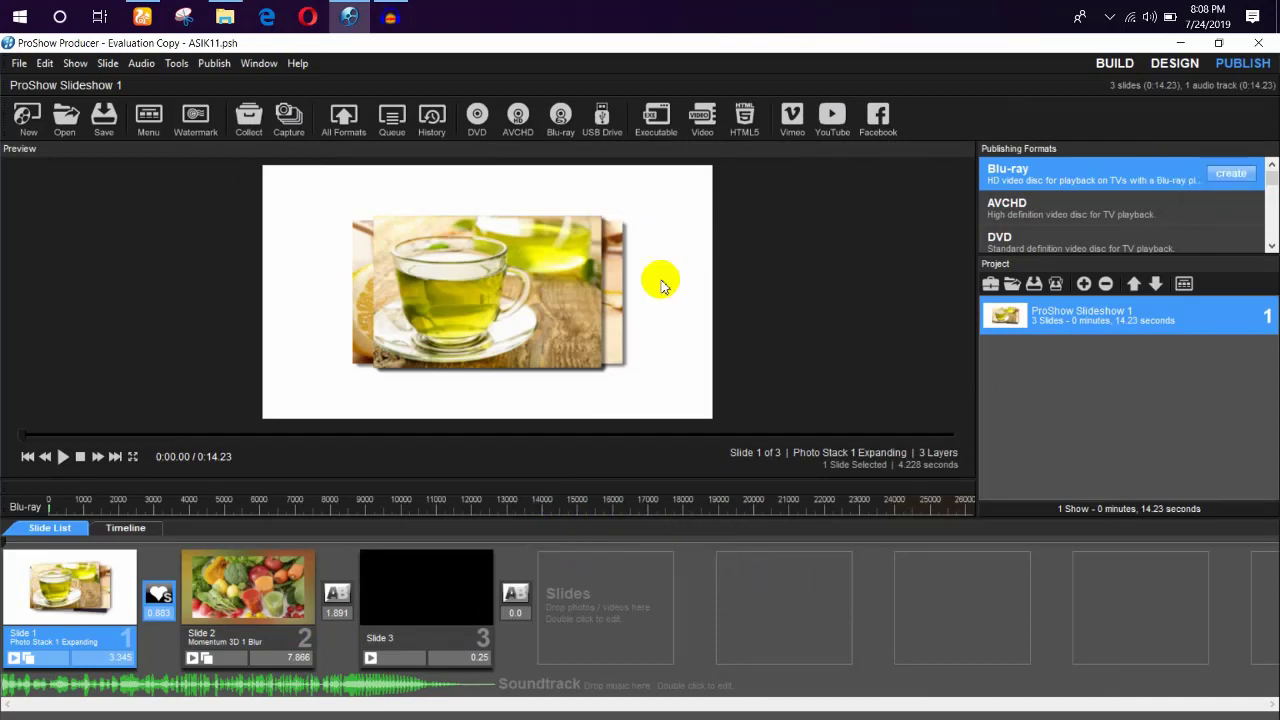
- Start creating a video of the show in the standard MPEG-4 1080p (Full HD) format
click(703, 120)
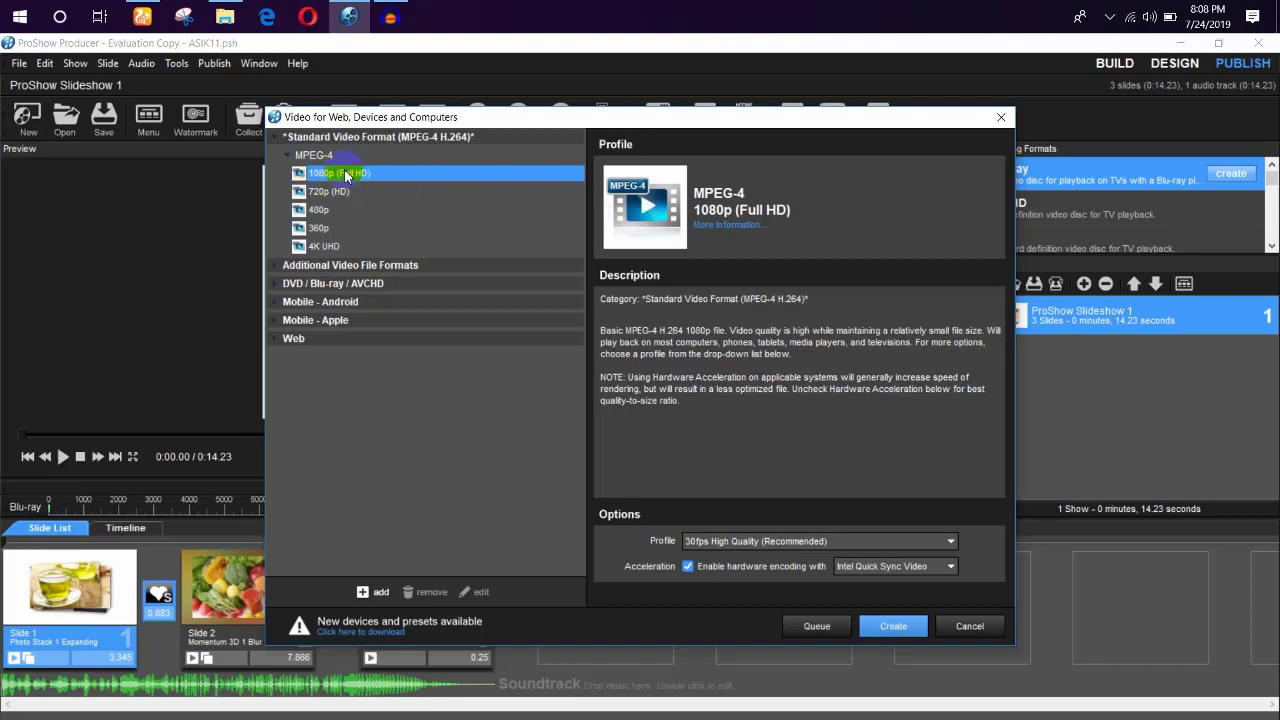
click(888, 630)
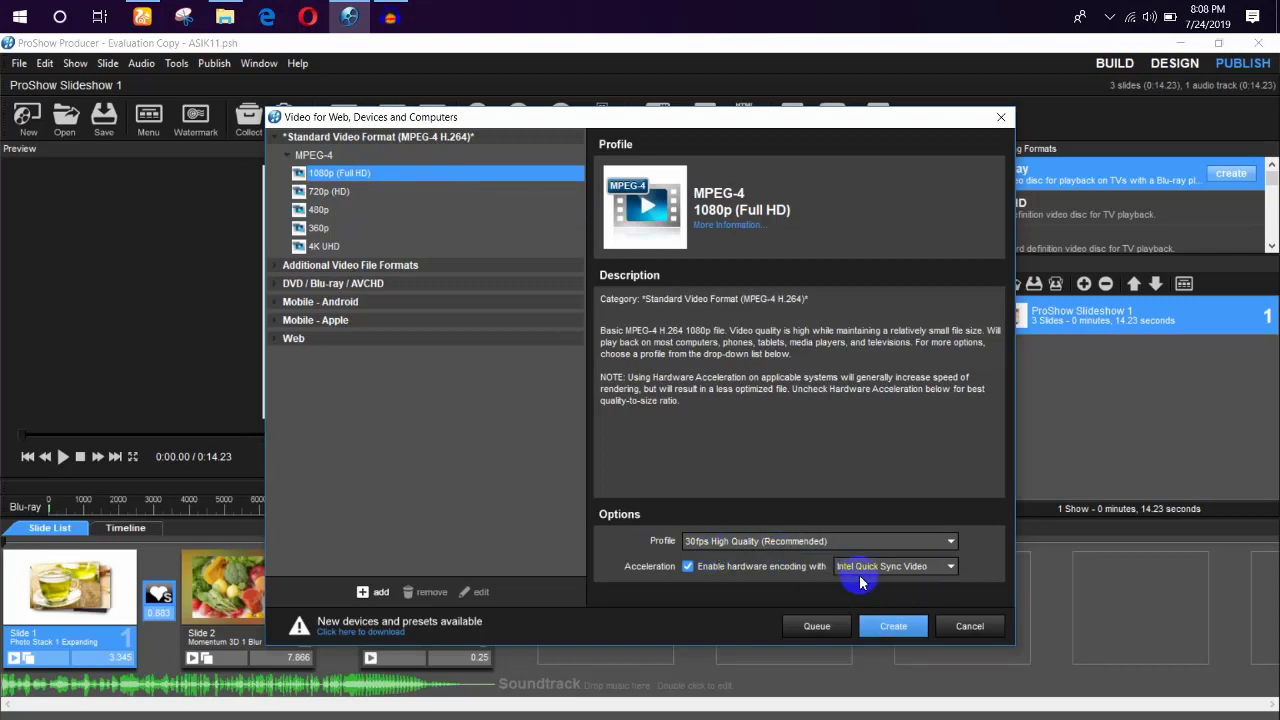
click(883, 628)
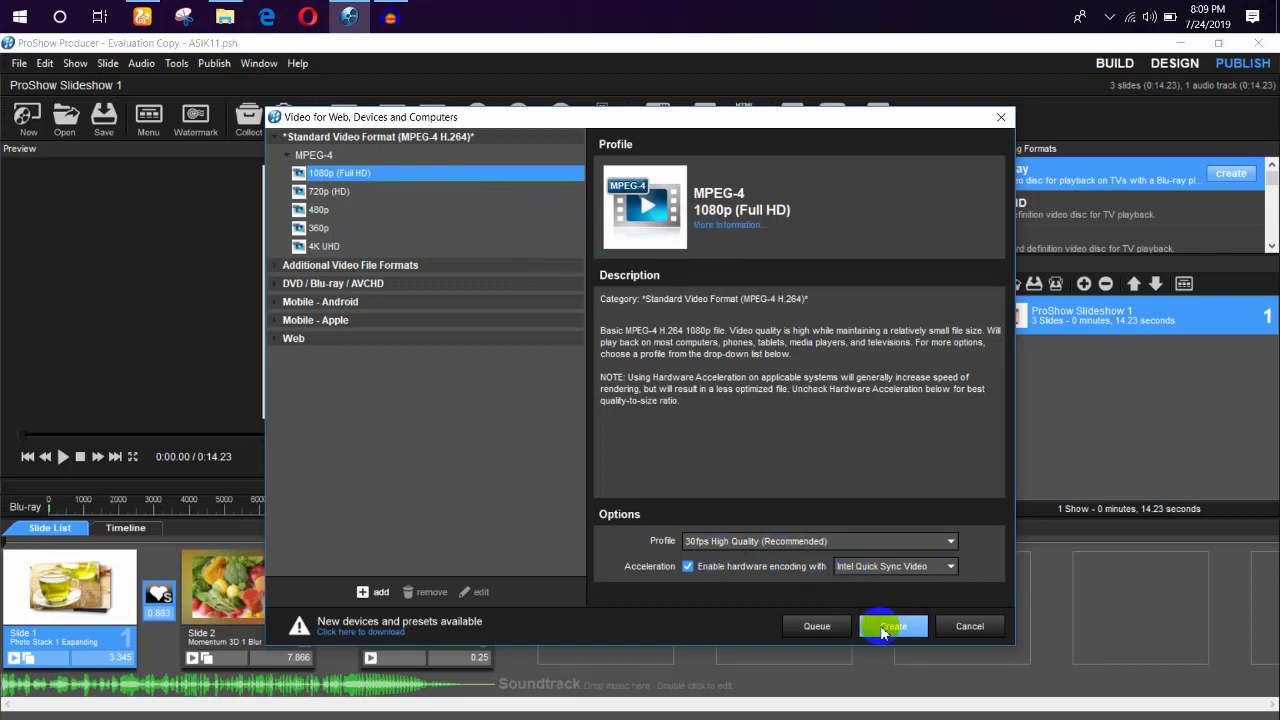
click(358, 174)
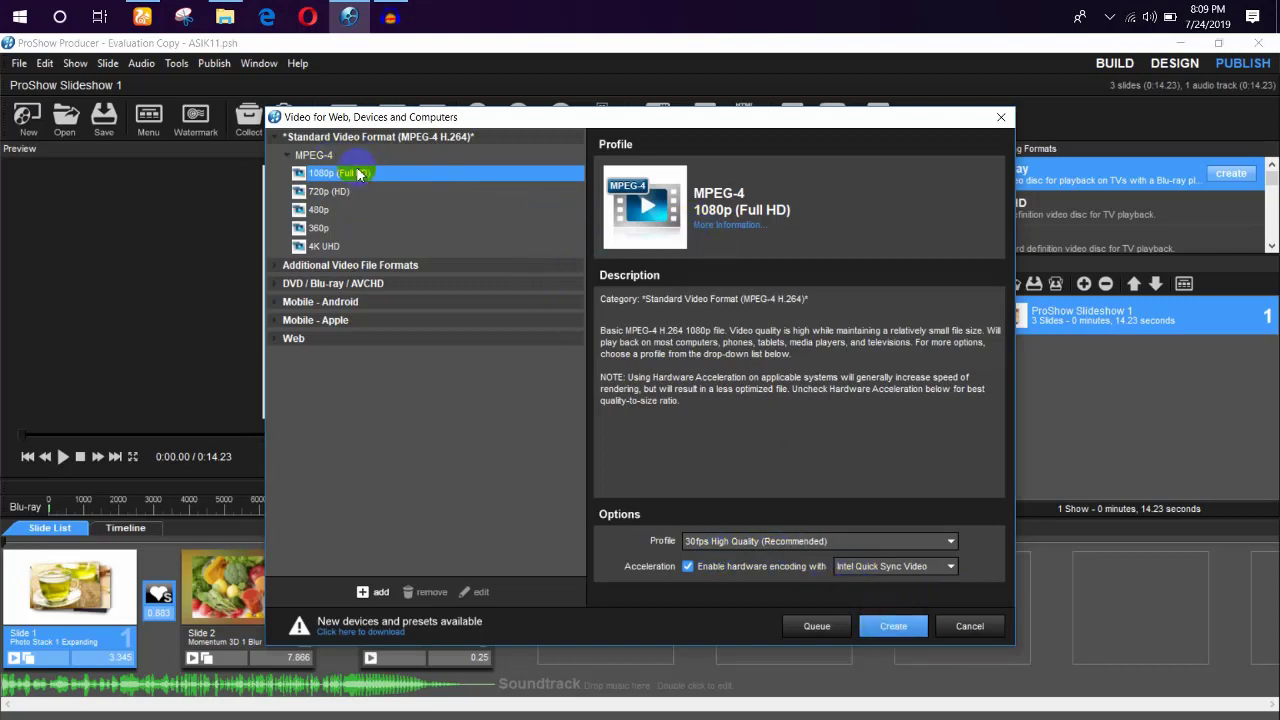
click(893, 626)
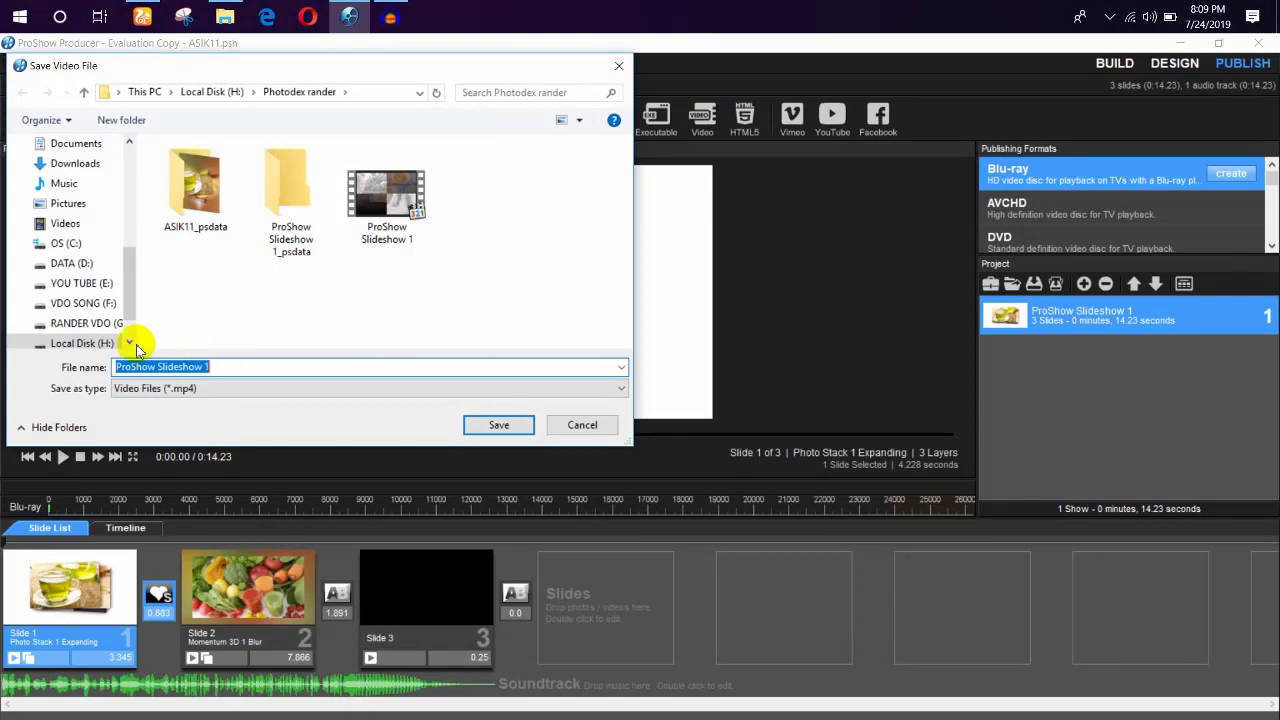
- Copy the suggested video file name, try to save under that name, and decline replacing the existing file
drag(225, 367, 120, 366)
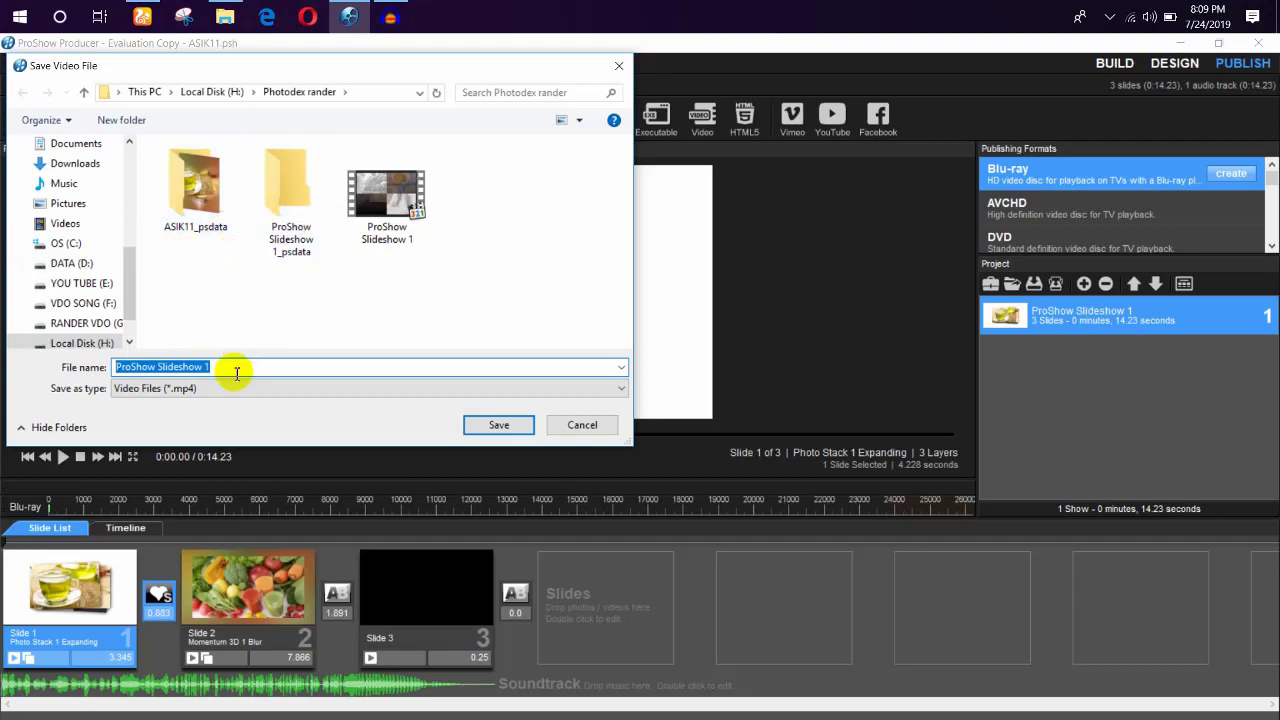
drag(232, 366, 100, 370)
key(ctrl+c)
click(494, 428)
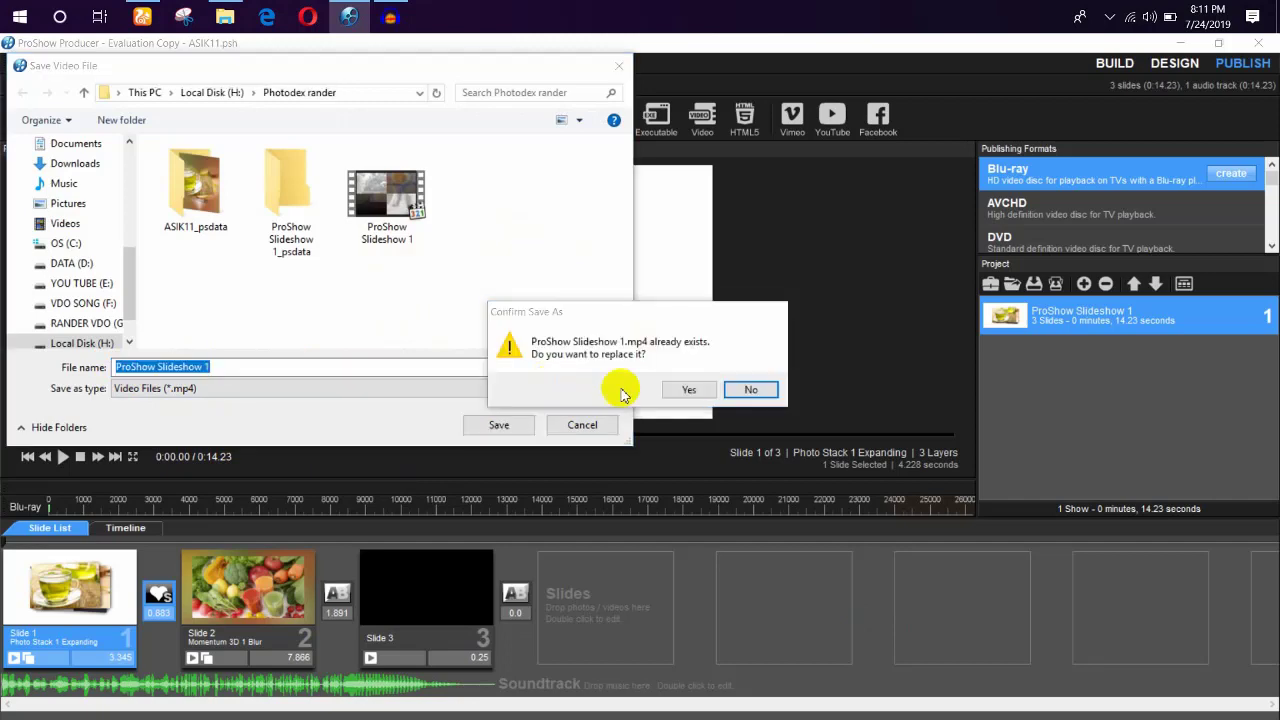
click(754, 390)
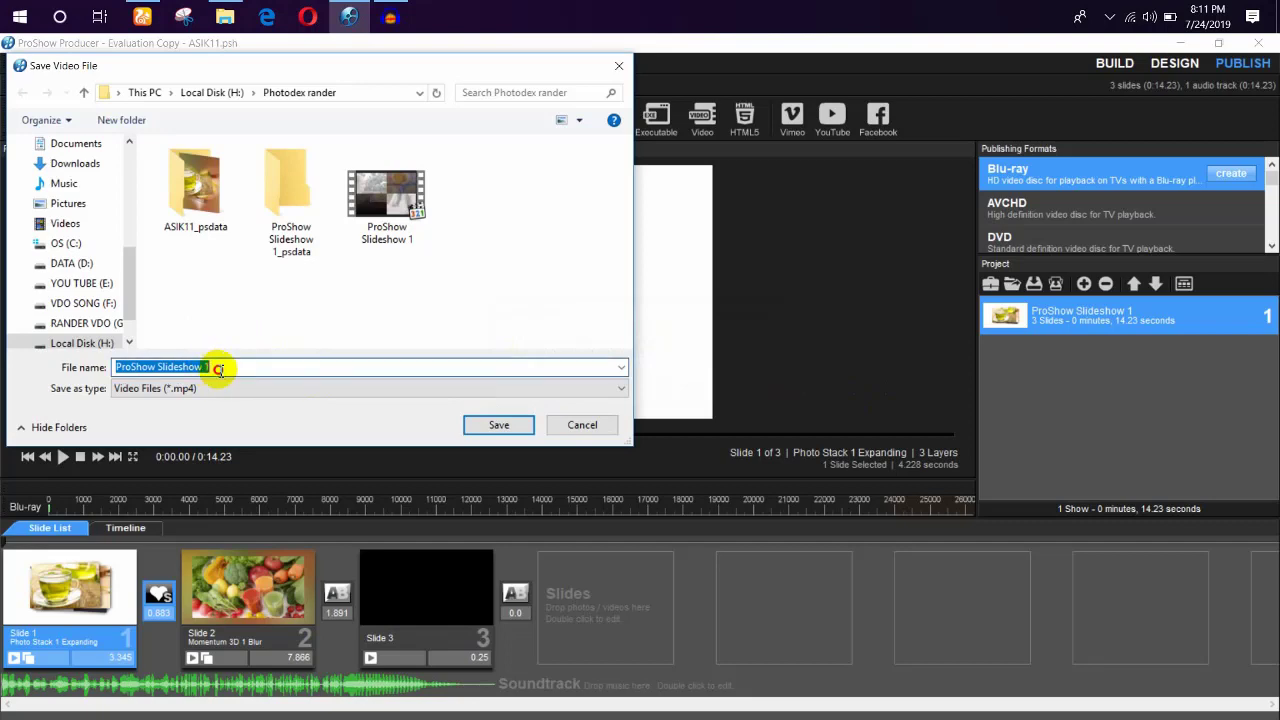
- Save the video as ProShow Slideshow 12 in the Photodex rander folder, let it encode and dismiss the completion message
click(213, 366)
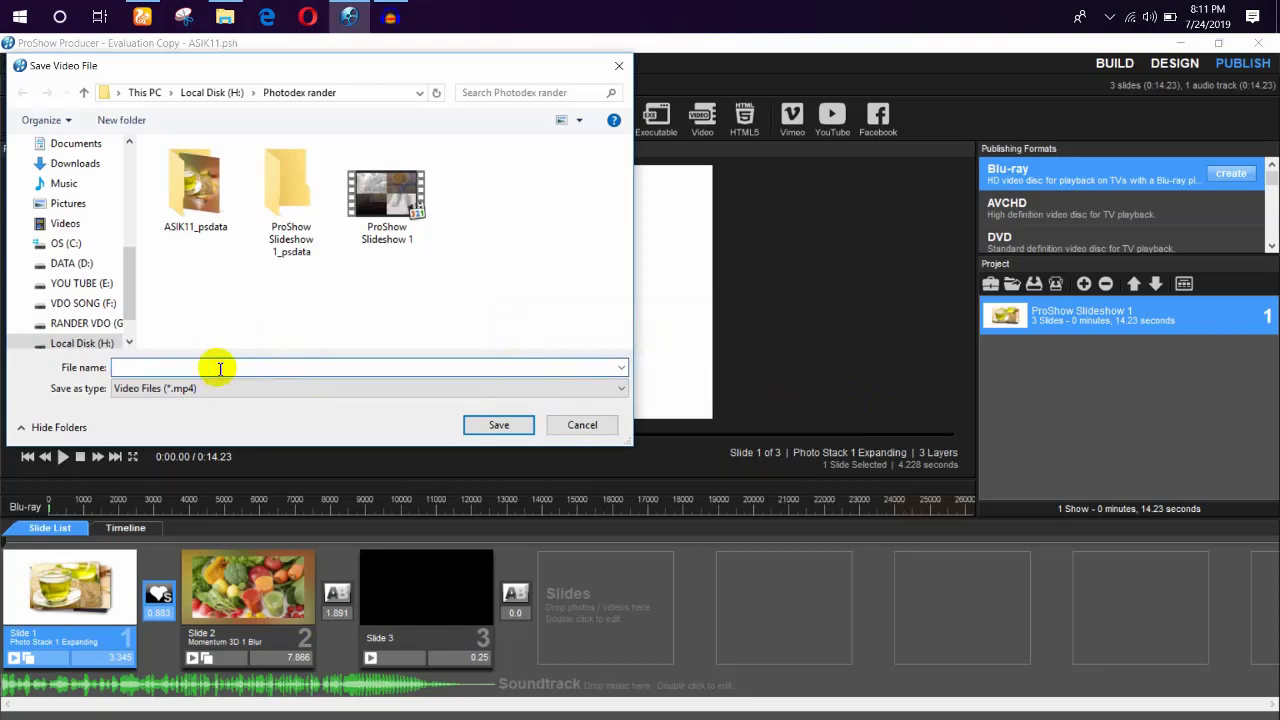
key(ctrl+v)
text(2)
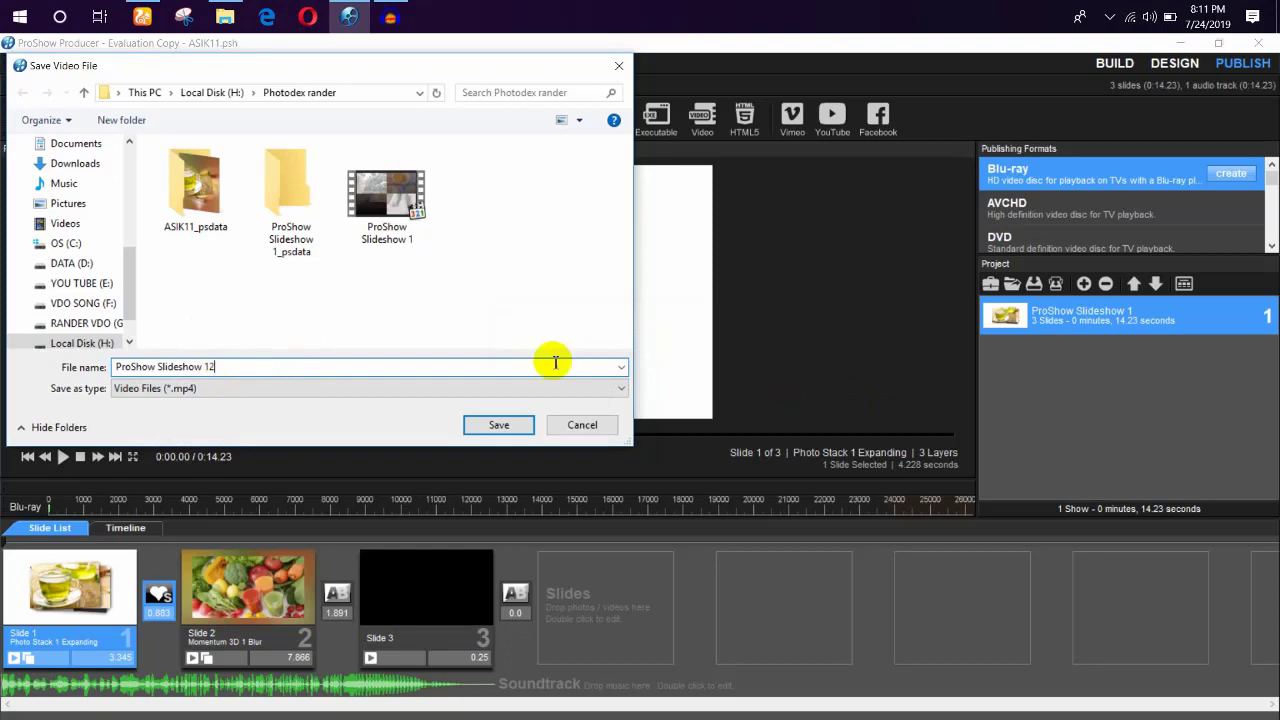
click(499, 425)
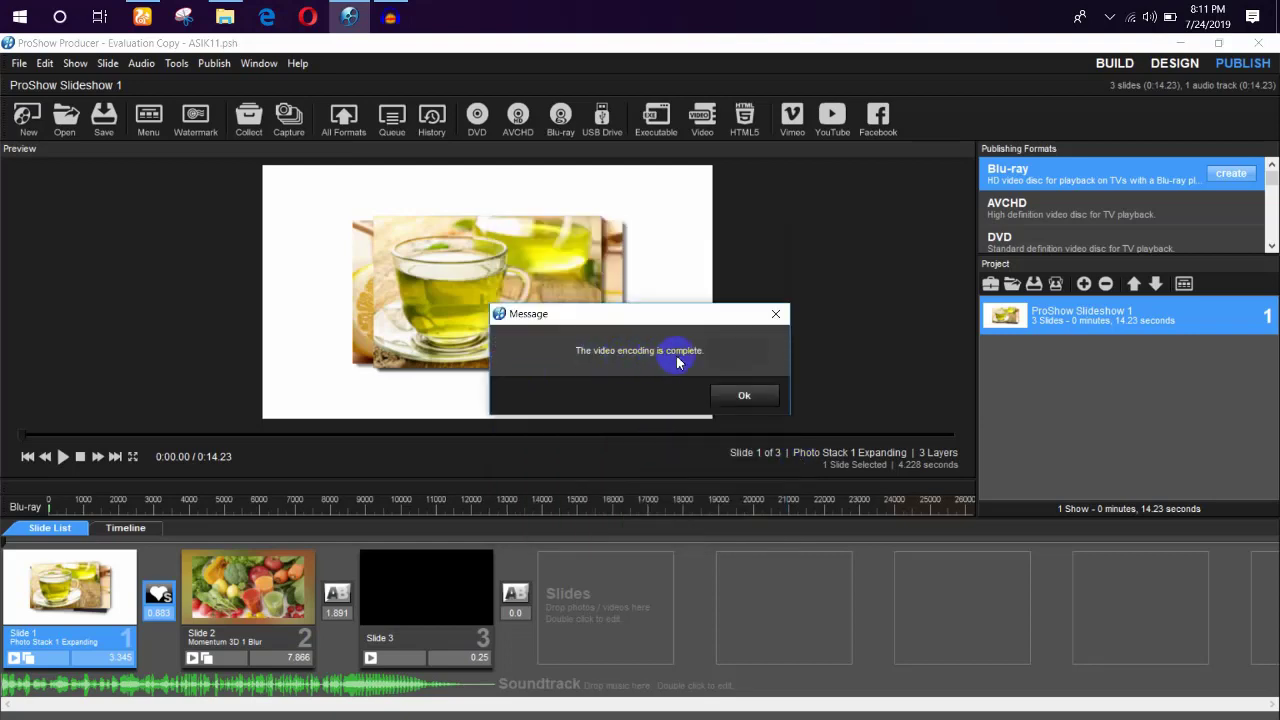
click(742, 400)
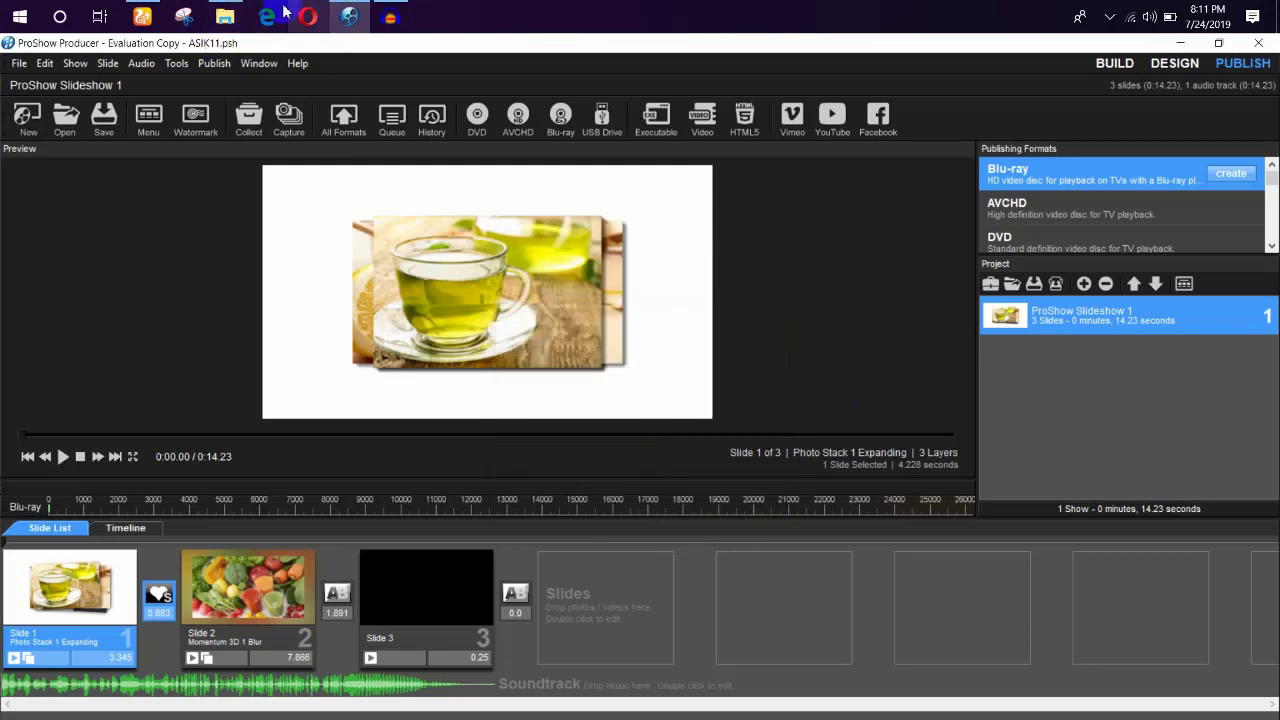
- Switch to File Explorer, play the rendered ProShow Slideshow 12 video, and close the folder window
click(226, 19)
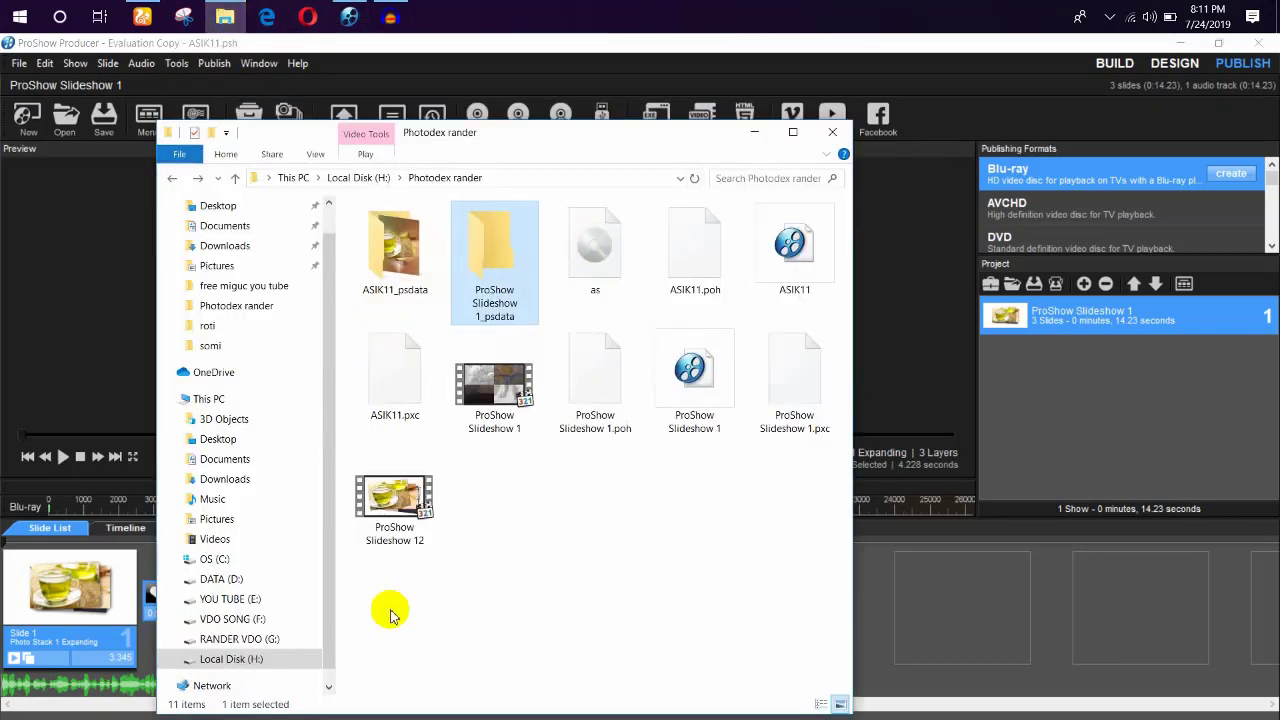
double_click(400, 515)
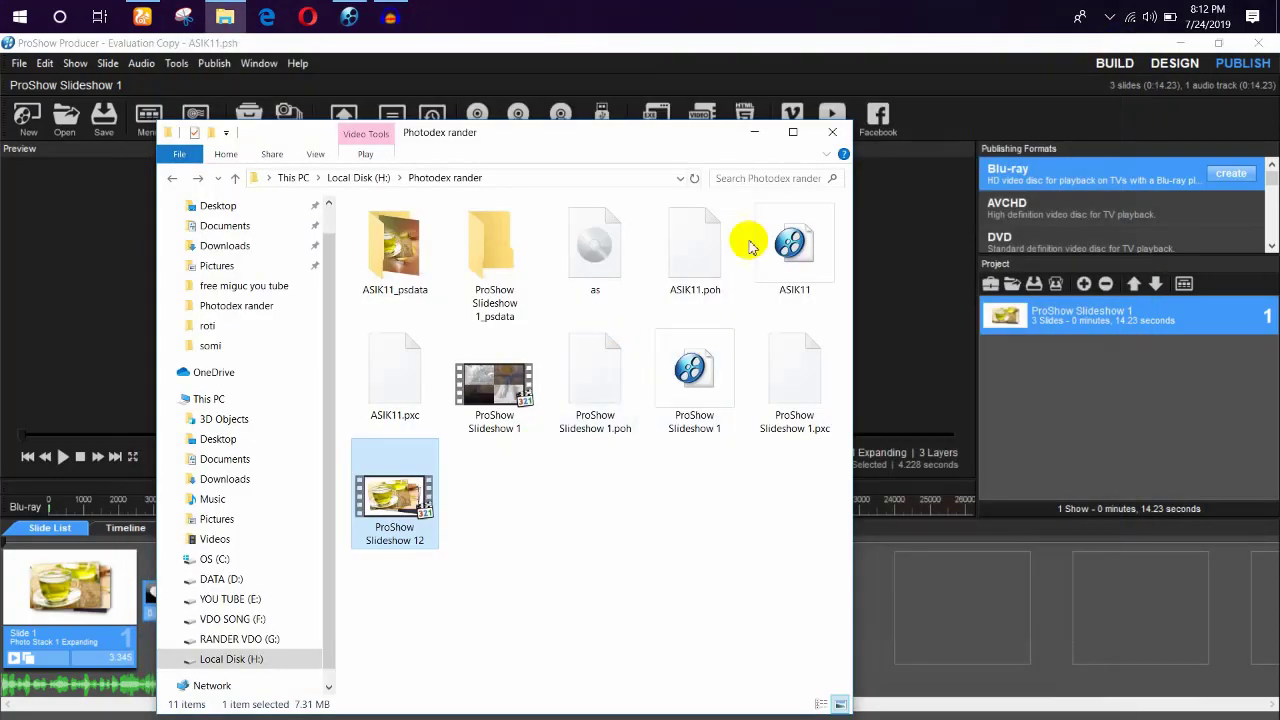
click(832, 135)
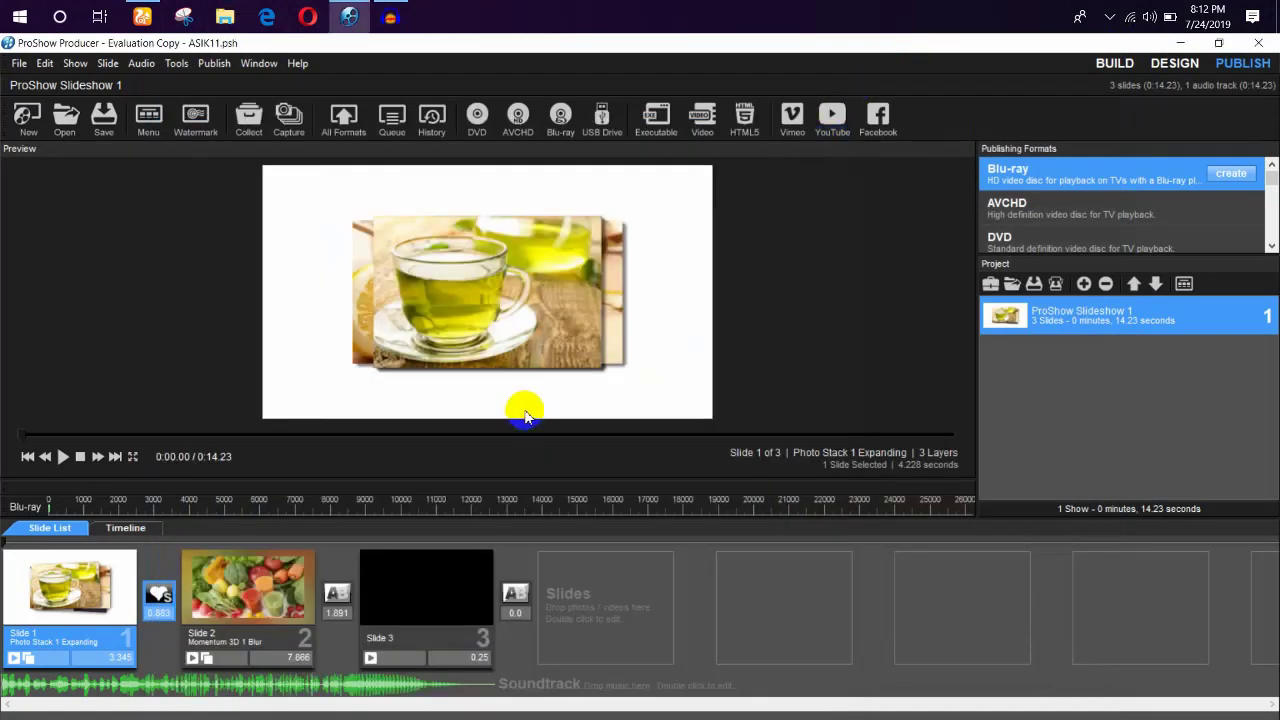